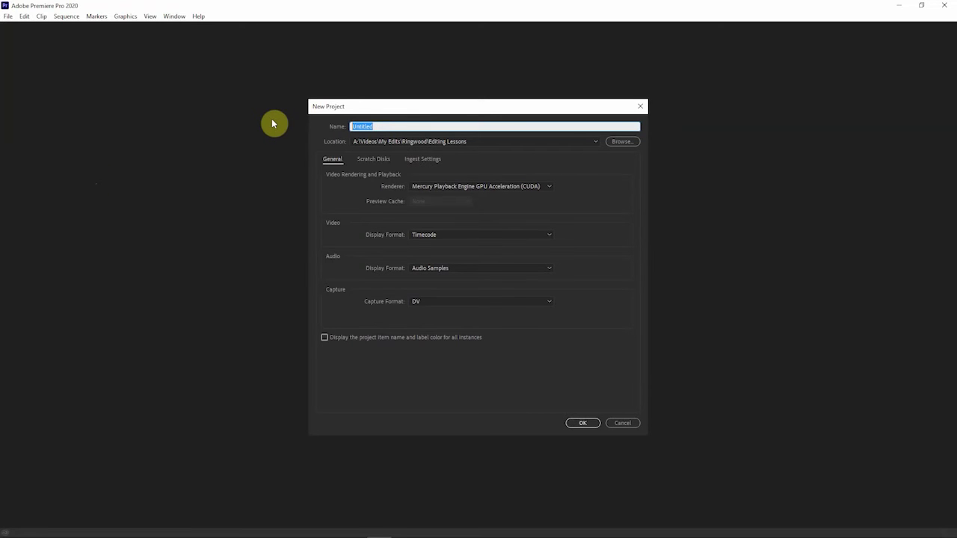
Step: Enter 'Editing guide' as the name of the new project
{"action": "type", "text": "Editing guide"}
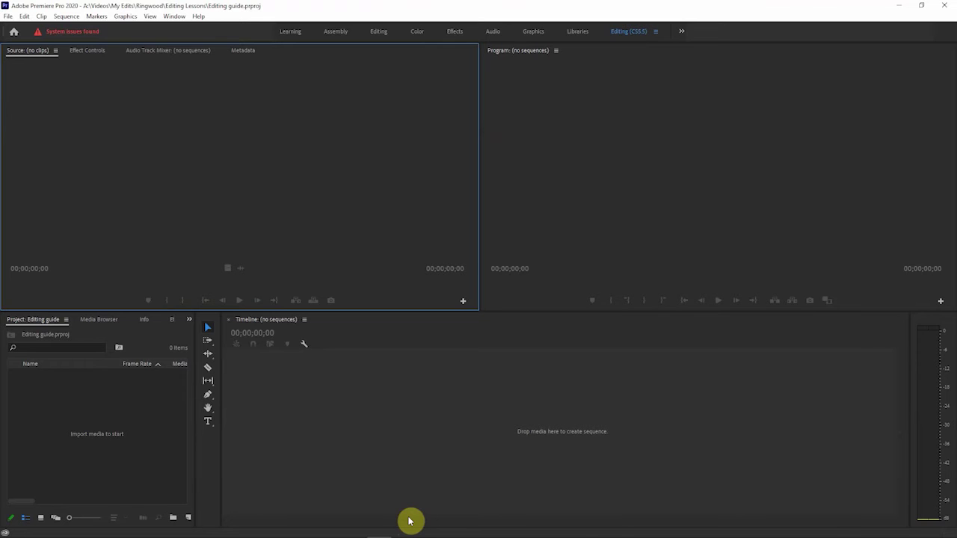
{"action": "left_click", "coordinate": [567, 186]}
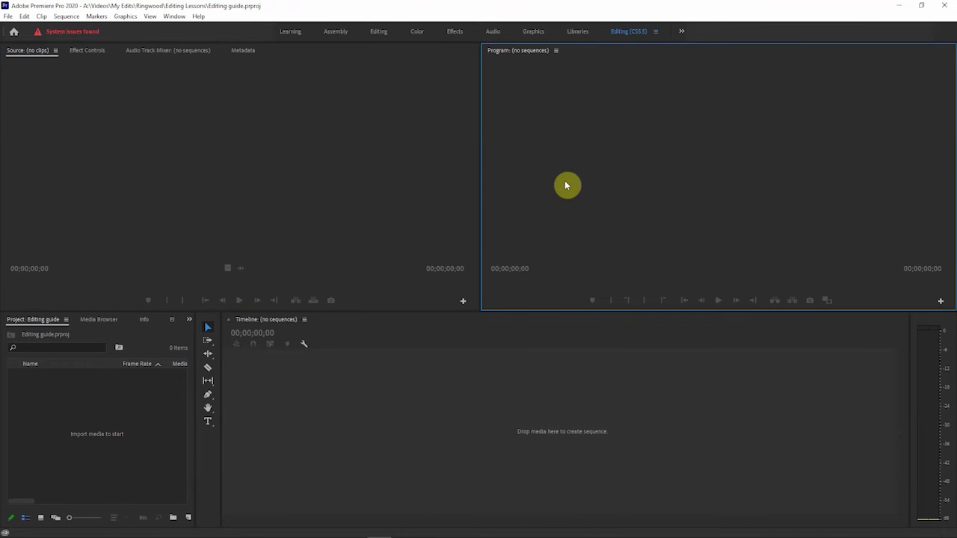
{"action": "left_click", "coordinate": [568, 391]}
{"action": "left_click", "coordinate": [137, 411]}
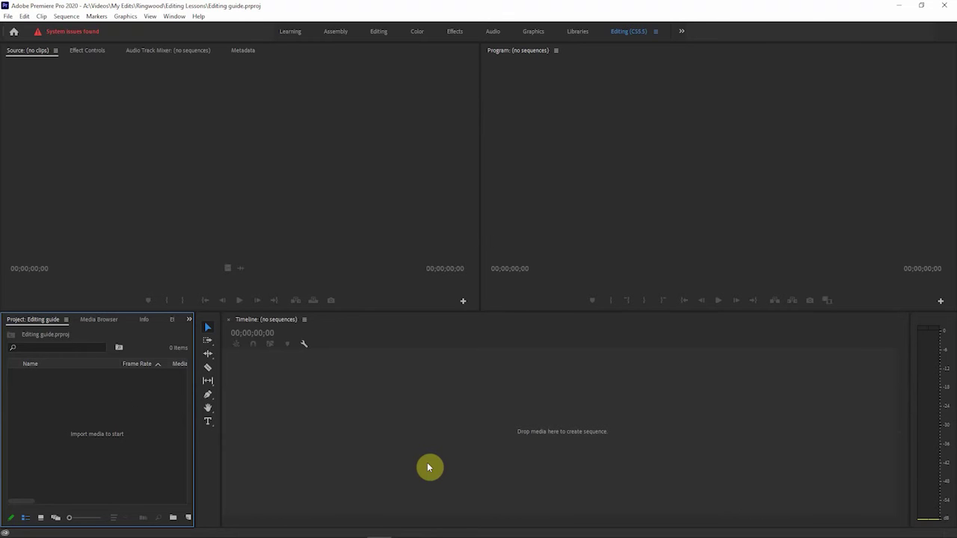
{"action": "left_click", "coordinate": [99, 319]}
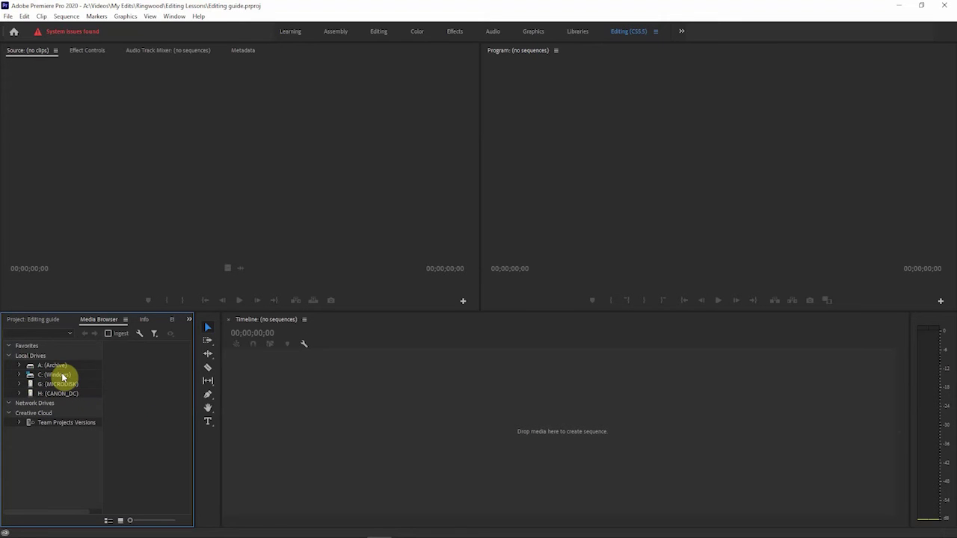
{"action": "left_click", "coordinate": [34, 322]}
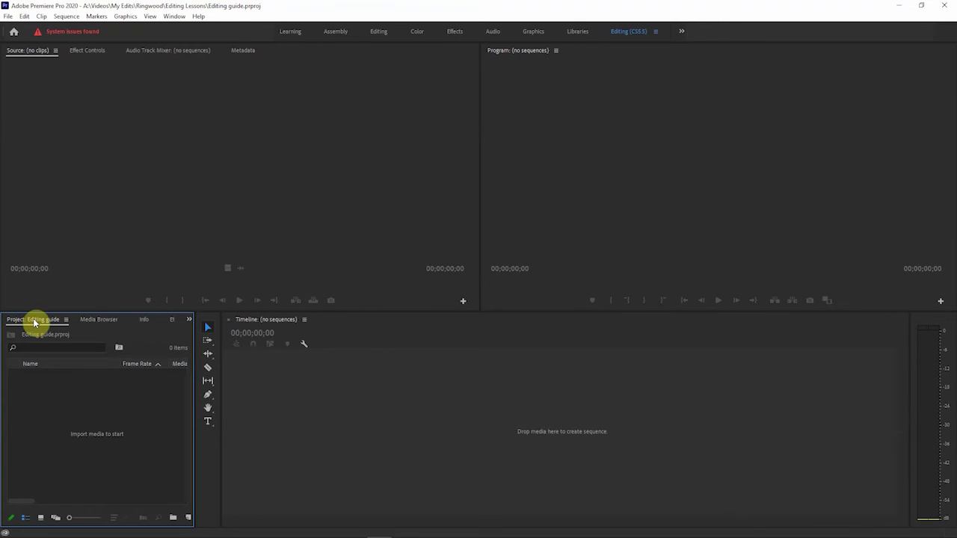
{"action": "left_click", "coordinate": [189, 321]}
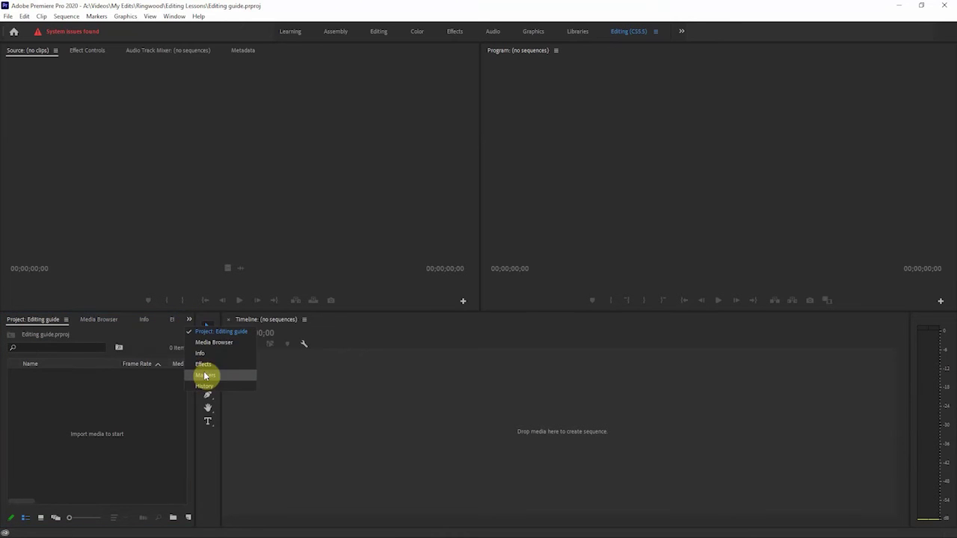
{"action": "left_click", "coordinate": [144, 320]}
{"action": "left_click", "coordinate": [165, 321]}
{"action": "left_click", "coordinate": [101, 321]}
{"action": "left_click", "coordinate": [47, 323]}
{"action": "left_click", "coordinate": [8, 321]}
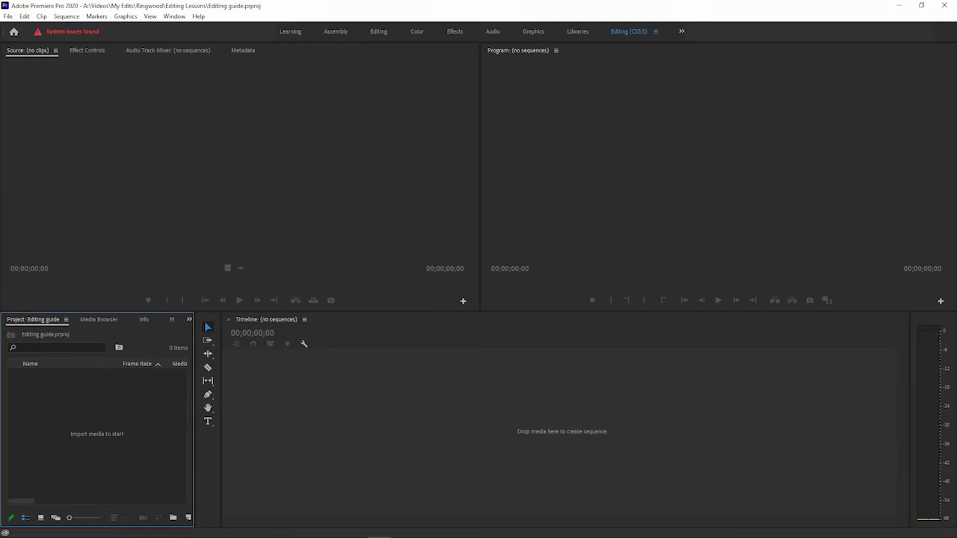
Step: Import all five Rushes video clips from Editing Lessons into the Project panel
{"action": "key", "text": "alt+Tab"}
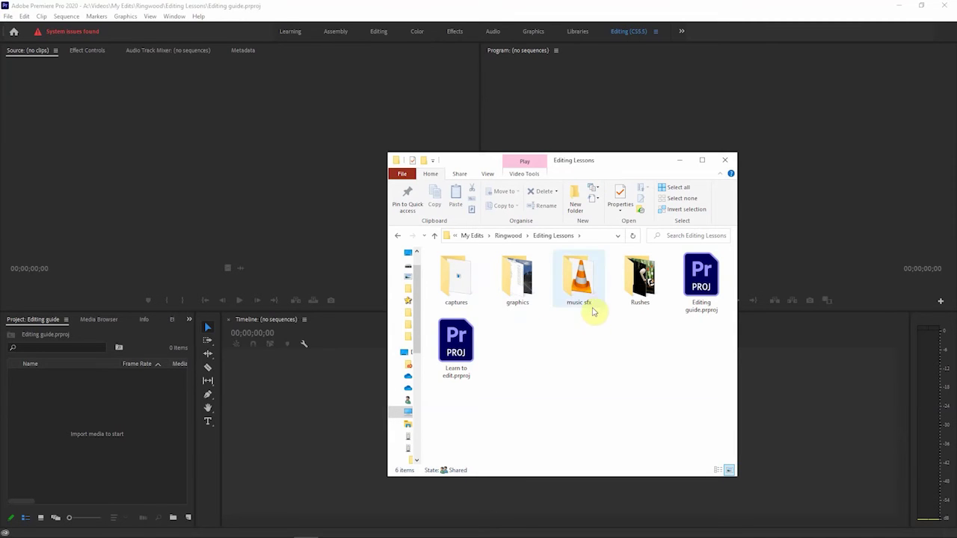
{"action": "left_click", "coordinate": [640, 340]}
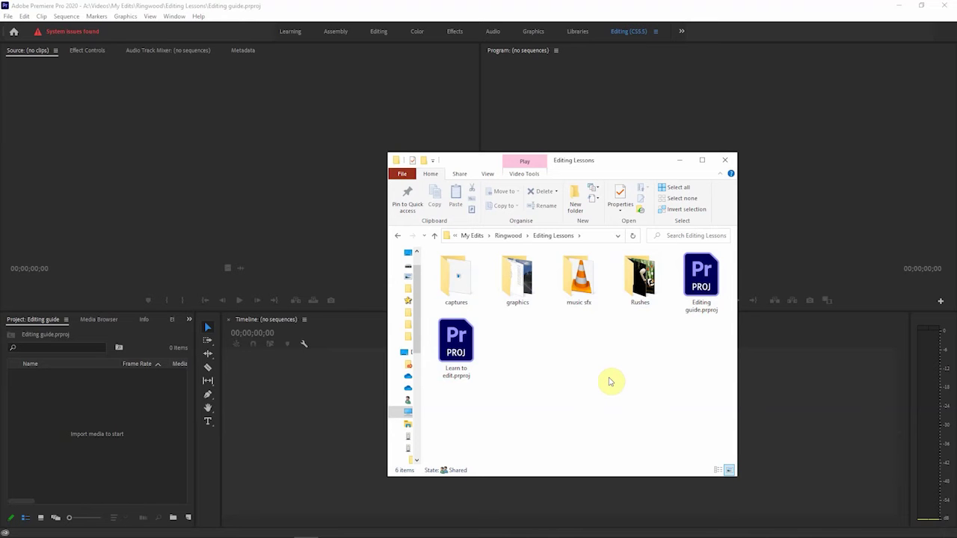
{"action": "double_click", "coordinate": [644, 280]}
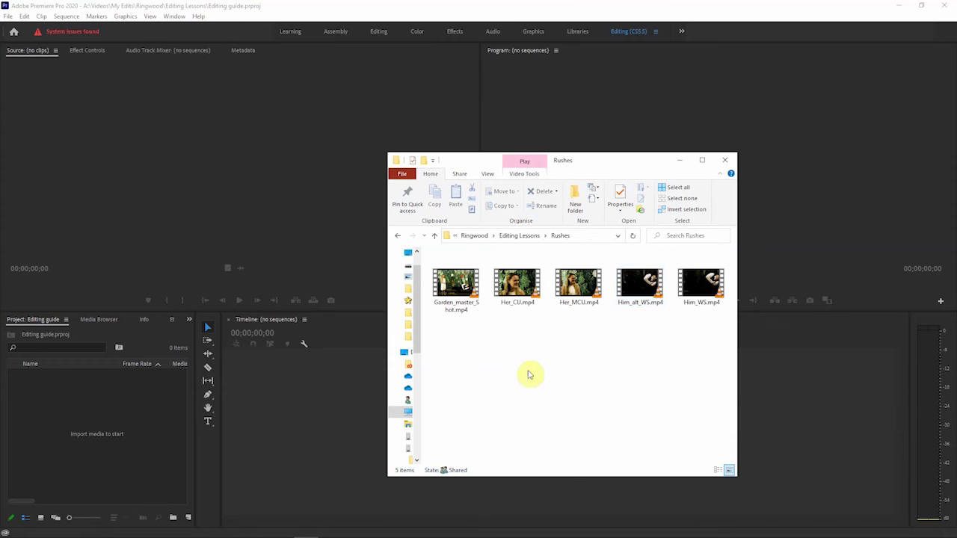
{"action": "left_click_drag", "start_coordinate": [446, 339], "coordinate": [710, 275]}
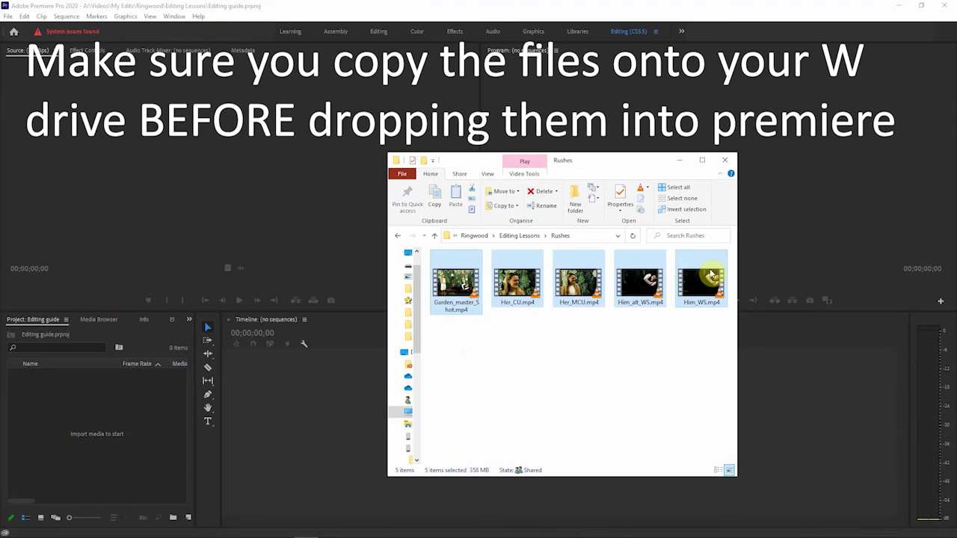
{"action": "left_click_drag", "start_coordinate": [710, 275], "coordinate": [65, 415]}
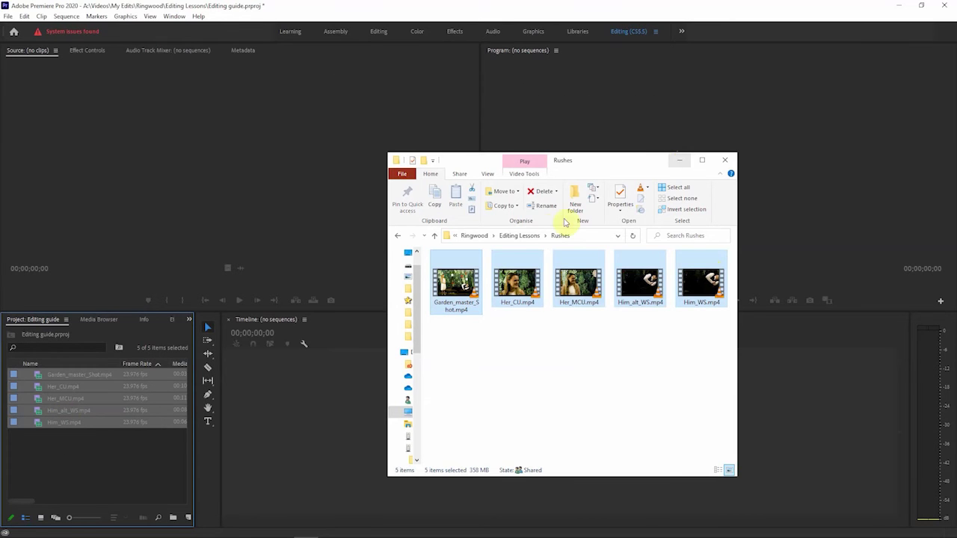
Step: Import the serene-view music track and the highway graphics clip, then minimize Explorer
{"action": "left_click", "coordinate": [516, 235]}
{"action": "double_click", "coordinate": [591, 286]}
{"action": "left_click_drag", "start_coordinate": [445, 267], "coordinate": [113, 467]}
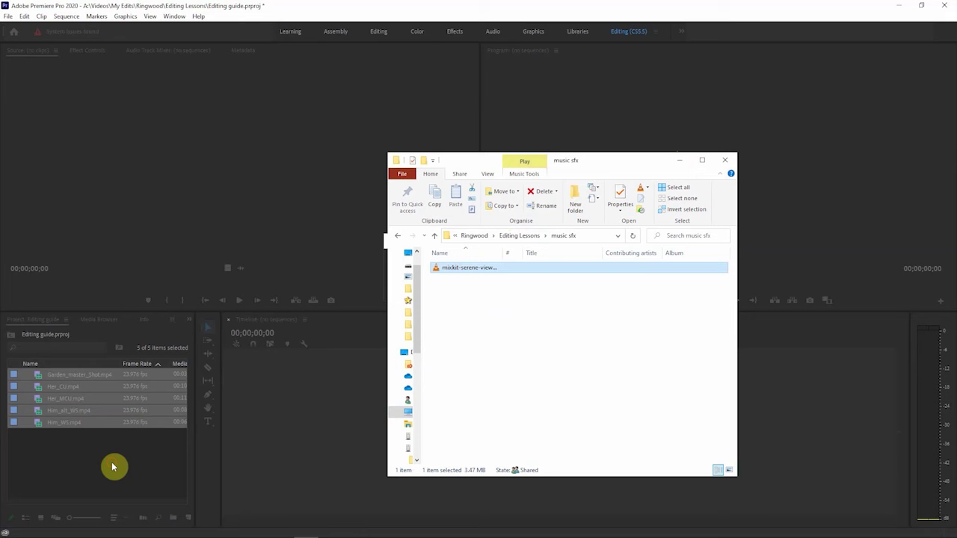
{"action": "left_click", "coordinate": [523, 236]}
{"action": "double_click", "coordinate": [517, 280]}
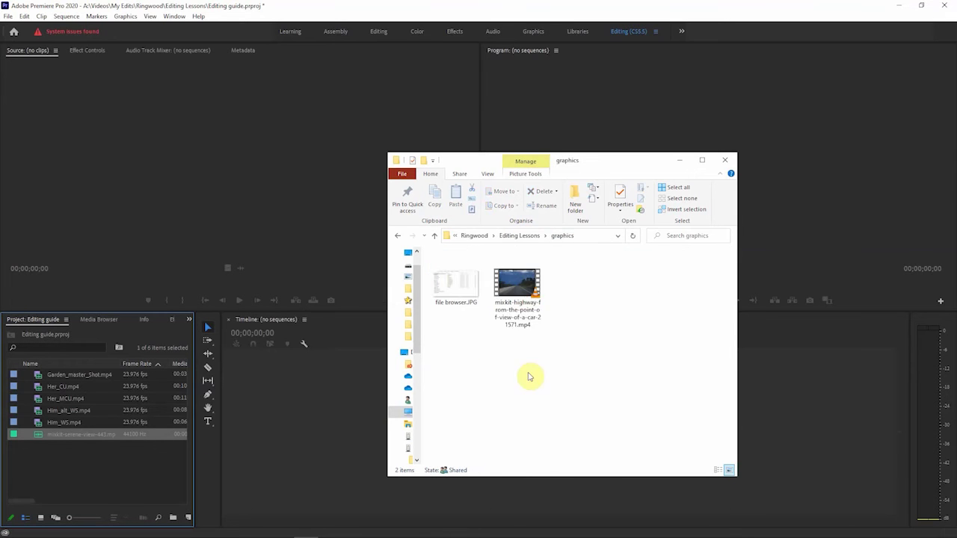
{"action": "left_click", "coordinate": [527, 327]}
{"action": "left_click_drag", "start_coordinate": [527, 326], "coordinate": [142, 464]}
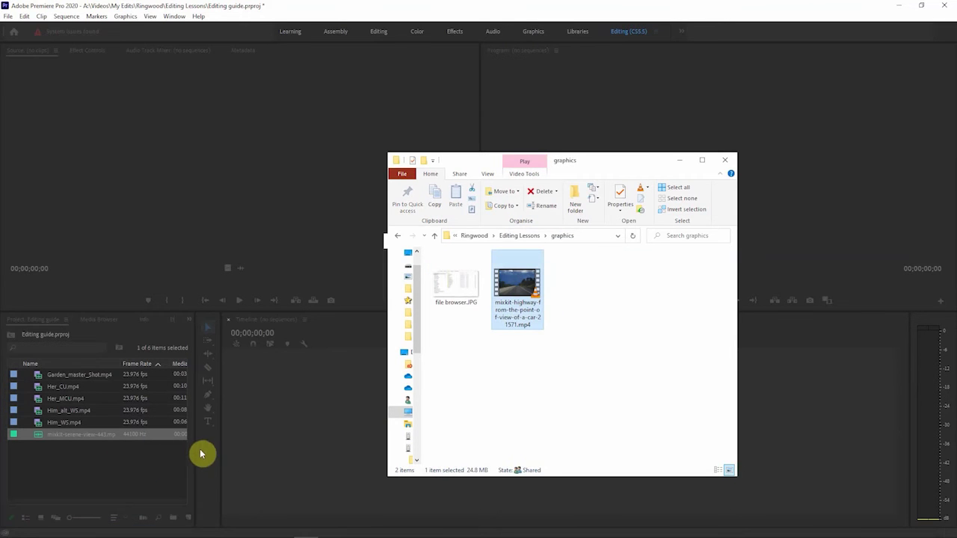
{"action": "left_click", "coordinate": [678, 160]}
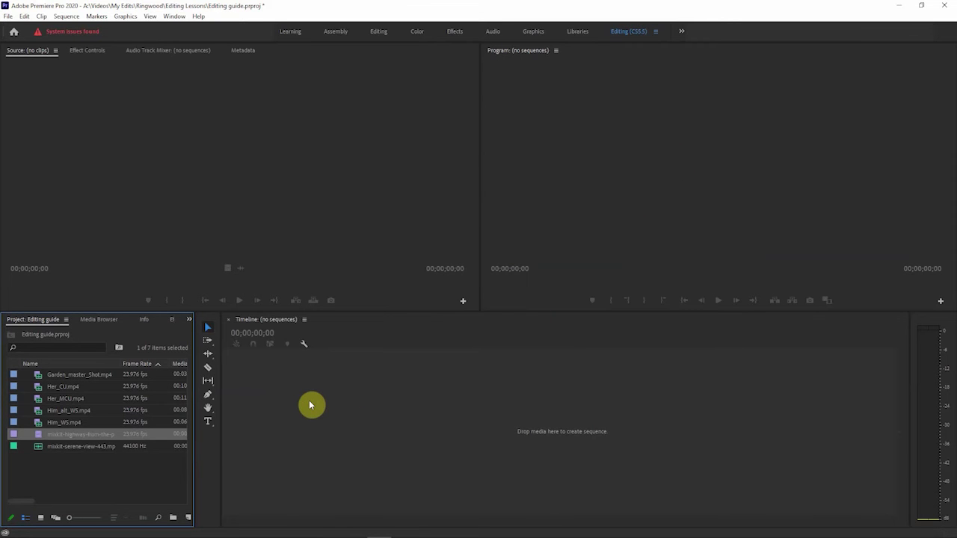
Step: Activate the Timeline, Program and Source panels in turn, then switch the upper-left panel to the Audio Track Mixer
{"action": "left_click", "coordinate": [71, 481]}
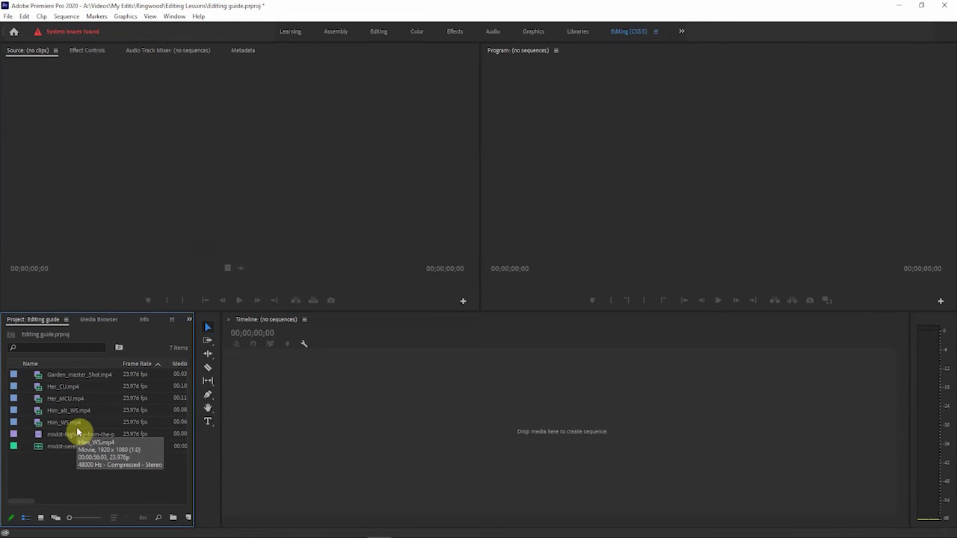
{"action": "left_click", "coordinate": [460, 418]}
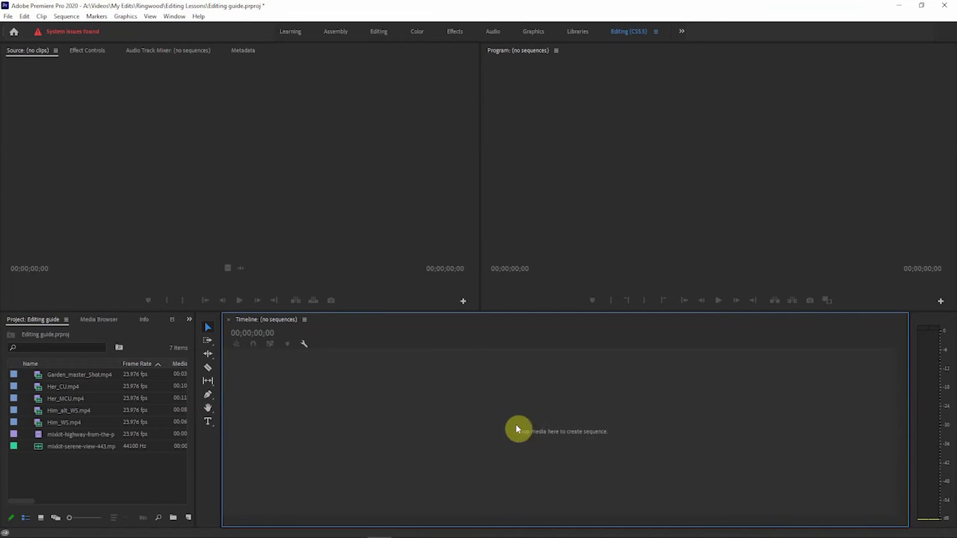
{"action": "left_click", "coordinate": [666, 175]}
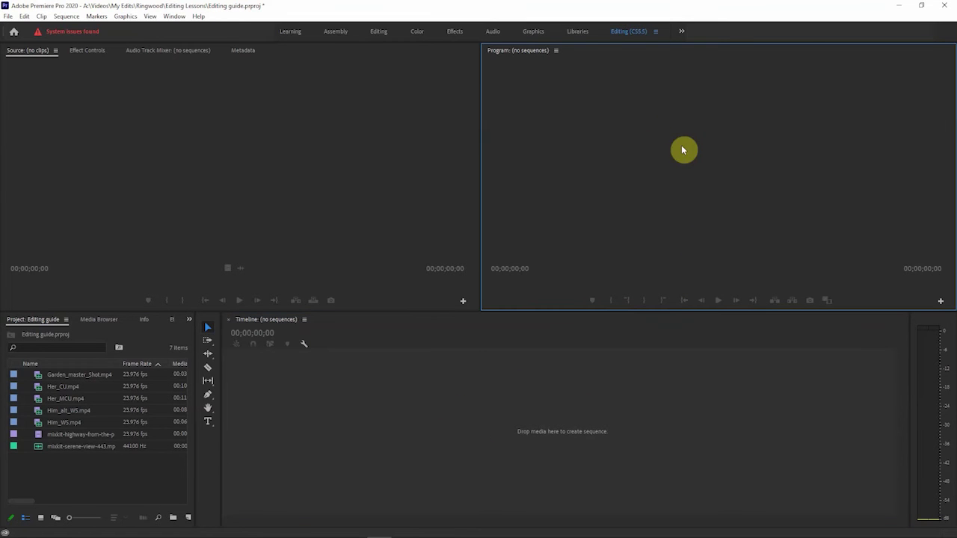
{"action": "left_click", "coordinate": [423, 279]}
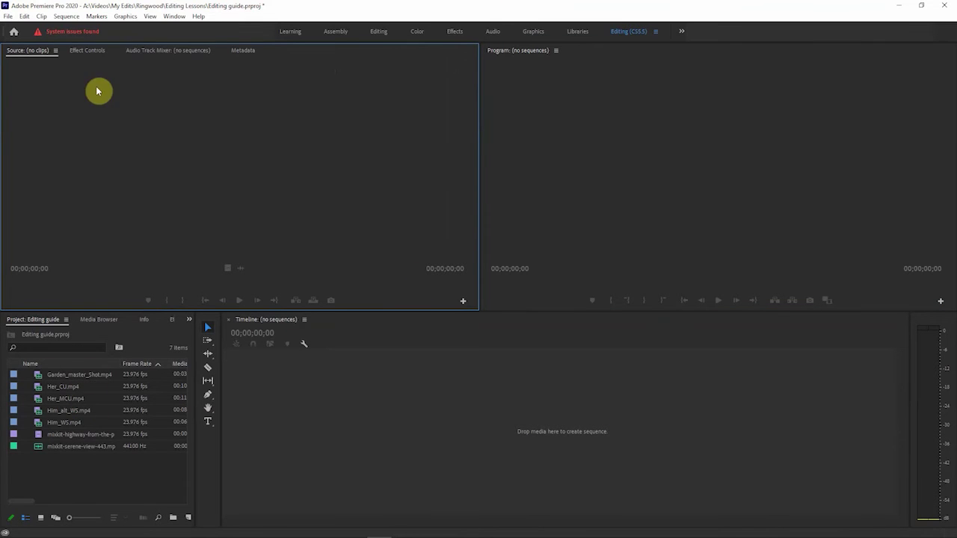
{"action": "left_click", "coordinate": [86, 51]}
{"action": "left_click", "coordinate": [174, 52]}
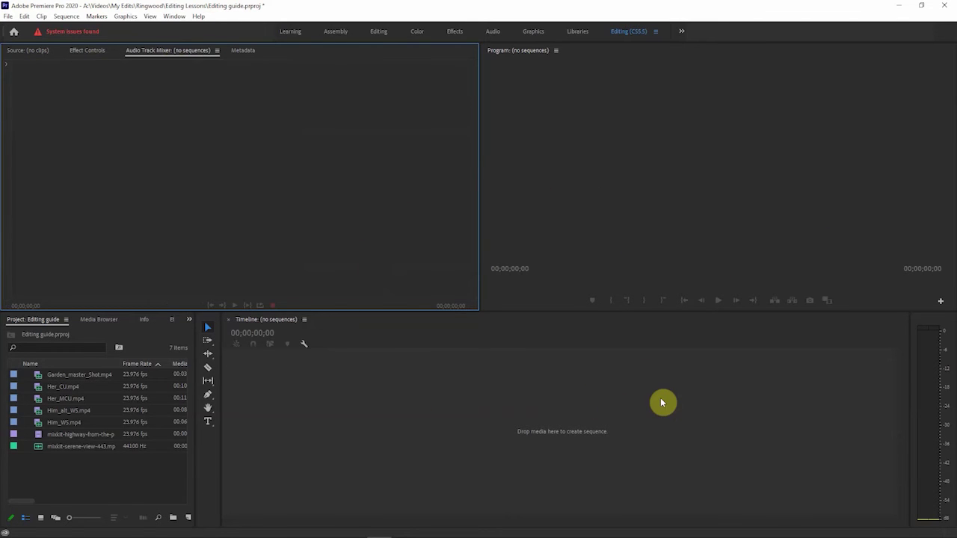
Step: Dismiss the Program monitor's panel menu and reset the workspace to its saved layout
{"action": "left_click", "coordinate": [556, 51]}
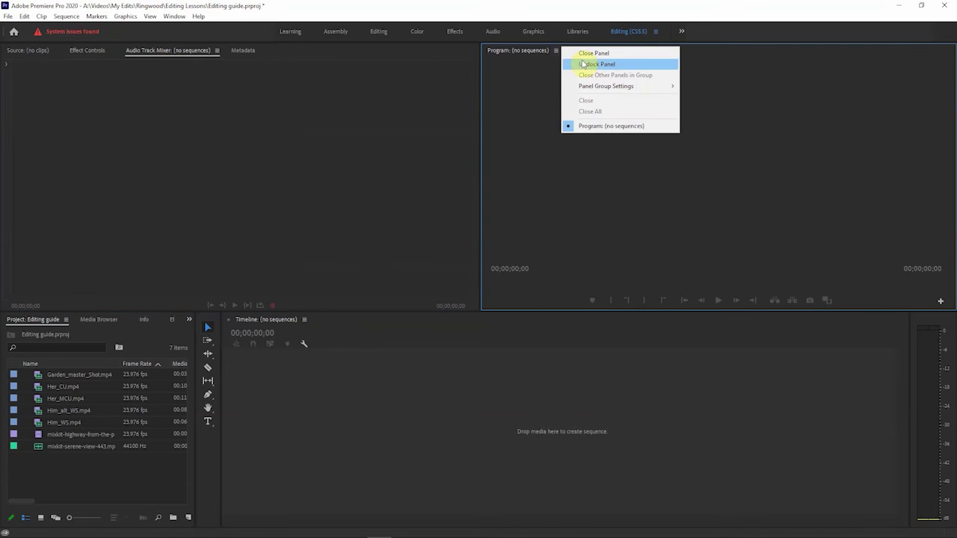
{"action": "key", "text": "Escape"}
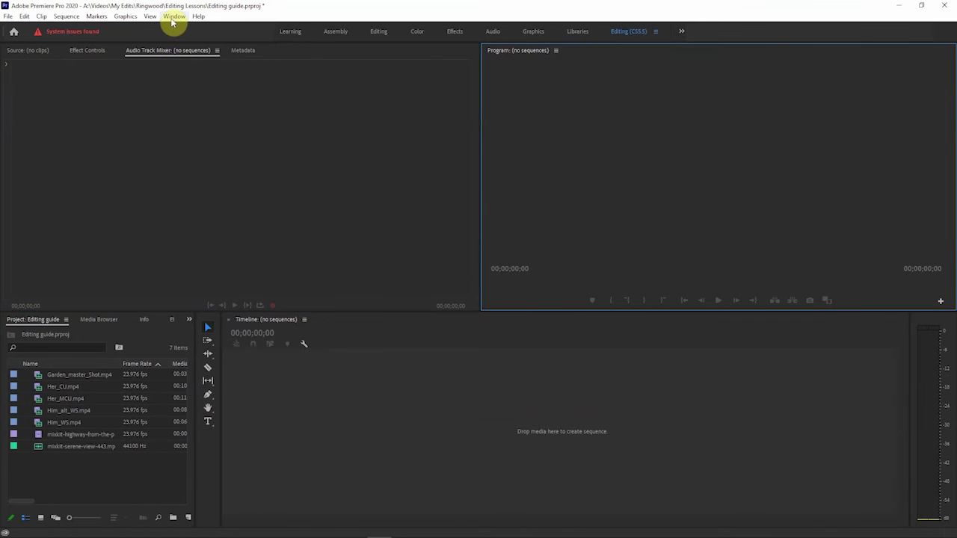
{"action": "left_click", "coordinate": [173, 17]}
{"action": "mouse_move", "coordinate": [207, 29]}
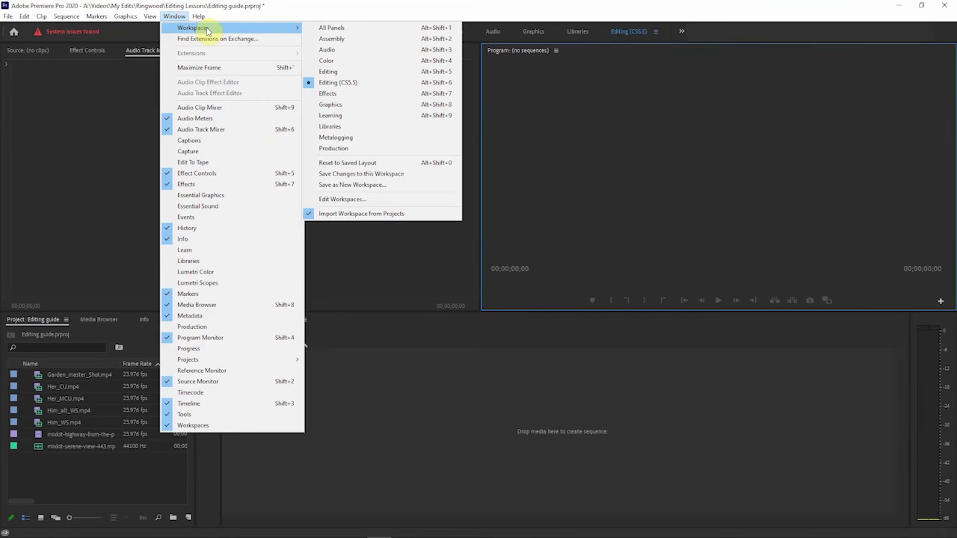
{"action": "left_click", "coordinate": [389, 165]}
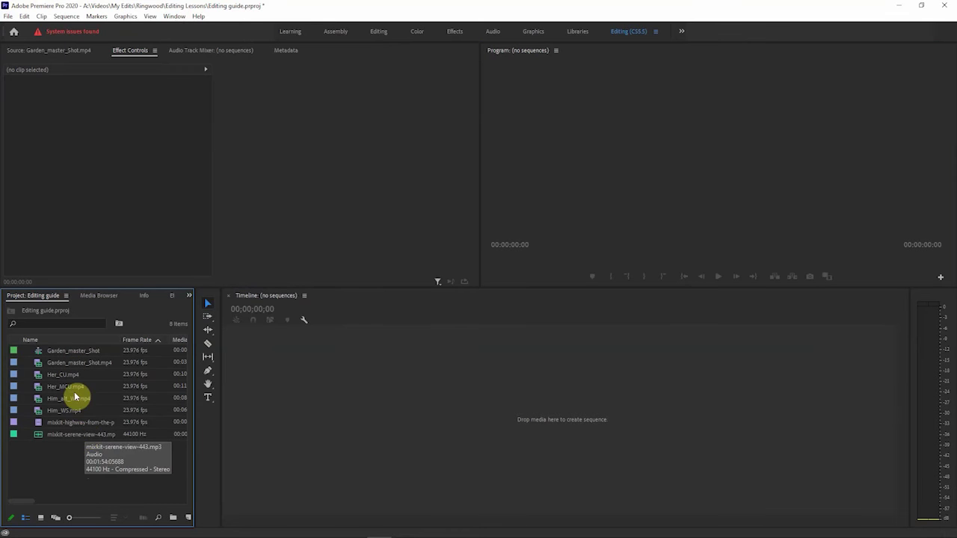
{"action": "left_click", "coordinate": [8, 16]}
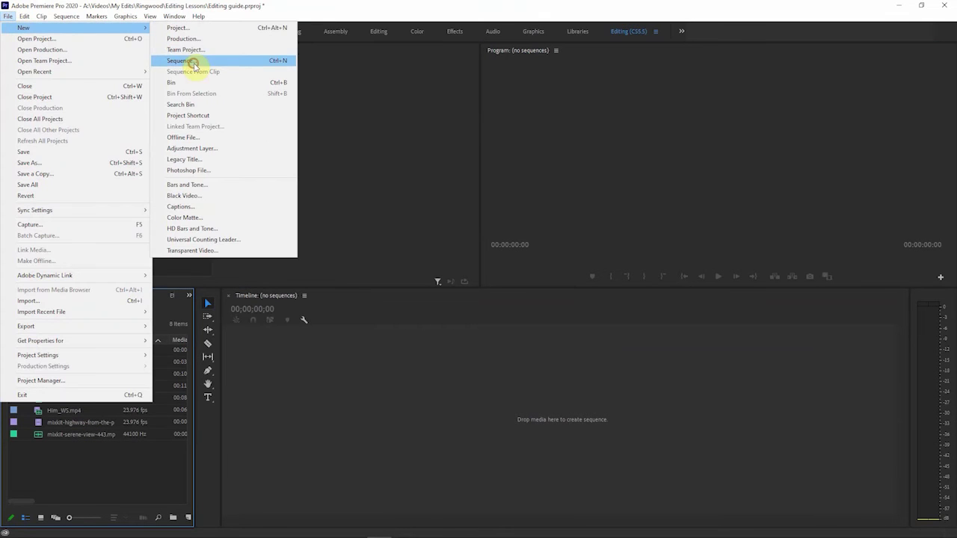
{"action": "left_click", "coordinate": [241, 52]}
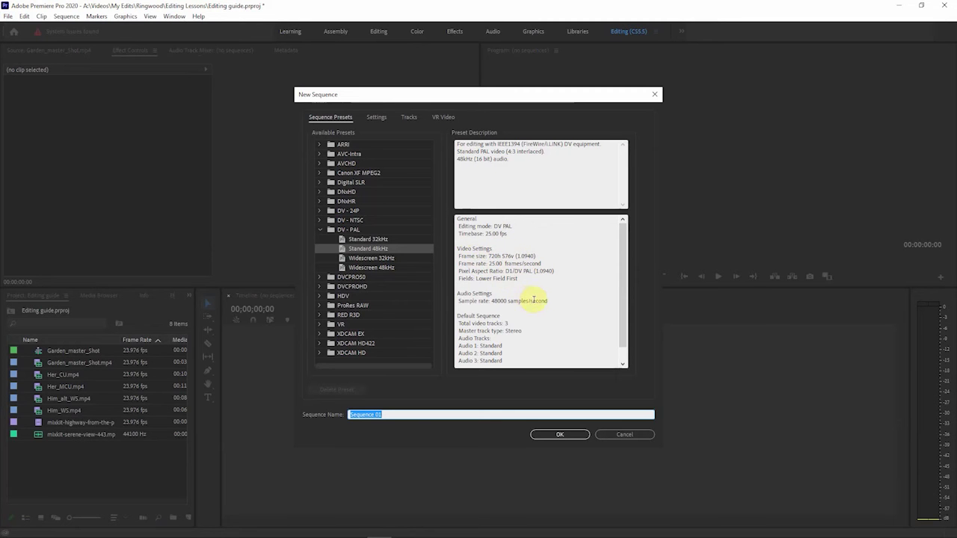
{"action": "left_click_drag", "start_coordinate": [473, 301], "coordinate": [526, 301]}
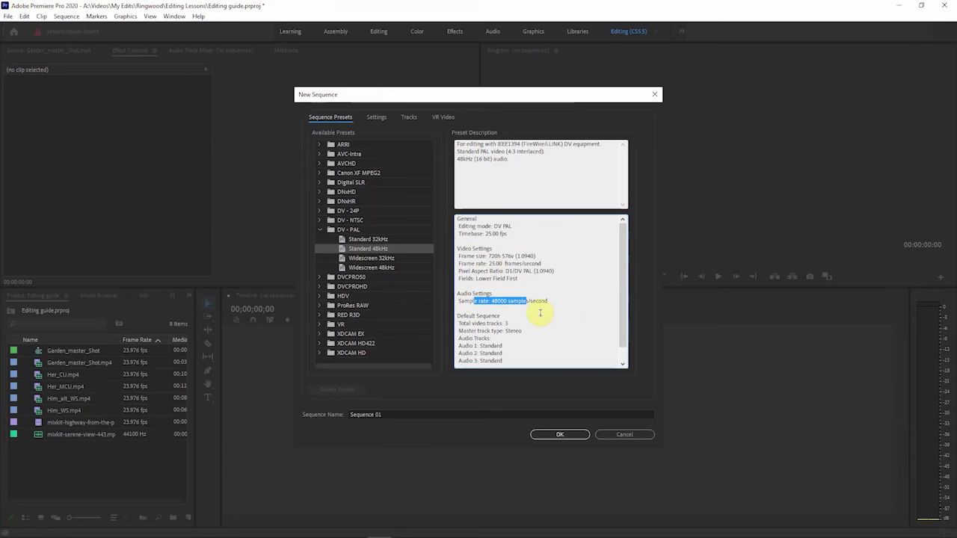
{"action": "left_click", "coordinate": [625, 435]}
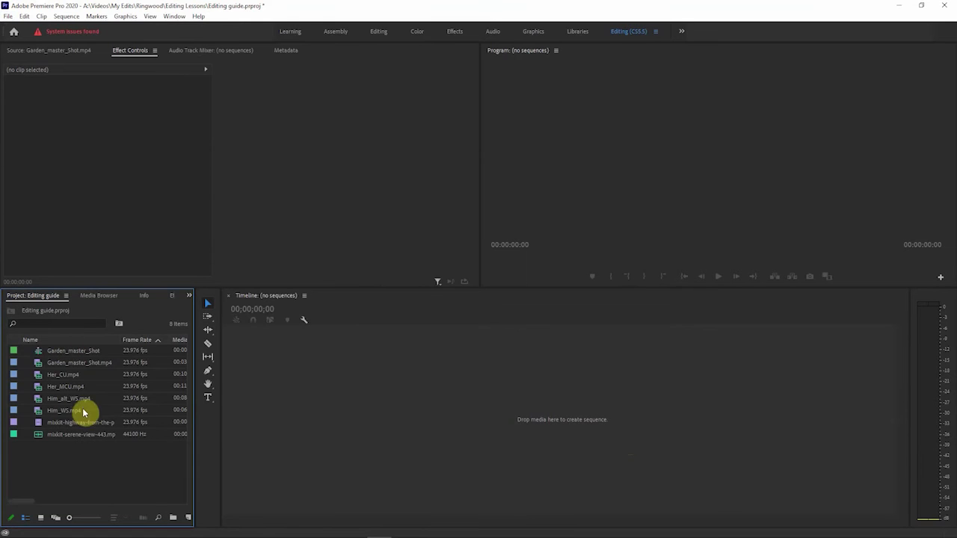
{"action": "left_click_drag", "start_coordinate": [66, 365], "coordinate": [344, 382]}
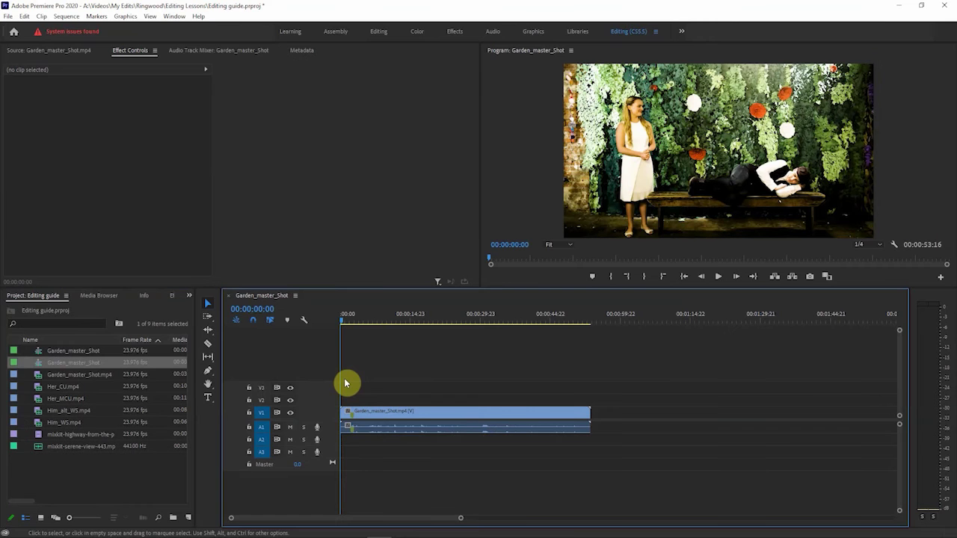
{"action": "left_click", "coordinate": [179, 378]}
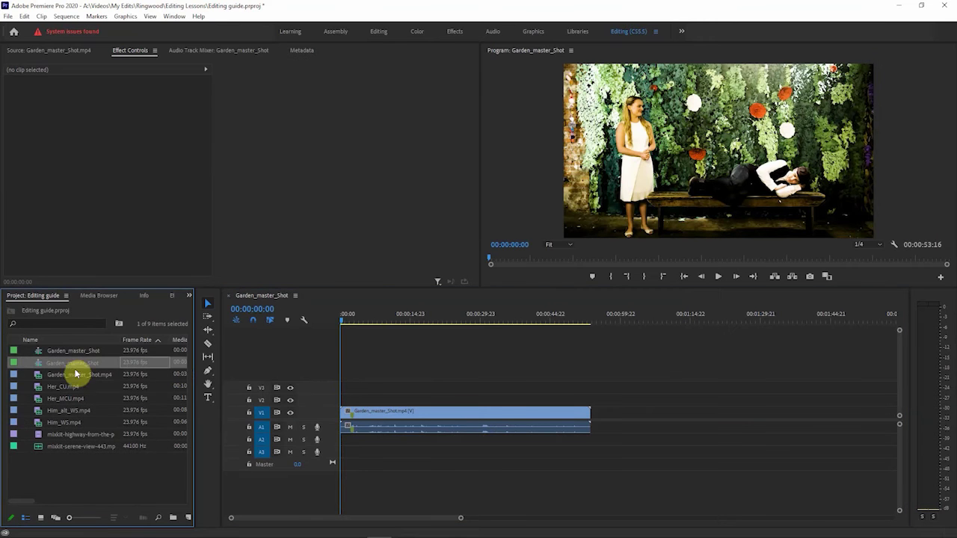
{"action": "right_click", "coordinate": [459, 414]}
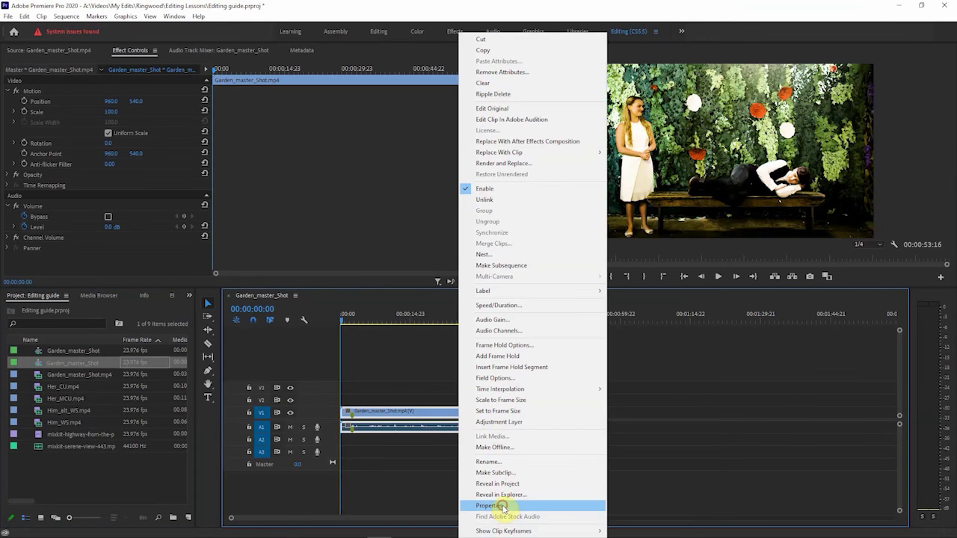
{"action": "left_click", "coordinate": [503, 507]}
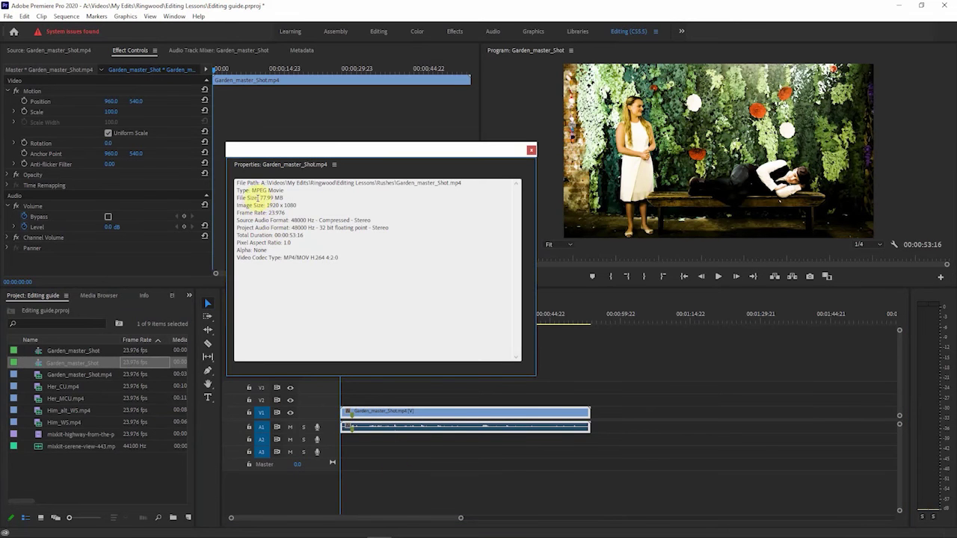
{"action": "left_click_drag", "start_coordinate": [258, 198], "coordinate": [395, 230]}
{"action": "key", "text": "Escape"}
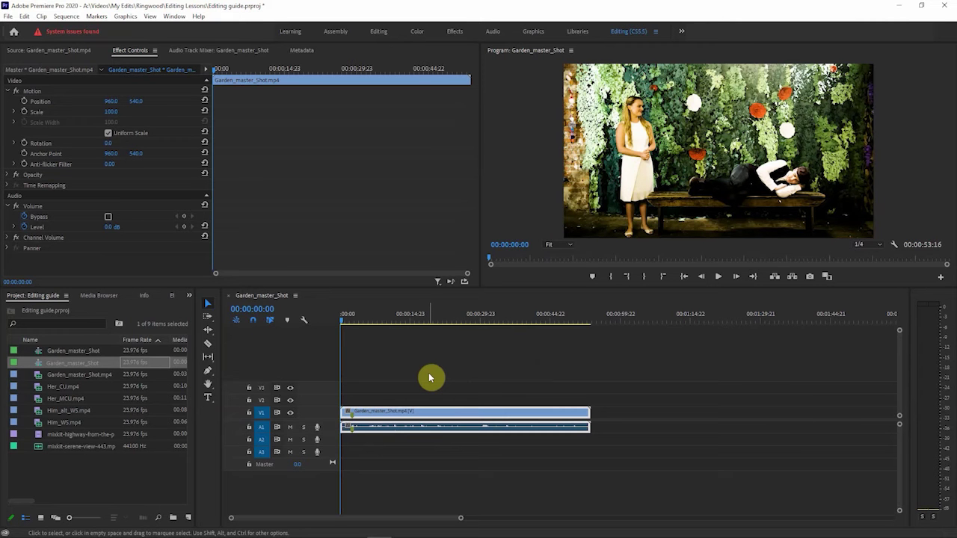
Step: Add a second Garden_master_Shot.mp4 copy after the first clip and preview its footage
{"action": "left_click", "coordinate": [351, 381]}
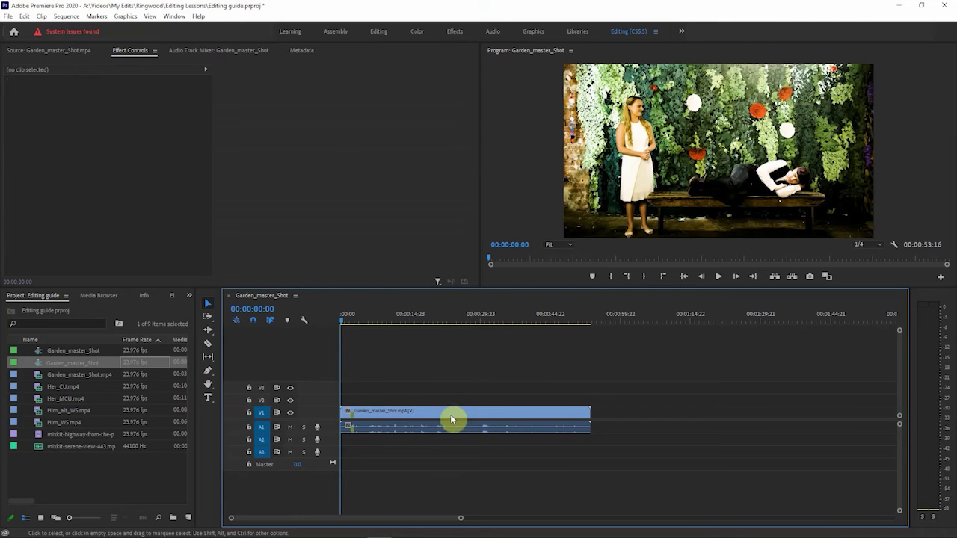
{"action": "left_click_drag", "start_coordinate": [60, 374], "coordinate": [604, 421]}
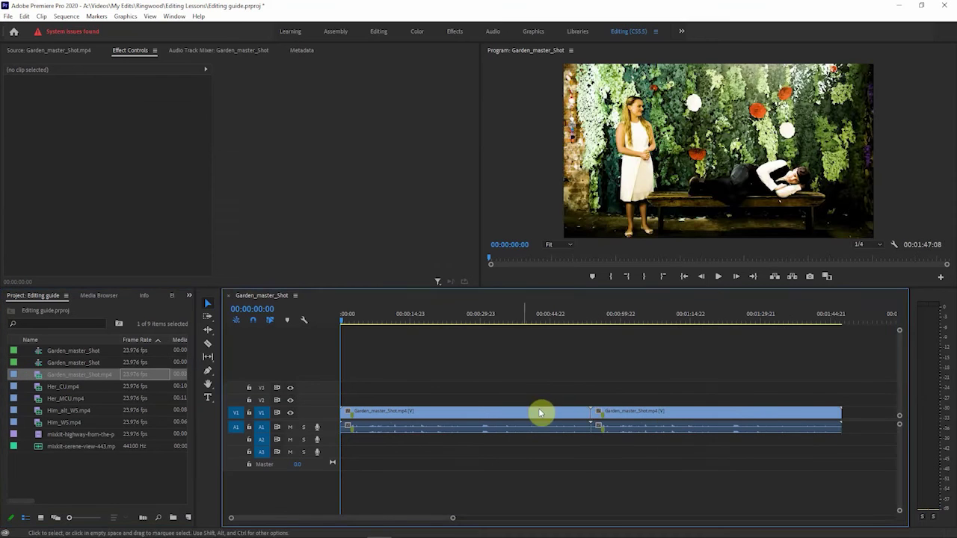
{"action": "left_click", "coordinate": [345, 322]}
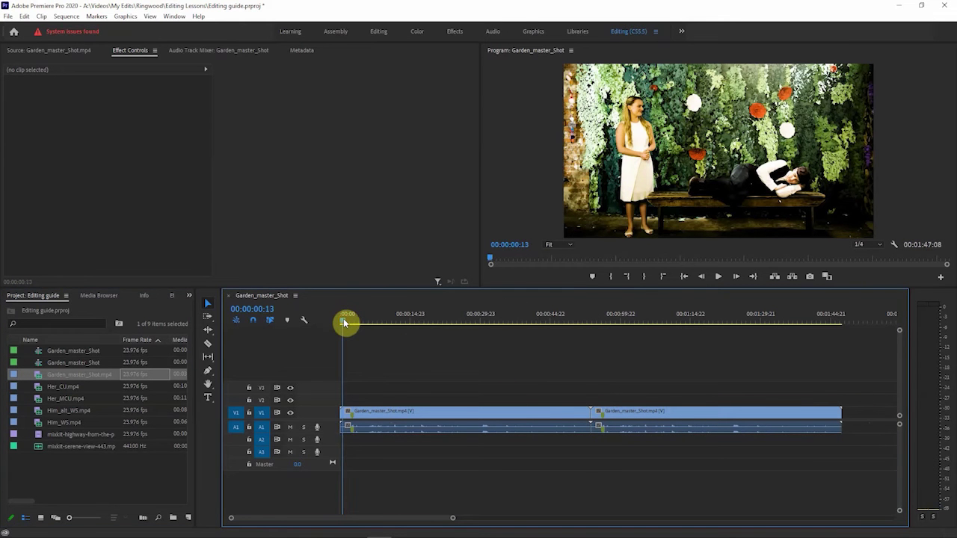
{"action": "left_click_drag", "start_coordinate": [344, 323], "coordinate": [779, 324]}
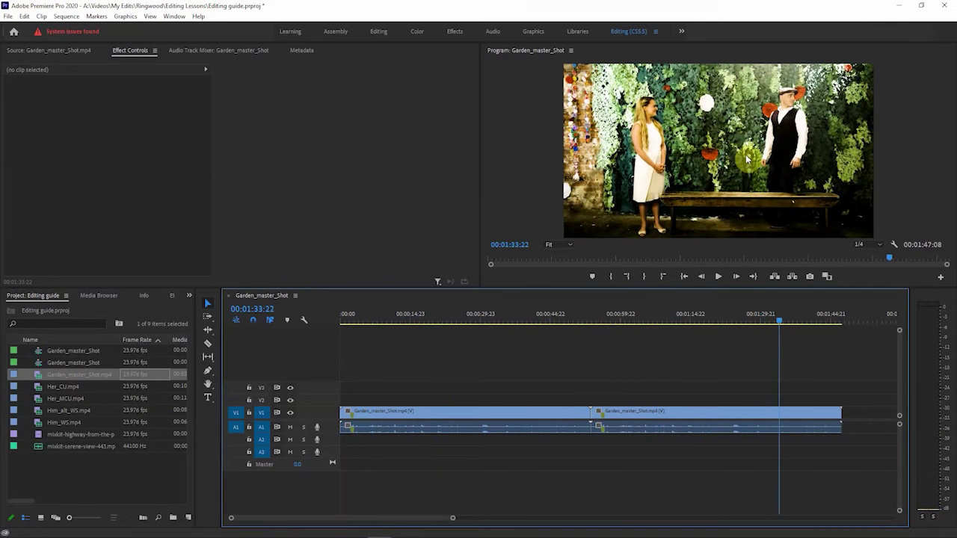
Step: Append Him_alt_WS.mp4 and Her_MCU.mp4, then park the playhead at 00:00:52:08
{"action": "left_click_drag", "start_coordinate": [453, 520], "coordinate": [561, 517]}
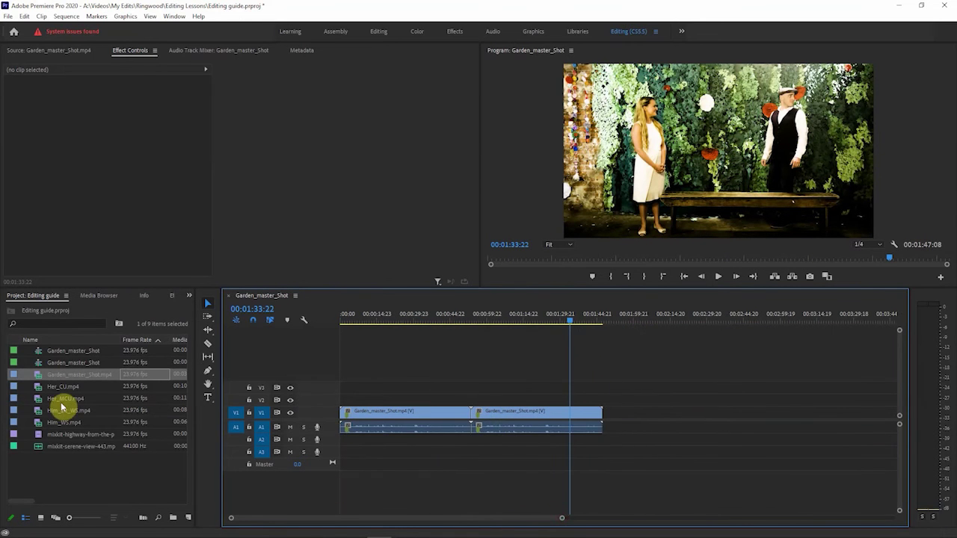
{"action": "left_click_drag", "start_coordinate": [64, 415], "coordinate": [611, 419]}
{"action": "left_click_drag", "start_coordinate": [54, 402], "coordinate": [746, 420]}
{"action": "left_click_drag", "start_coordinate": [359, 319], "coordinate": [784, 333]}
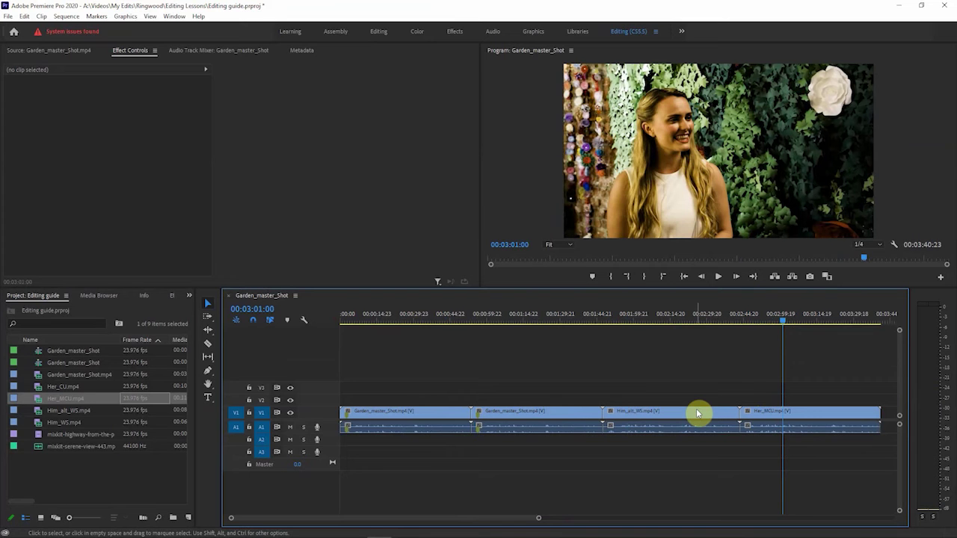
{"action": "left_click", "coordinate": [470, 320]}
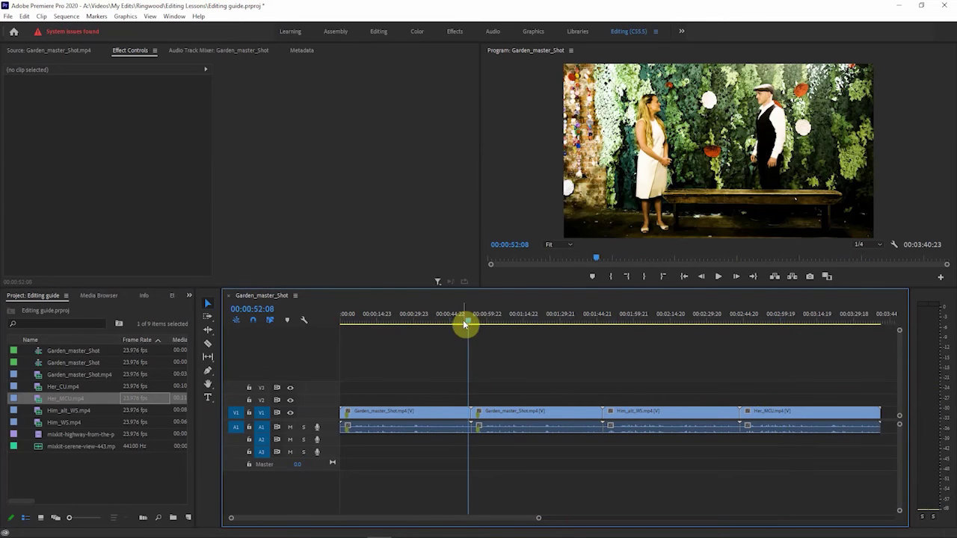
Step: Trim the first clip's end to about 00:00:52 and start the second copy near 00:00:55
{"action": "scroll", "coordinate": [538, 521], "scroll_direction": "up", "scroll_amount": 10}
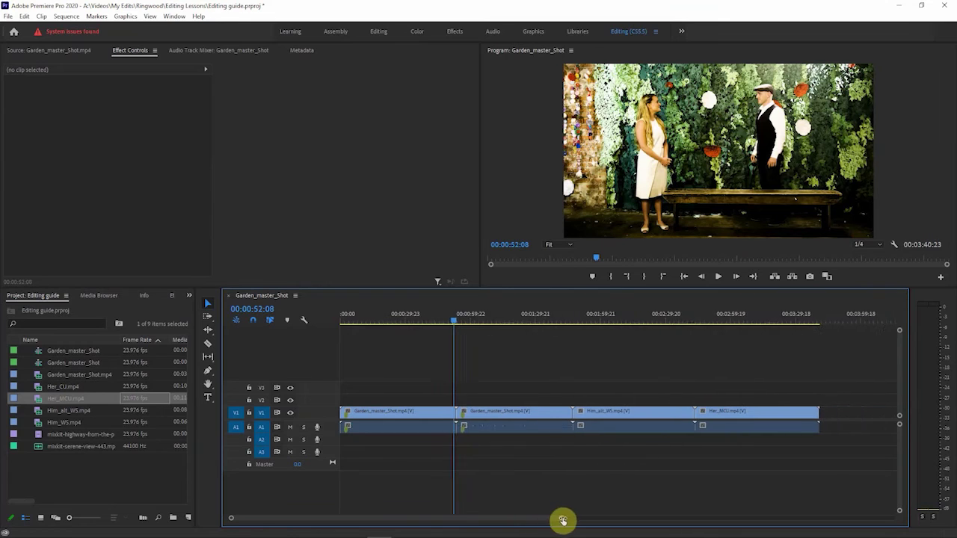
{"action": "scroll", "coordinate": [420, 517], "scroll_direction": "up", "scroll_amount": 2}
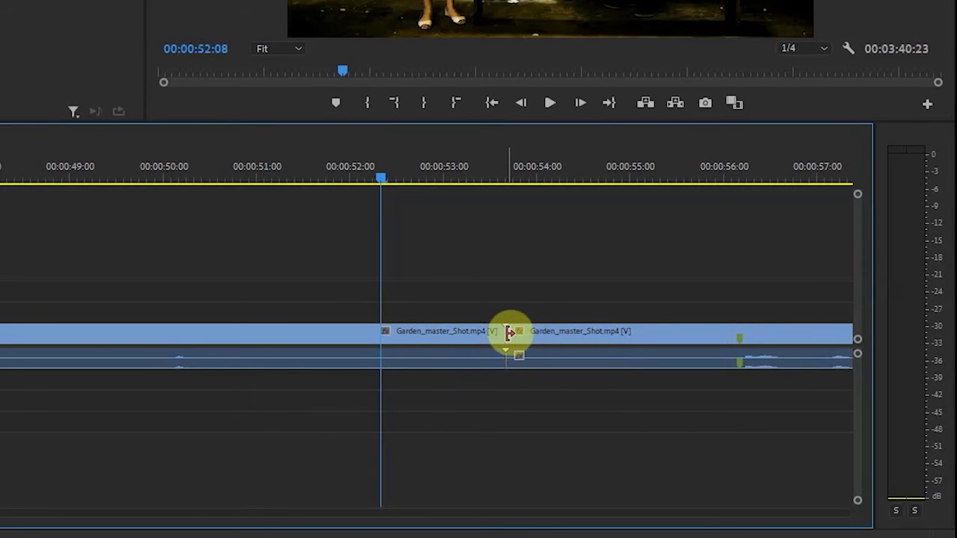
{"action": "left_click_drag", "start_coordinate": [509, 332], "coordinate": [220, 334]}
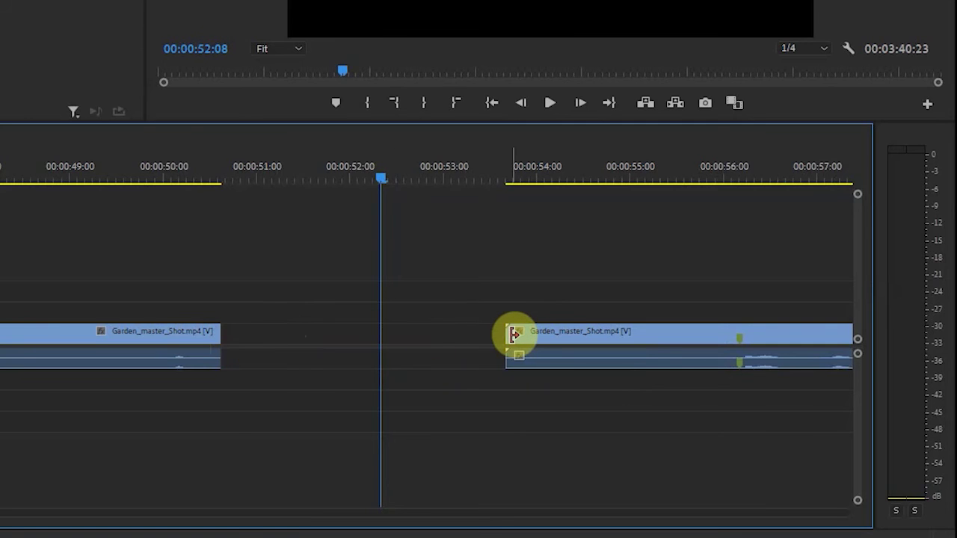
{"action": "left_click_drag", "start_coordinate": [513, 334], "coordinate": [657, 333]}
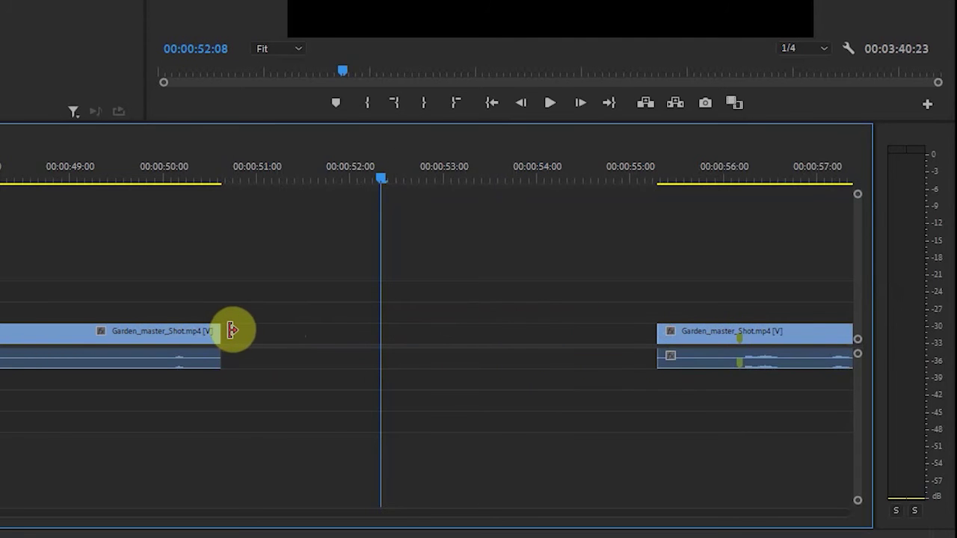
{"action": "left_click_drag", "start_coordinate": [218, 331], "coordinate": [632, 336]}
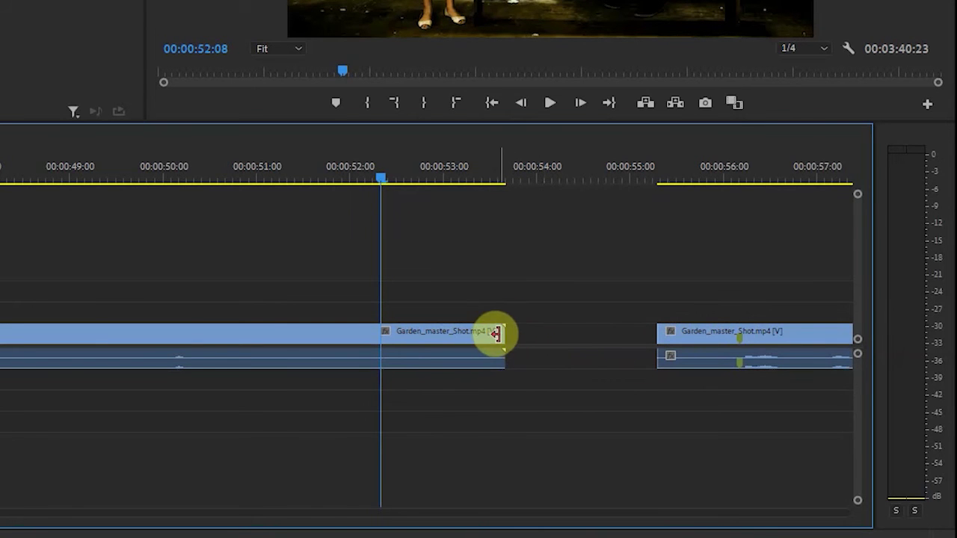
{"action": "left_click_drag", "start_coordinate": [509, 333], "coordinate": [390, 336]}
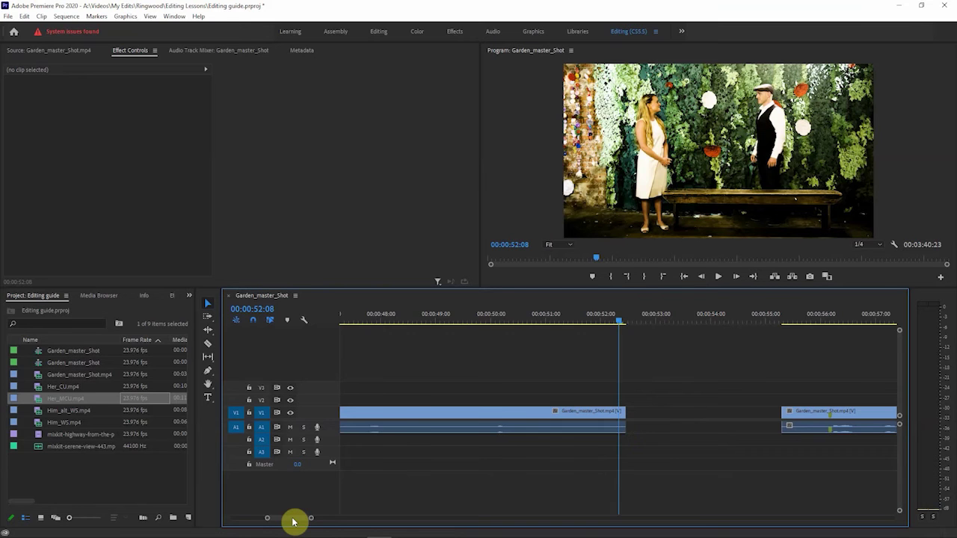
Step: Zoom the timeline in and out, then enlarge the Video 1 track so its clip thumbnails show
{"action": "scroll", "coordinate": [293, 522], "scroll_direction": "down", "scroll_amount": 6}
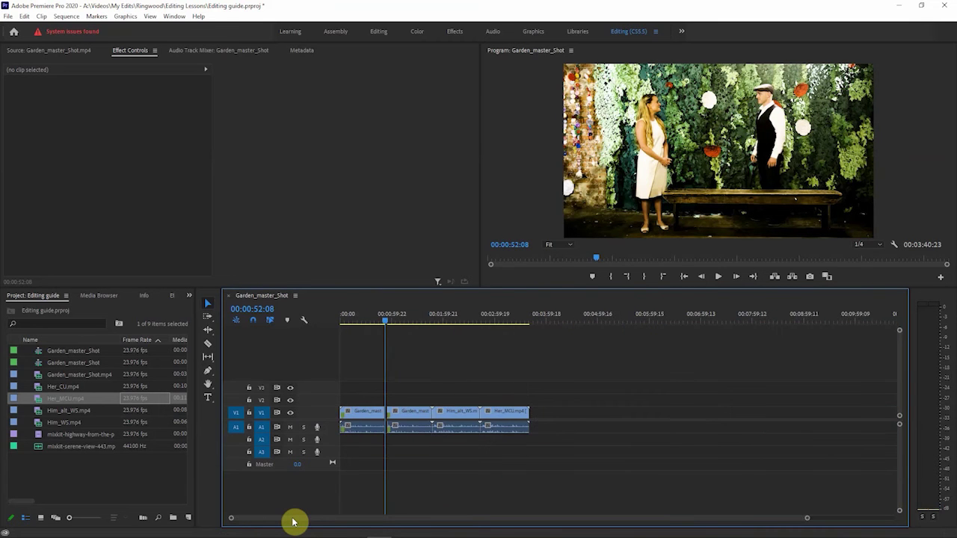
{"action": "scroll", "coordinate": [293, 521], "scroll_direction": "up", "scroll_amount": 7}
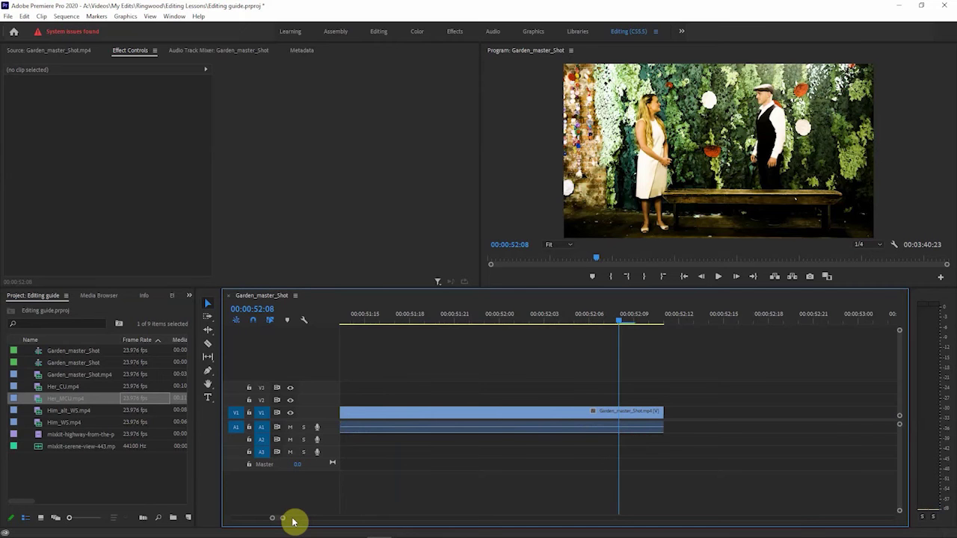
{"action": "scroll", "coordinate": [293, 521], "scroll_direction": "down", "scroll_amount": 5}
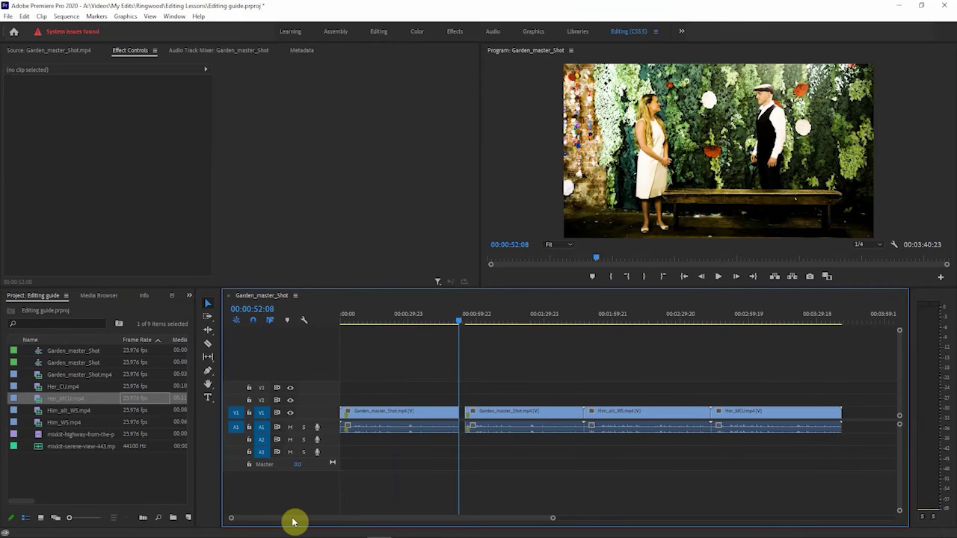
{"action": "scroll", "coordinate": [293, 522], "scroll_direction": "up", "scroll_amount": 5}
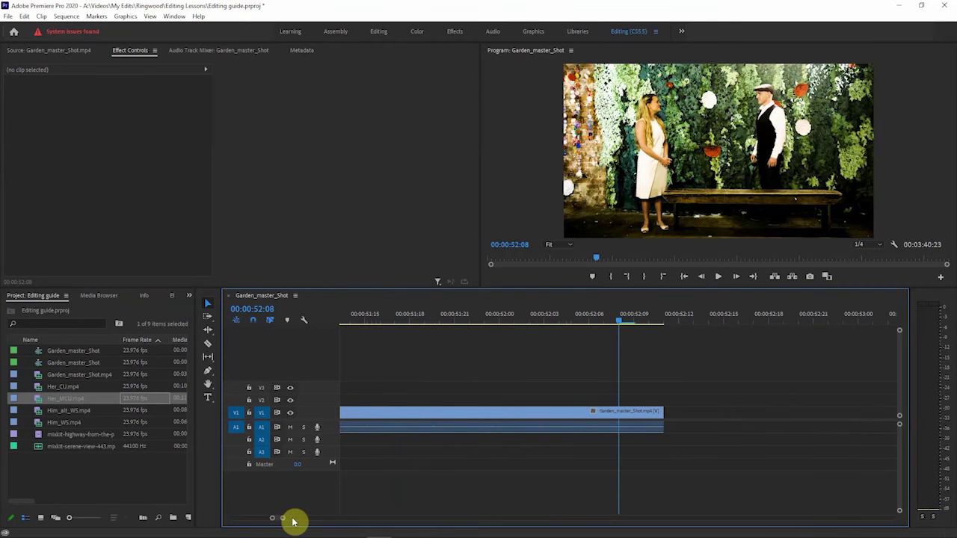
{"action": "scroll", "coordinate": [292, 521], "scroll_direction": "down", "scroll_amount": 5}
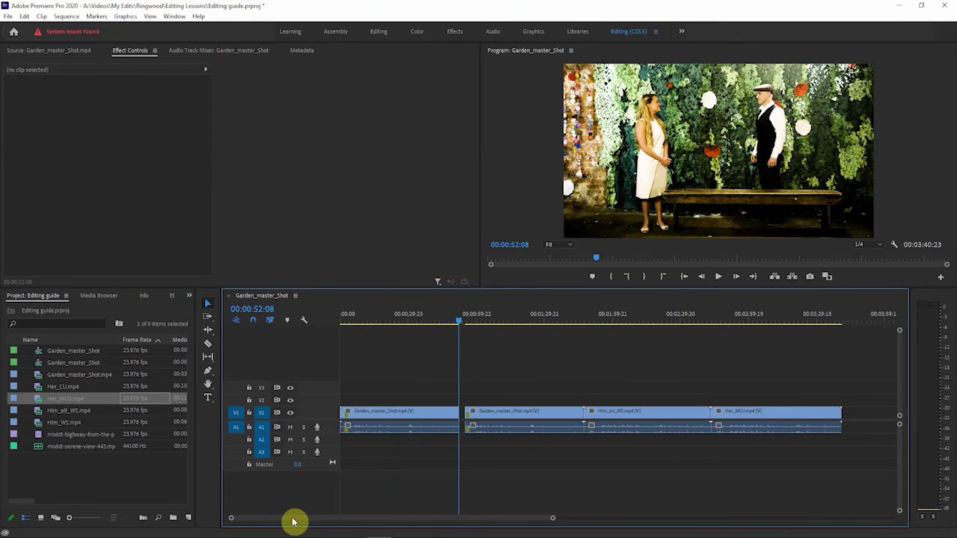
{"action": "scroll", "coordinate": [293, 522], "scroll_direction": "up", "scroll_amount": 5}
{"action": "scroll", "coordinate": [293, 522], "scroll_direction": "down", "scroll_amount": 5}
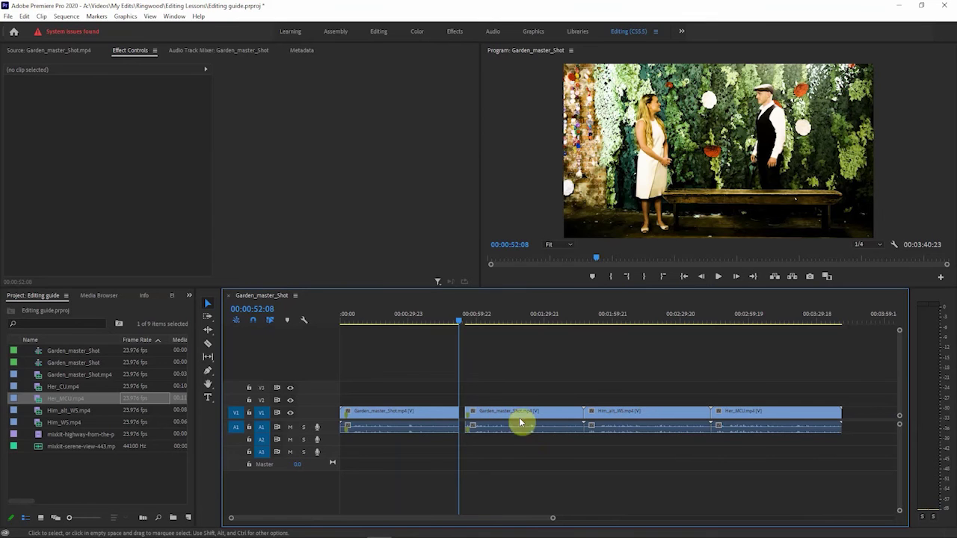
{"action": "scroll", "coordinate": [539, 412], "scroll_direction": "up", "scroll_amount": 4}
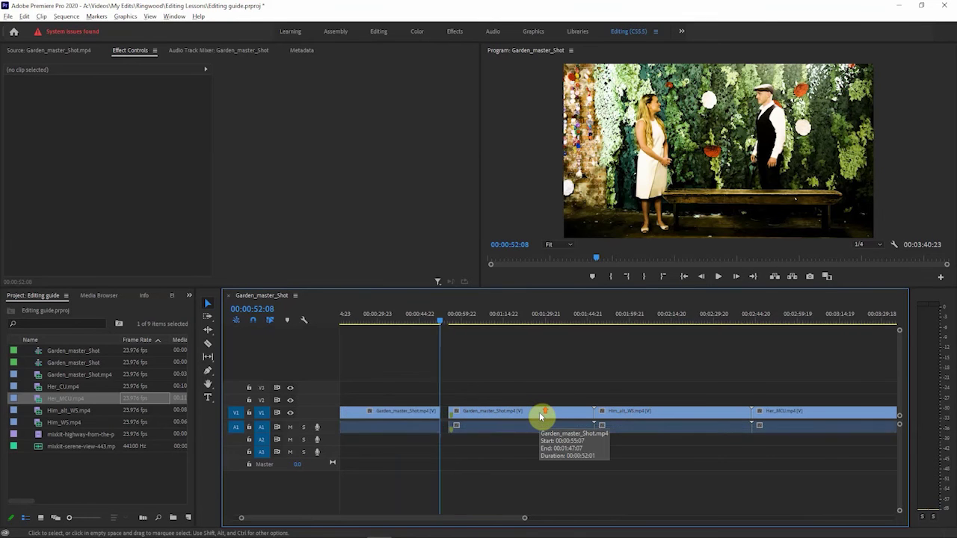
{"action": "scroll", "coordinate": [541, 416], "scroll_direction": "up", "scroll_amount": 5}
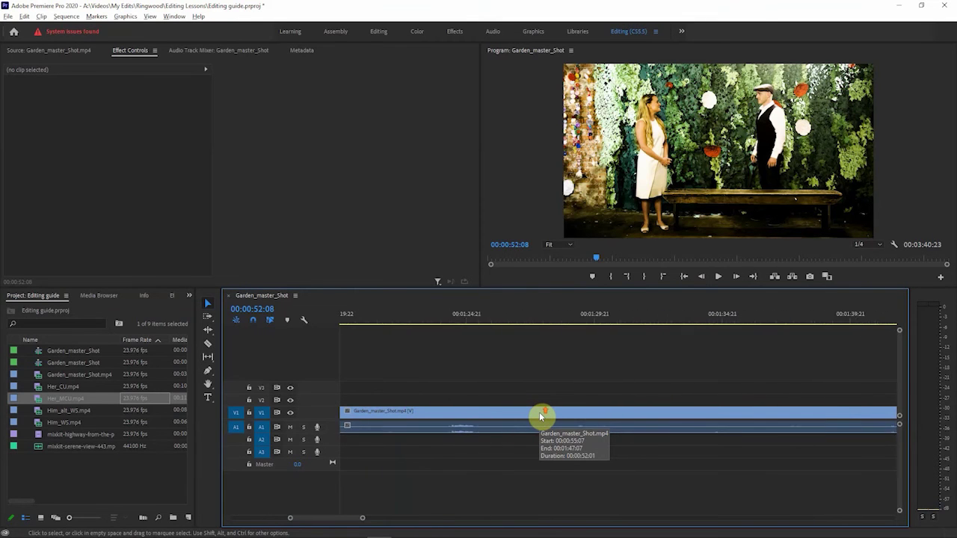
{"action": "scroll", "coordinate": [541, 416], "scroll_direction": "down", "scroll_amount": 5}
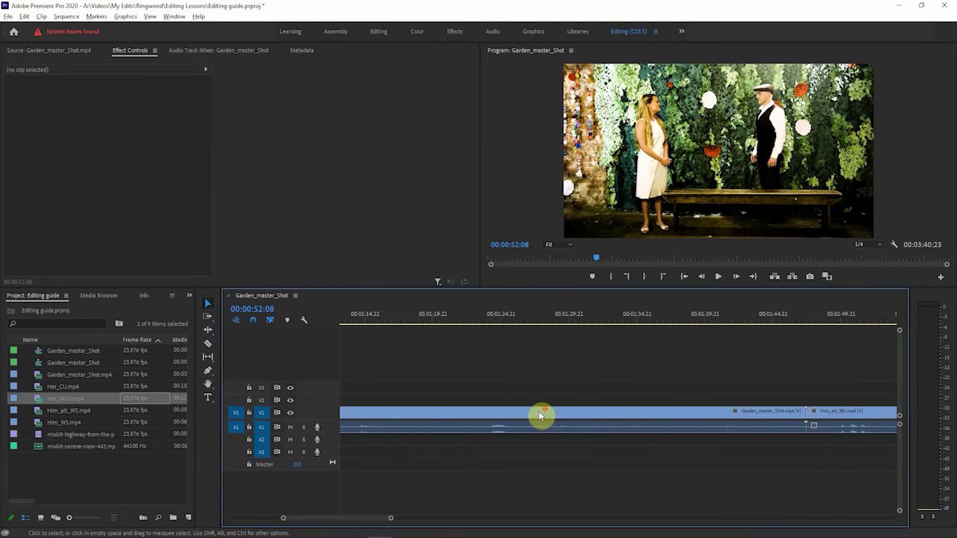
{"action": "scroll", "coordinate": [527, 432], "scroll_direction": "up", "scroll_amount": 5}
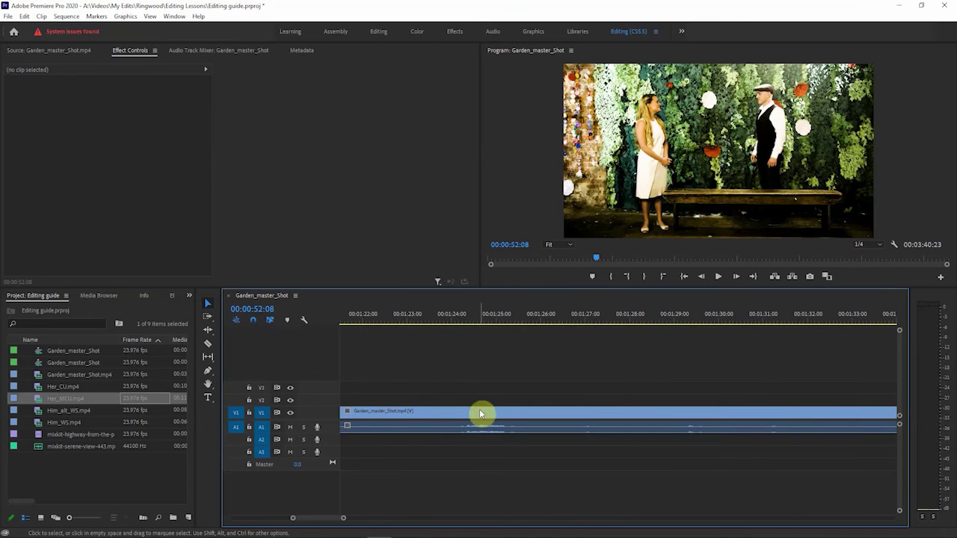
{"action": "left_click_drag", "start_coordinate": [320, 409], "coordinate": [324, 386]}
{"action": "scroll", "coordinate": [420, 424], "scroll_direction": "down", "scroll_amount": 3}
{"action": "scroll", "coordinate": [424, 405], "scroll_direction": "down", "scroll_amount": 3}
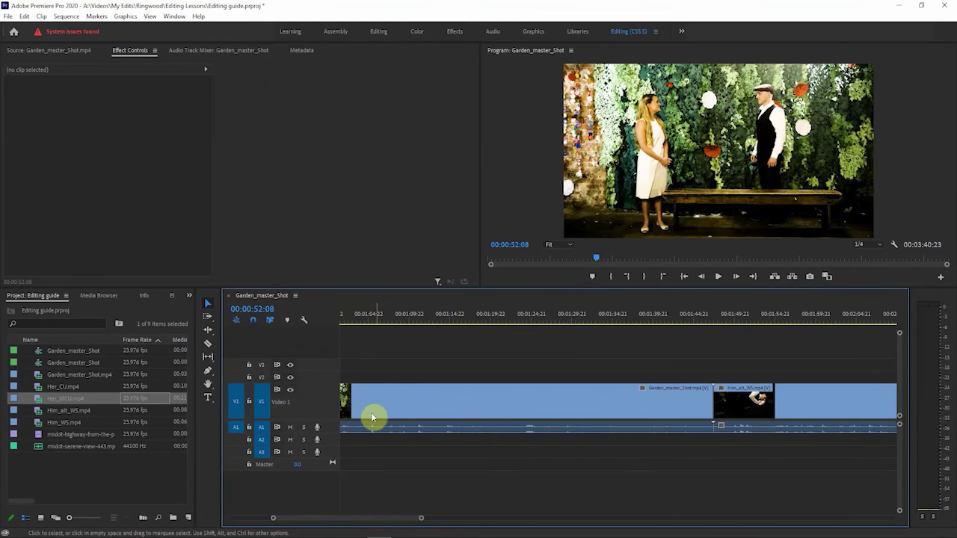
Step: Ripple-delete the gap after the first clip, view the whole sequence, then undo the deletion
{"action": "left_click_drag", "start_coordinate": [358, 321], "coordinate": [396, 334]}
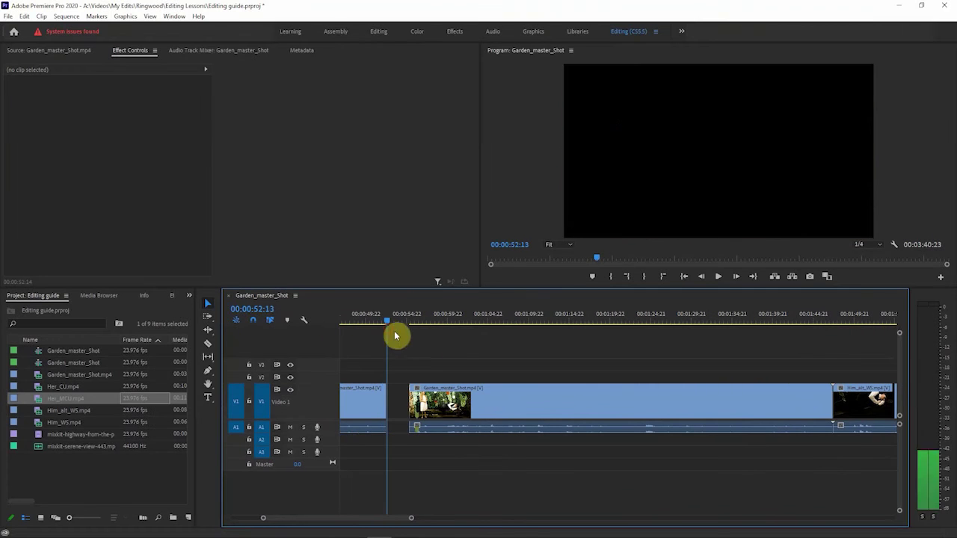
{"action": "left_click", "coordinate": [444, 391]}
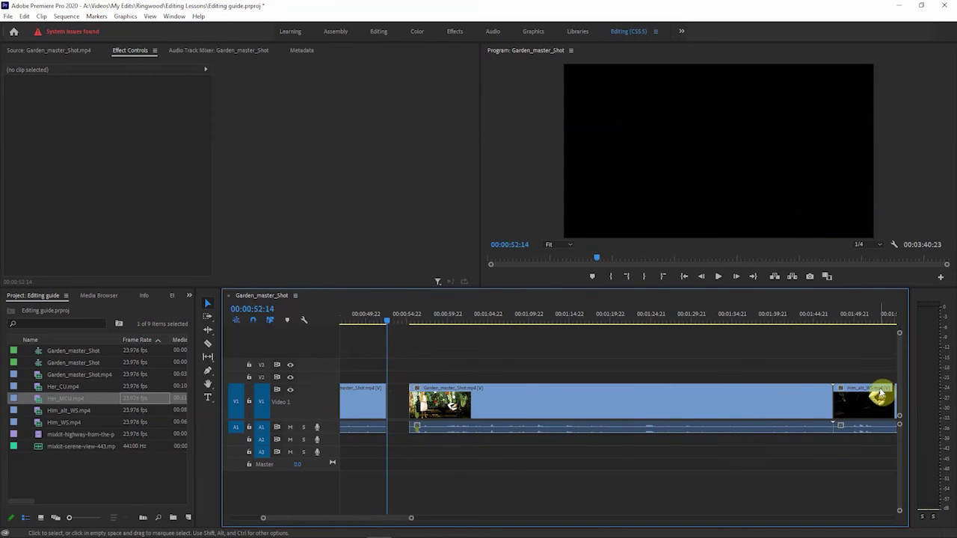
{"action": "right_click", "coordinate": [395, 405]}
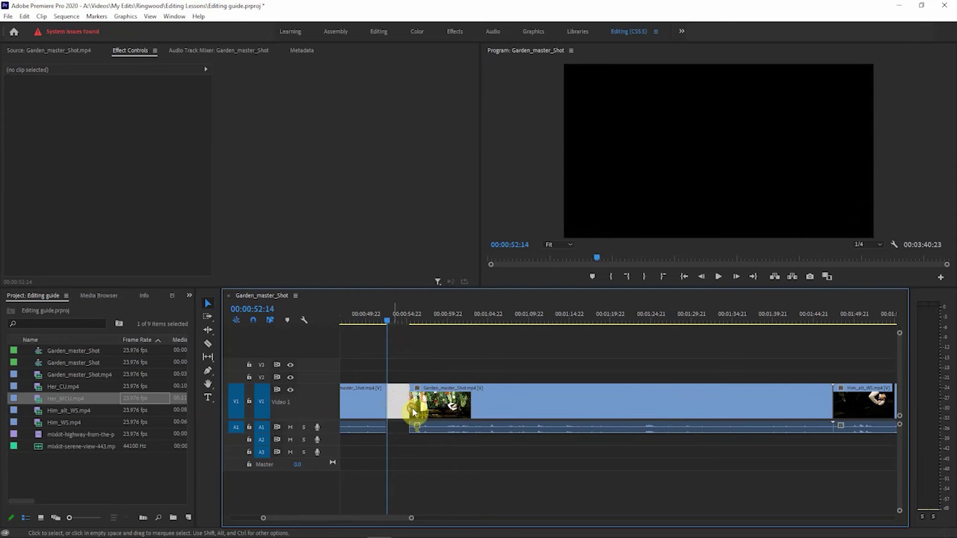
{"action": "left_click", "coordinate": [412, 408]}
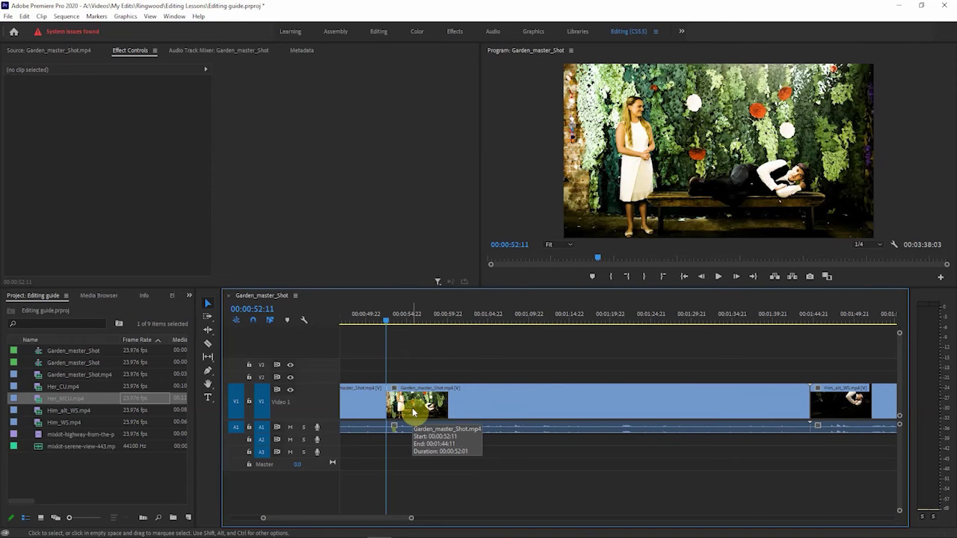
{"action": "key", "text": "minus"}
{"action": "key", "text": "minus"}
{"action": "key", "text": "minus"}
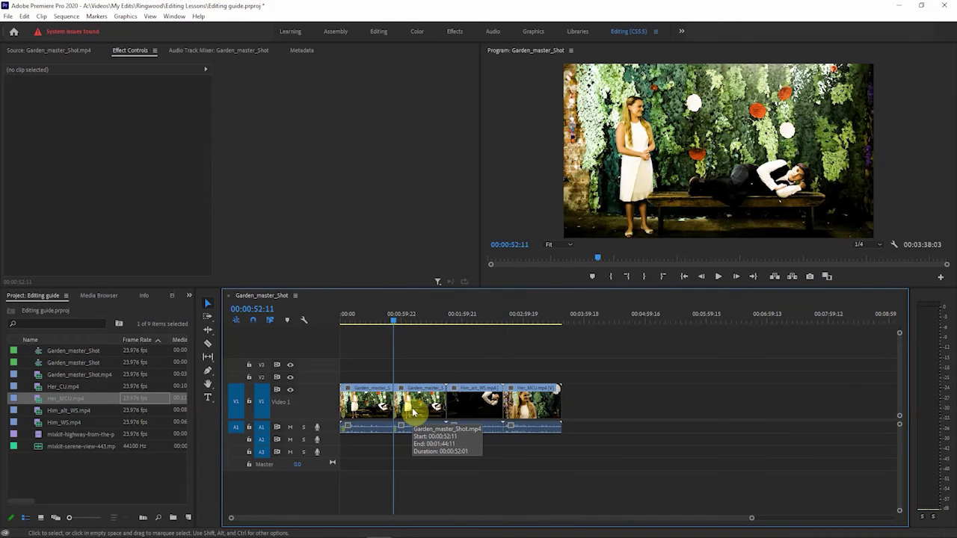
{"action": "key", "text": "ctrl+z"}
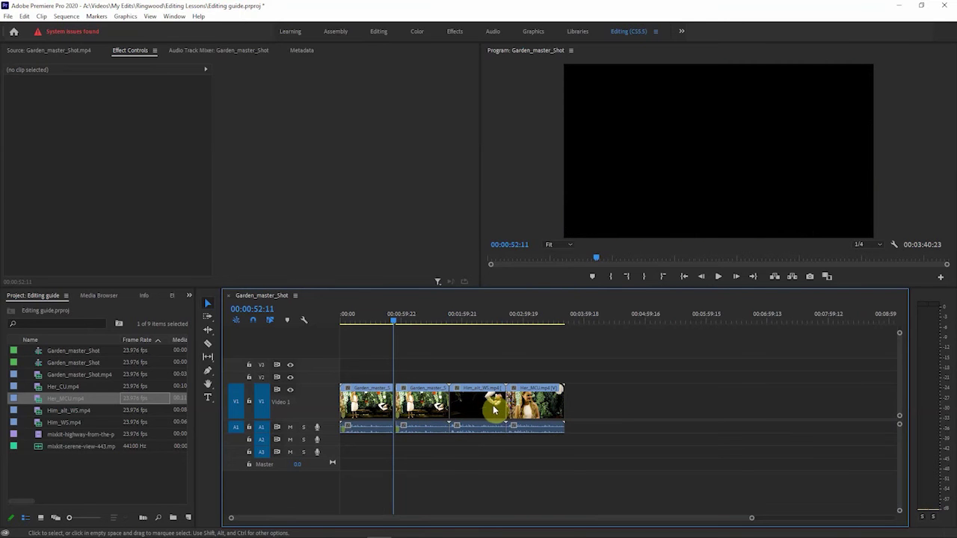
Step: Move Him_alt_WS up to V2 and shift the later clips left to the playhead at 00:00:52:11
{"action": "left_click_drag", "start_coordinate": [493, 405], "coordinate": [493, 378]}
{"action": "left_click_drag", "start_coordinate": [546, 400], "coordinate": [515, 409]}
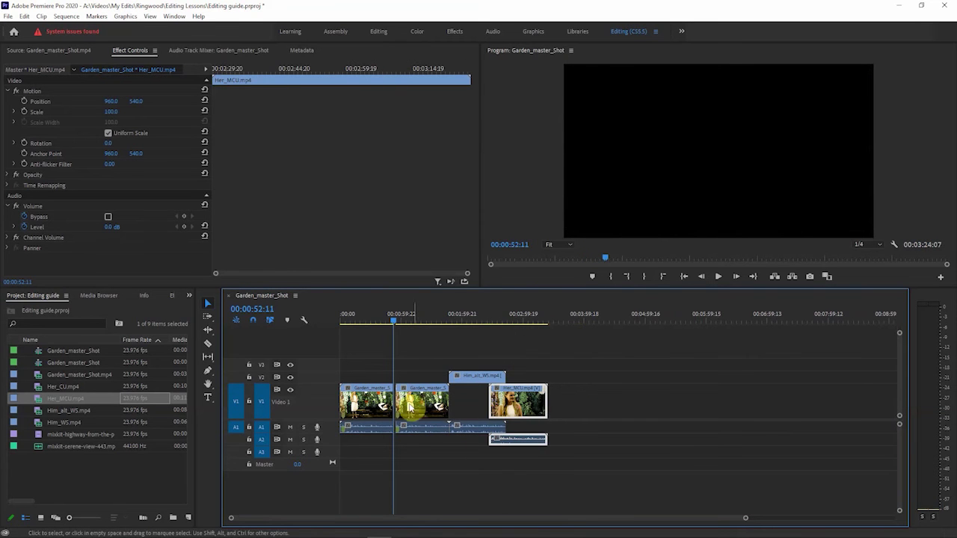
{"action": "key", "text": "="}
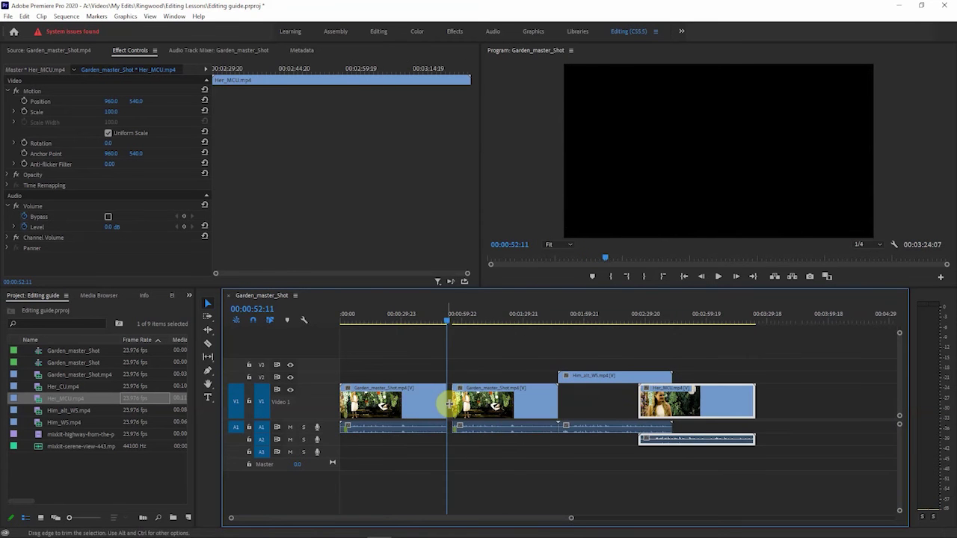
{"action": "left_click_drag", "start_coordinate": [452, 396], "coordinate": [455, 395]}
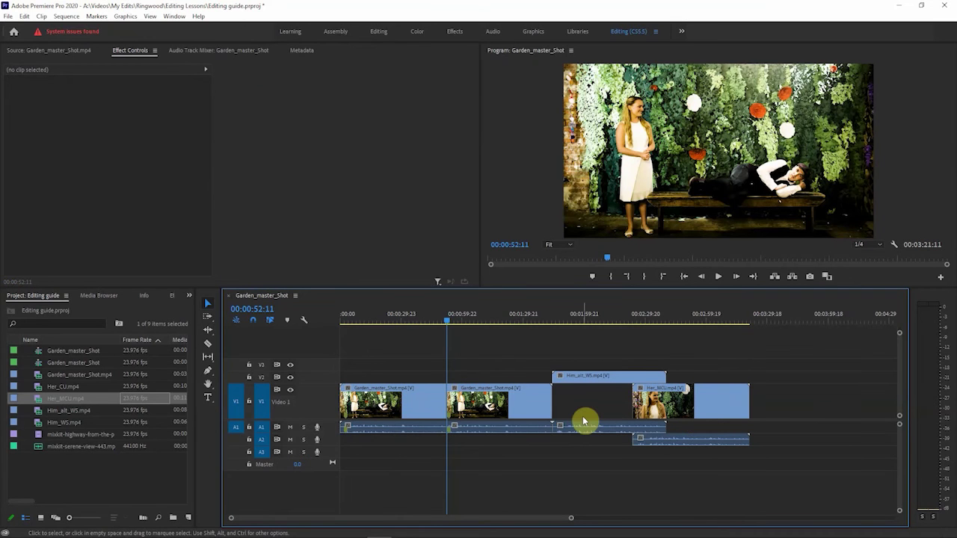
{"action": "key", "text": "ctrl+z"}
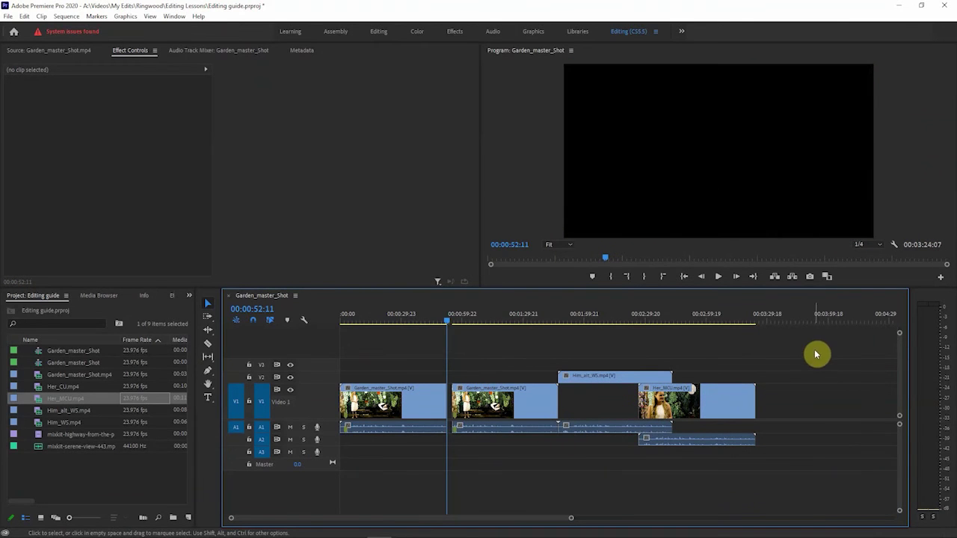
{"action": "left_click", "coordinate": [207, 306]}
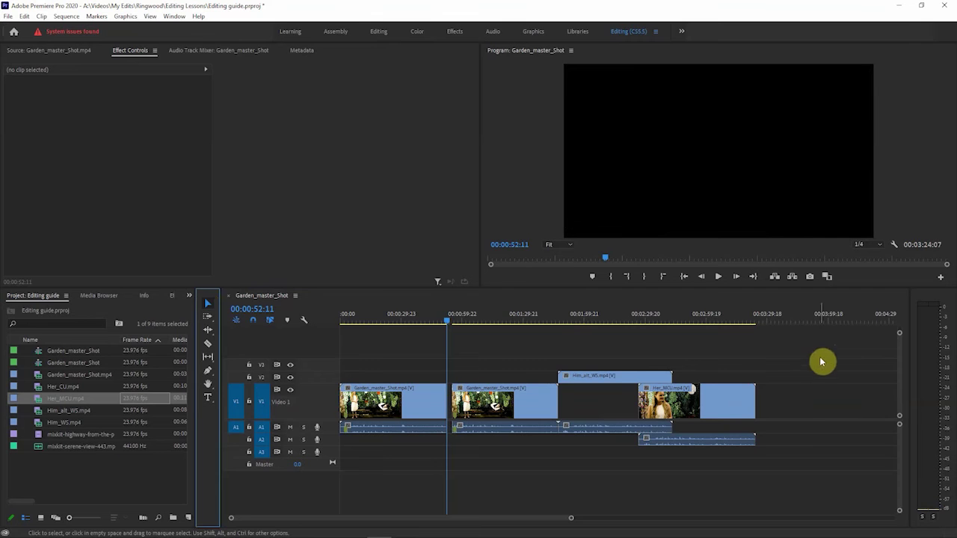
{"action": "left_click_drag", "start_coordinate": [814, 373], "coordinate": [479, 464]}
{"action": "left_click_drag", "start_coordinate": [468, 406], "coordinate": [464, 408]}
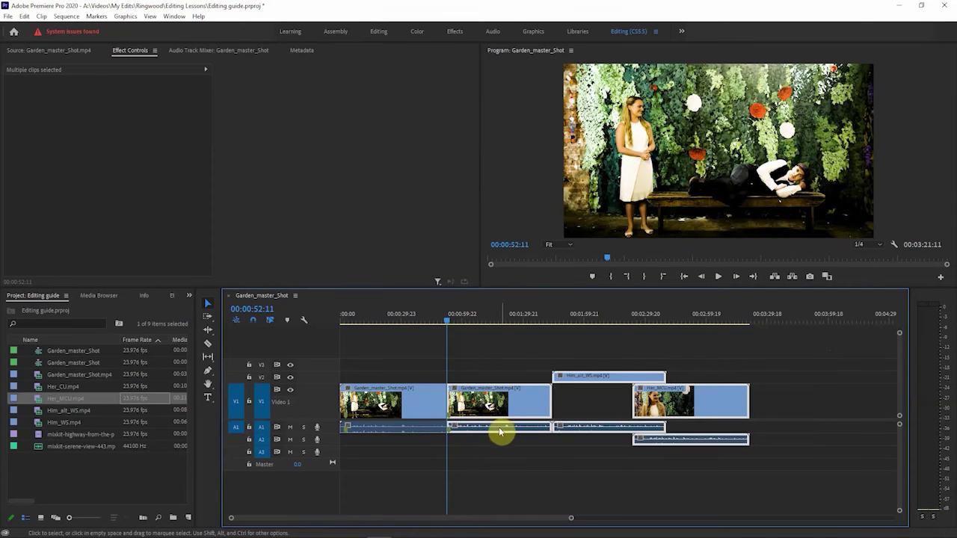
Step: Fine-tune the cut between the first two clips, playing it back and shortening the first clip's end
{"action": "key", "text": "="}
{"action": "key", "text": "="}
{"action": "key", "text": "="}
{"action": "key", "text": "="}
{"action": "key", "text": "="}
{"action": "key", "text": "="}
{"action": "key", "text": "="}
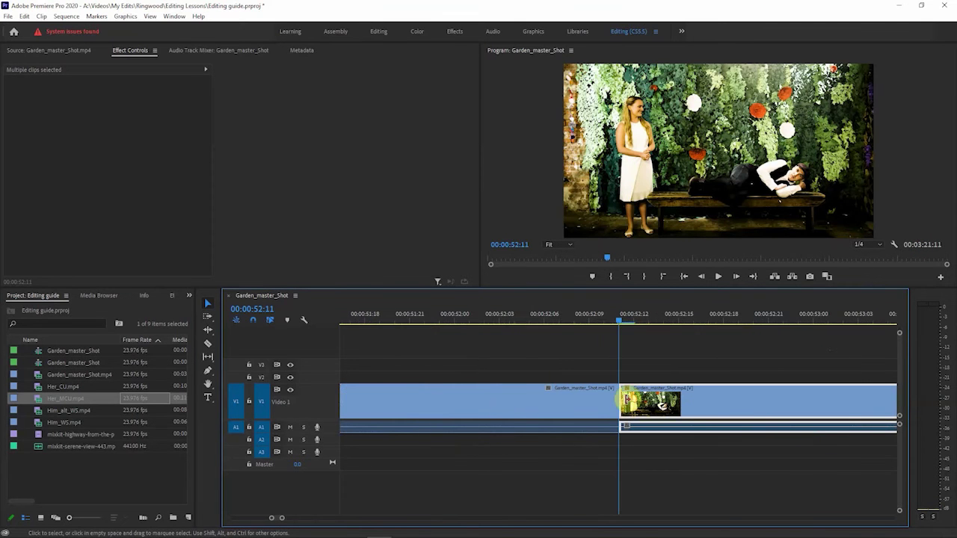
{"action": "left_click_drag", "start_coordinate": [627, 402], "coordinate": [635, 418]}
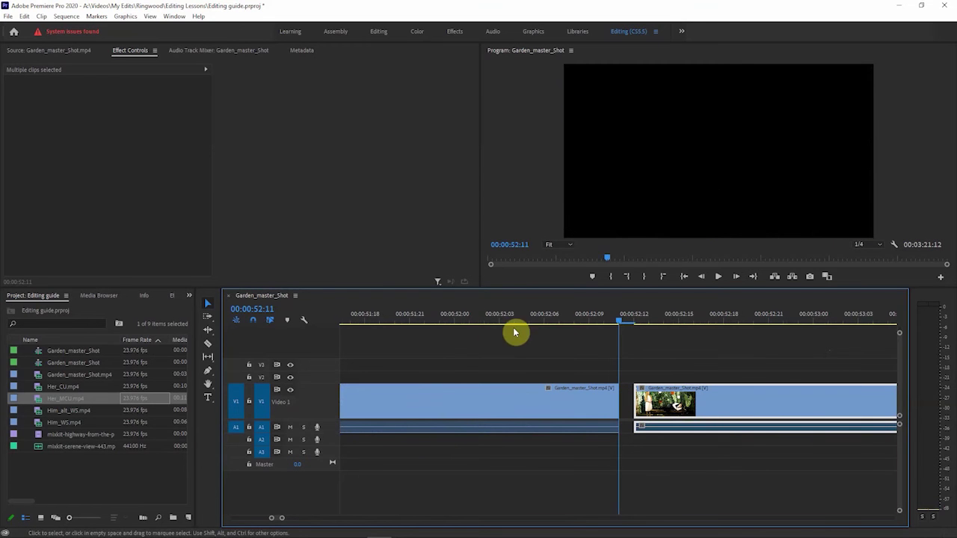
{"action": "left_click", "coordinate": [484, 318]}
{"action": "left_click", "coordinate": [716, 276]}
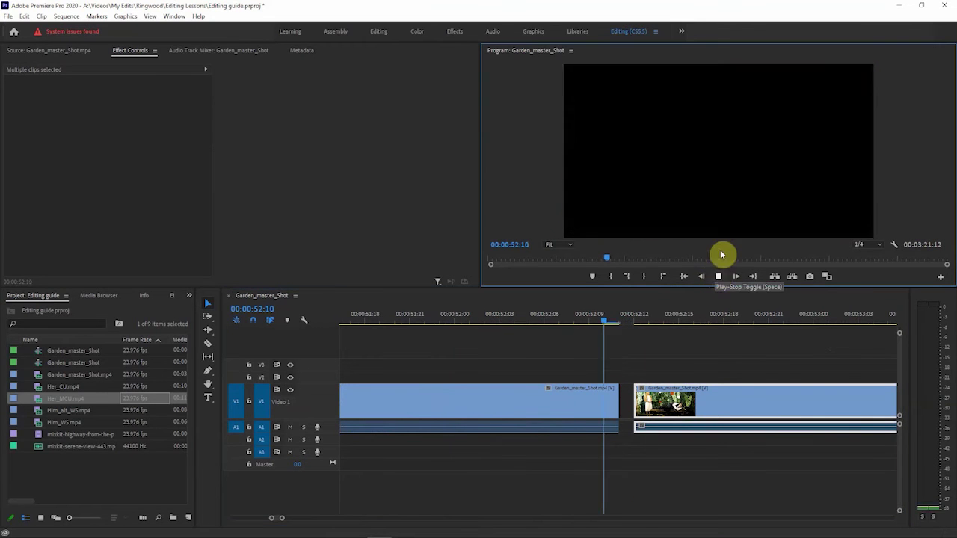
{"action": "left_click", "coordinate": [719, 277]}
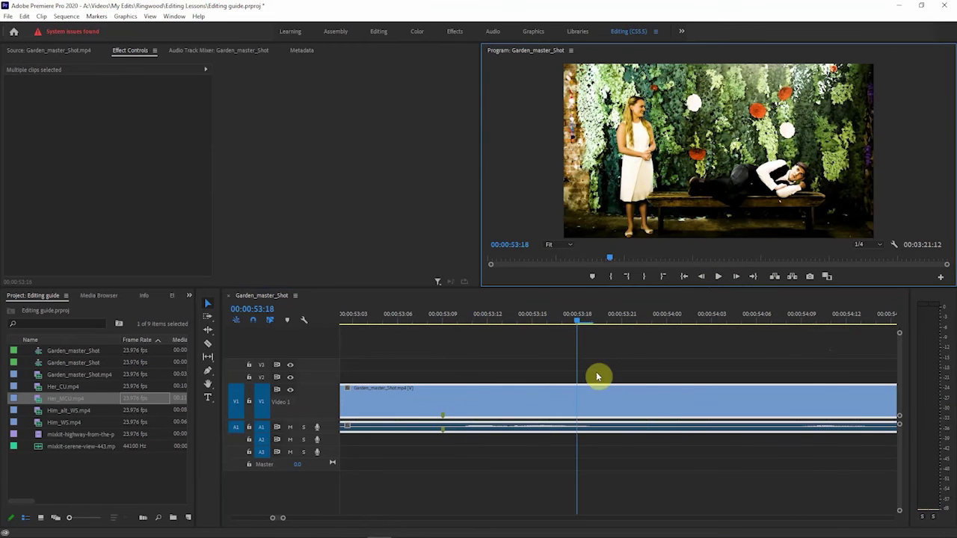
{"action": "left_click", "coordinate": [561, 317]}
{"action": "key", "text": "minus"}
{"action": "key", "text": "minus"}
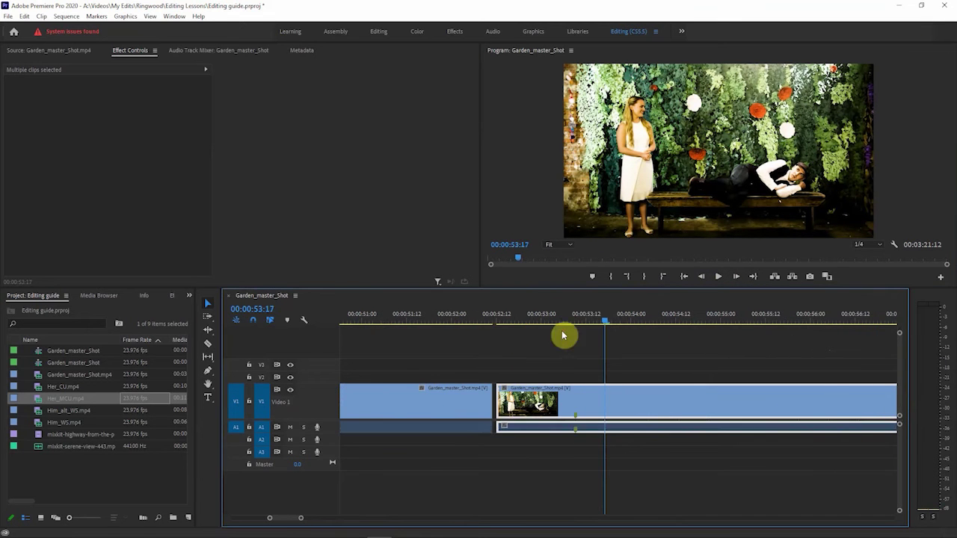
{"action": "left_click_drag", "start_coordinate": [508, 405], "coordinate": [504, 405]}
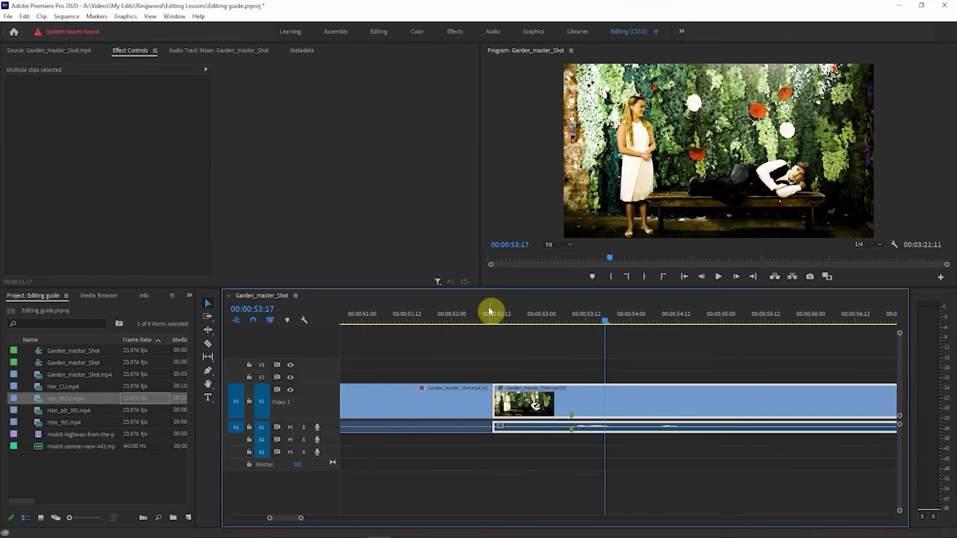
{"action": "key", "text": "backslash"}
{"action": "left_click_drag", "start_coordinate": [630, 324], "coordinate": [609, 327]}
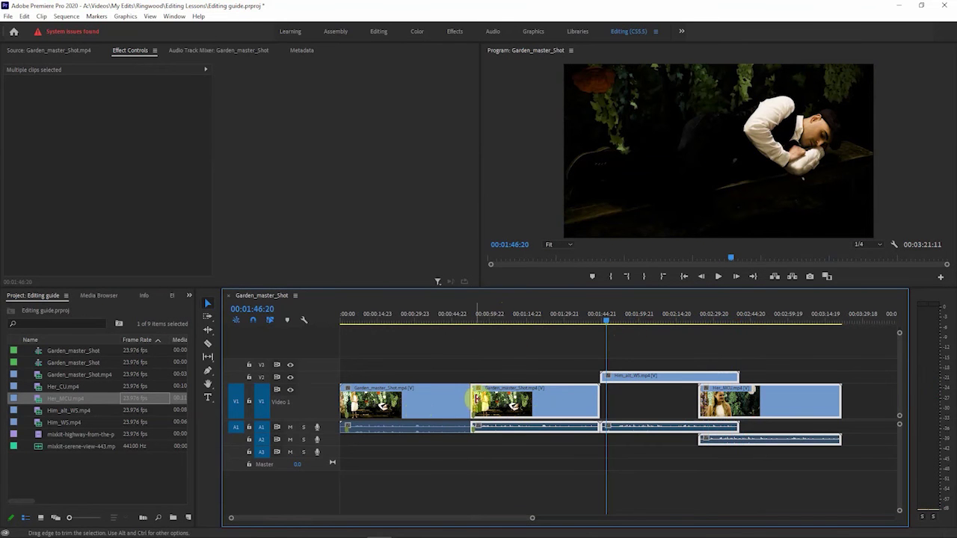
{"action": "left_click_drag", "start_coordinate": [466, 397], "coordinate": [866, 426]}
Step: Ripple-delete the opening gap, then select every timeline clip and delete them
{"action": "right_click", "coordinate": [413, 399]}
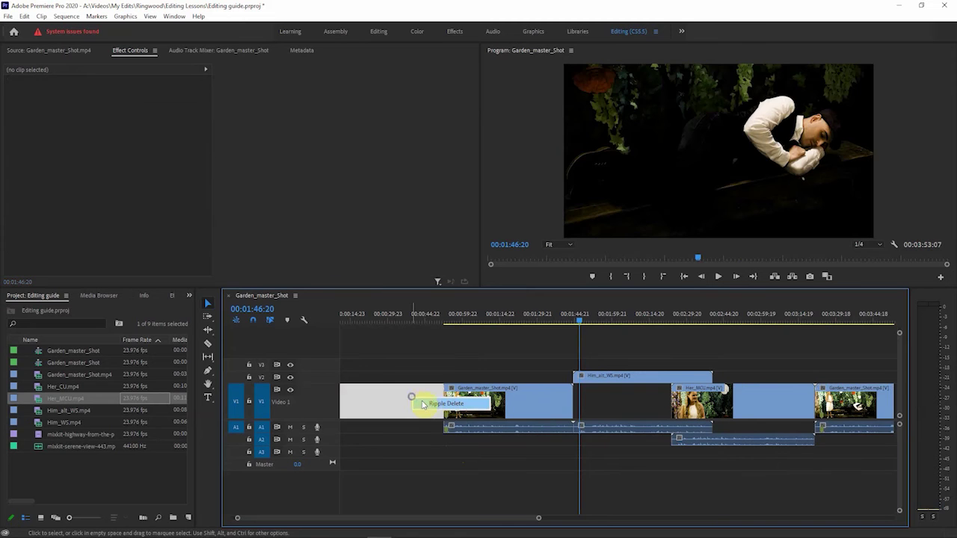
{"action": "left_click", "coordinate": [444, 403]}
{"action": "key", "text": "Home"}
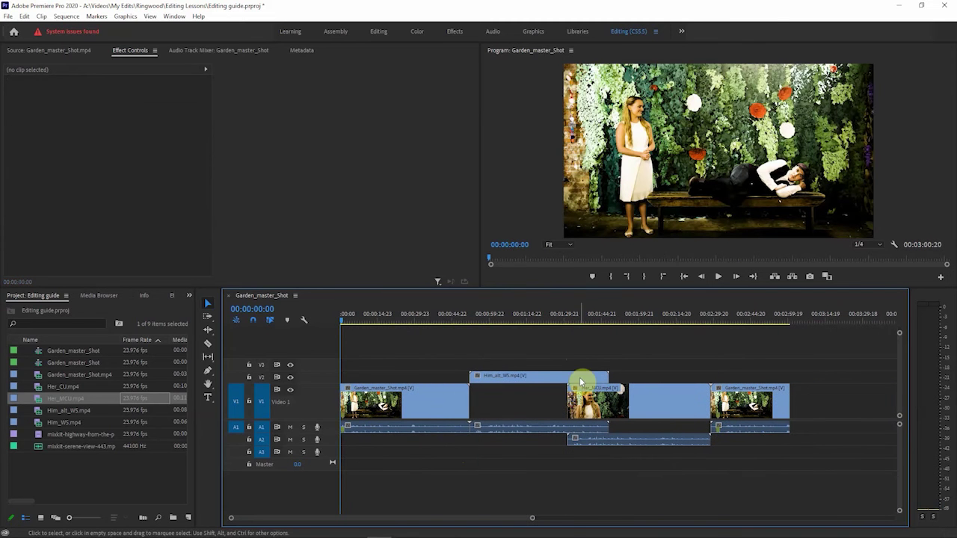
{"action": "left_click_drag", "start_coordinate": [486, 316], "coordinate": [581, 320]}
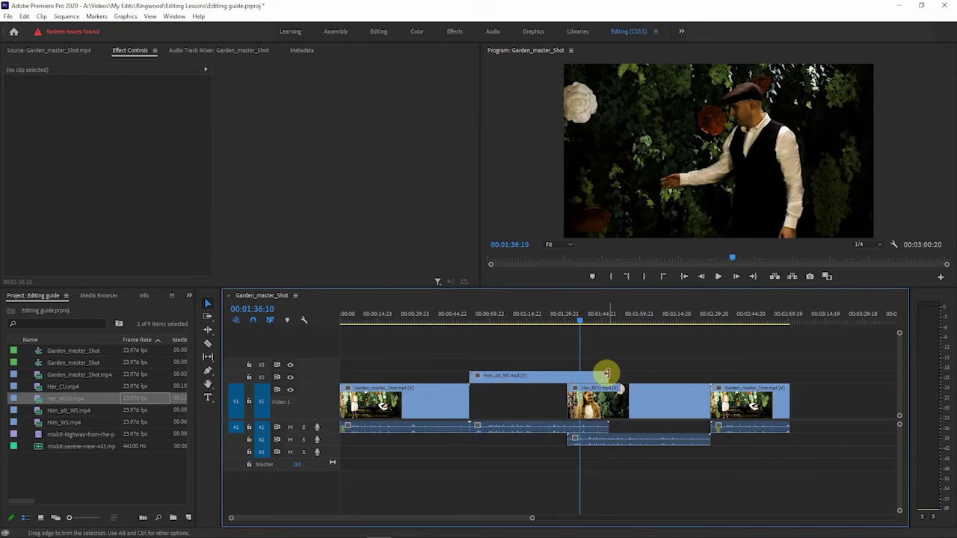
{"action": "left_click_drag", "start_coordinate": [606, 373], "coordinate": [588, 379]}
{"action": "key", "text": "ctrl+z"}
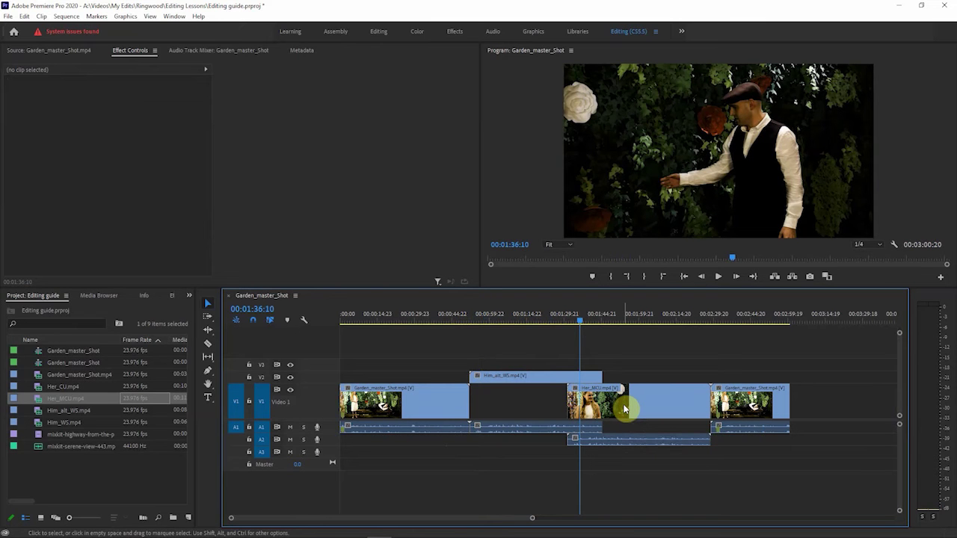
{"action": "left_click_drag", "start_coordinate": [809, 353], "coordinate": [355, 441]}
{"action": "key", "text": "Delete"}
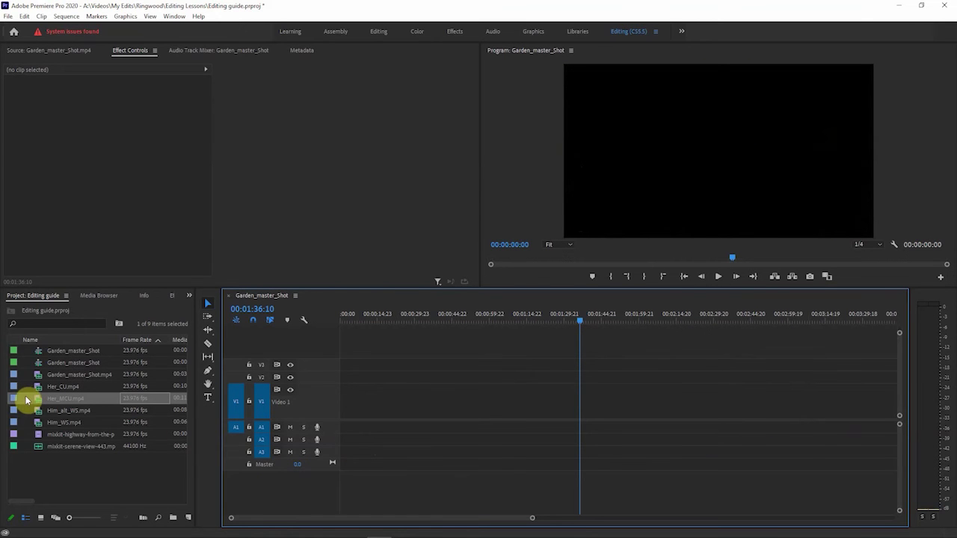
Step: Mark a 20-second range of Garden_master_Shot.mp4 and place five copies from the sequence start
{"action": "double_click", "coordinate": [34, 374]}
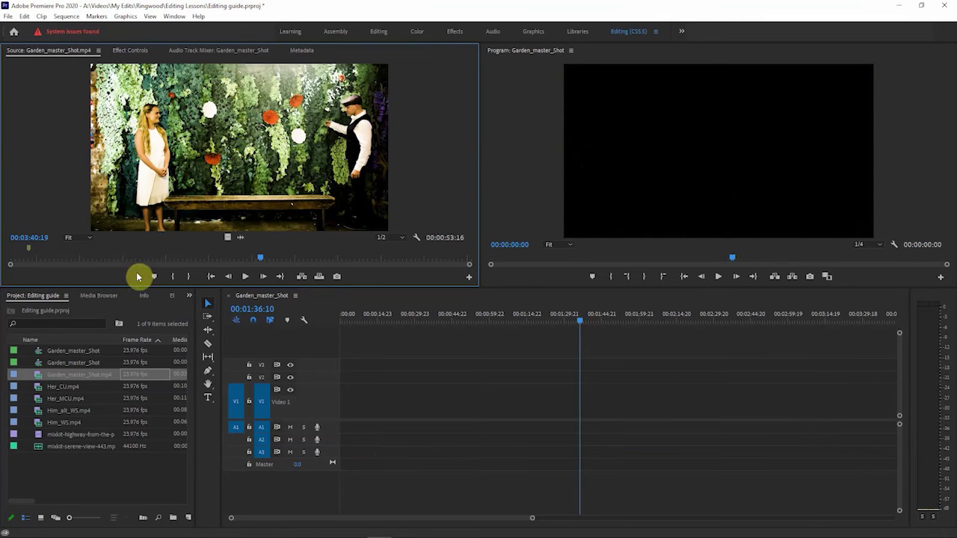
{"action": "left_click", "coordinate": [10, 258]}
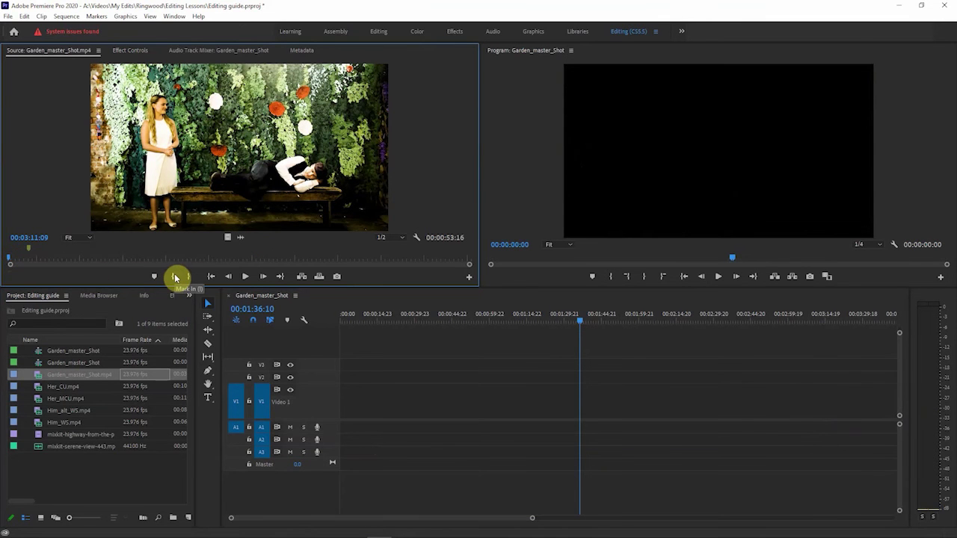
{"action": "left_click", "coordinate": [175, 279]}
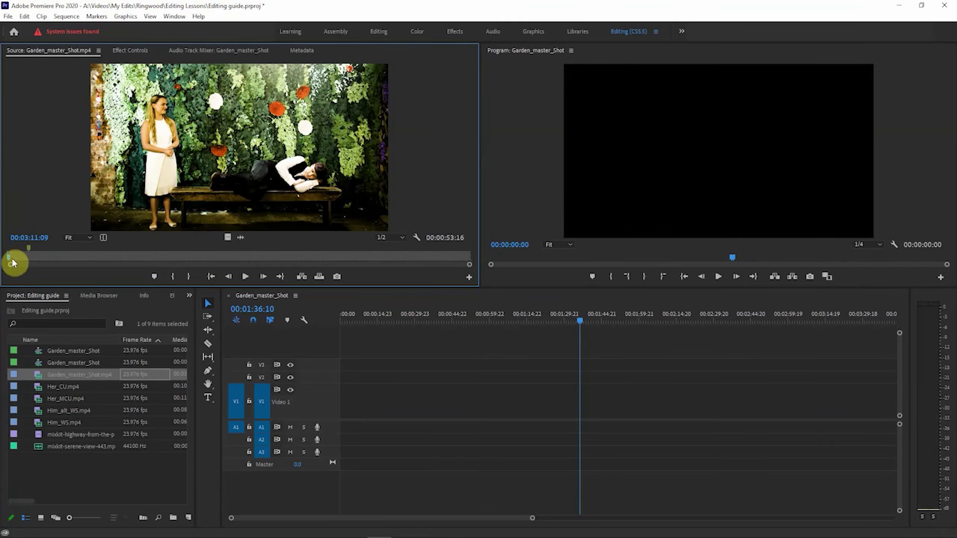
{"action": "left_click_drag", "start_coordinate": [9, 260], "coordinate": [191, 274]}
{"action": "left_click", "coordinate": [189, 277]}
{"action": "left_click", "coordinate": [207, 303]}
{"action": "key", "text": "Home"}
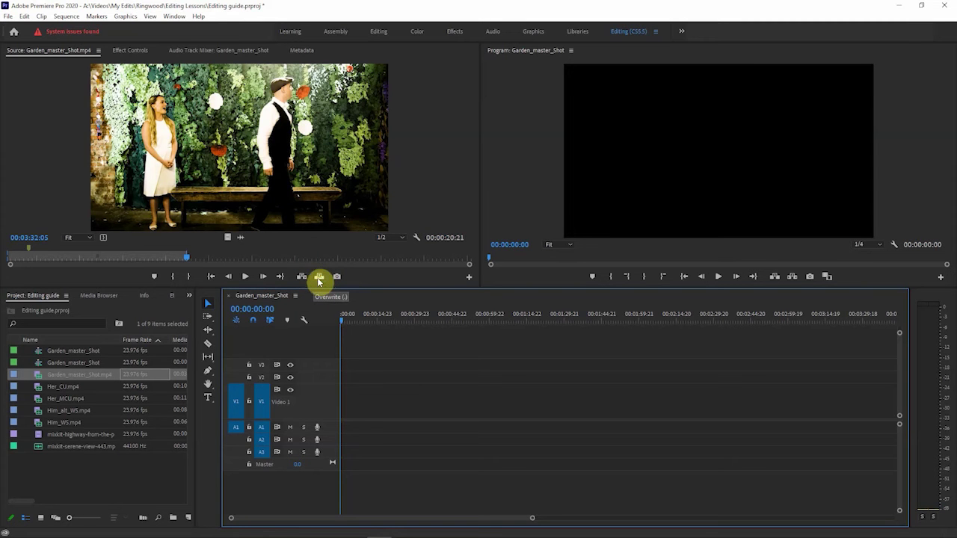
{"action": "left_click", "coordinate": [317, 278]}
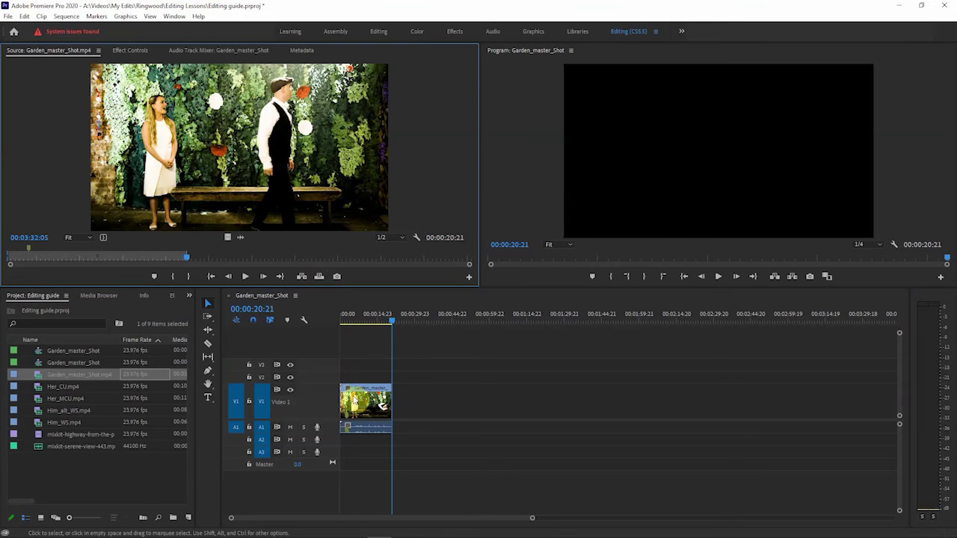
{"action": "left_click", "coordinate": [318, 278]}
{"action": "left_click", "coordinate": [319, 278]}
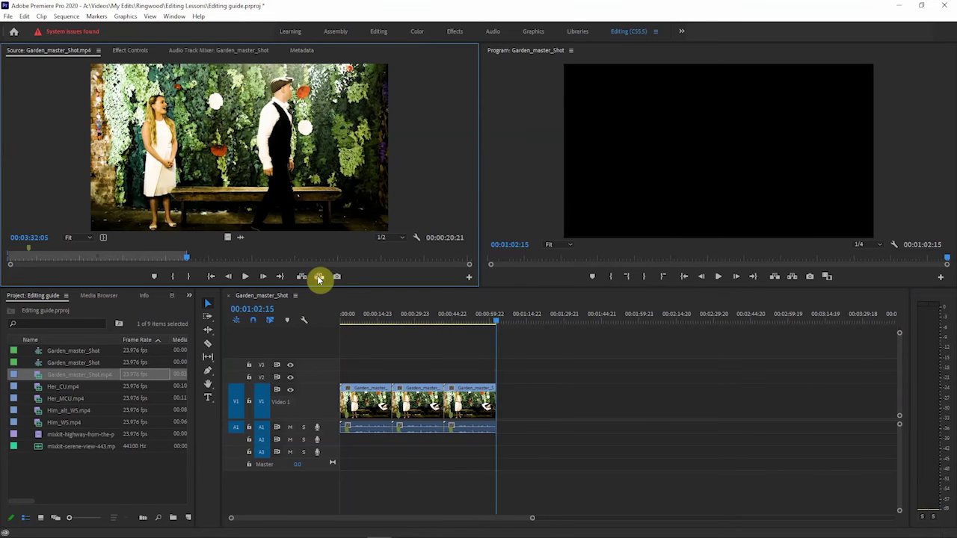
{"action": "left_click", "coordinate": [319, 278]}
{"action": "left_click", "coordinate": [318, 278]}
{"action": "left_click", "coordinate": [318, 278]}
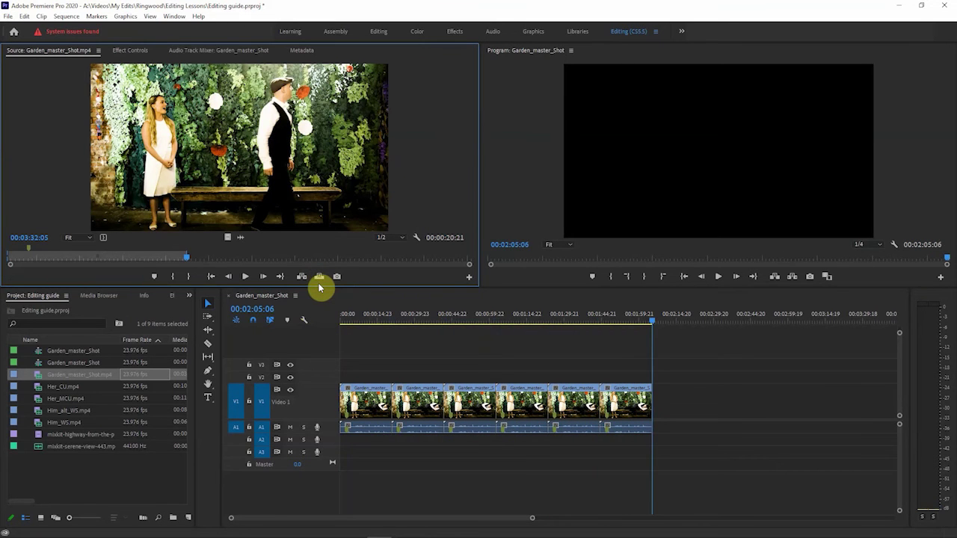
Step: Mark a 00:00:09:16 range of Him_WS.mp4 and insert it about 12 seconds into the sequence
{"action": "double_click", "coordinate": [41, 434]}
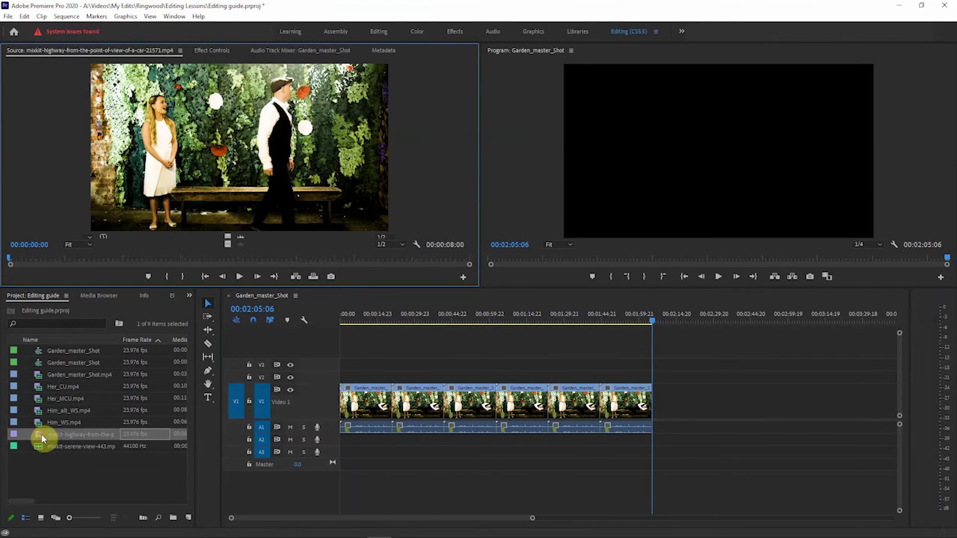
{"action": "double_click", "coordinate": [45, 423]}
{"action": "left_click_drag", "start_coordinate": [40, 260], "coordinate": [179, 262]}
{"action": "left_click", "coordinate": [167, 278]}
{"action": "left_click", "coordinate": [189, 276]}
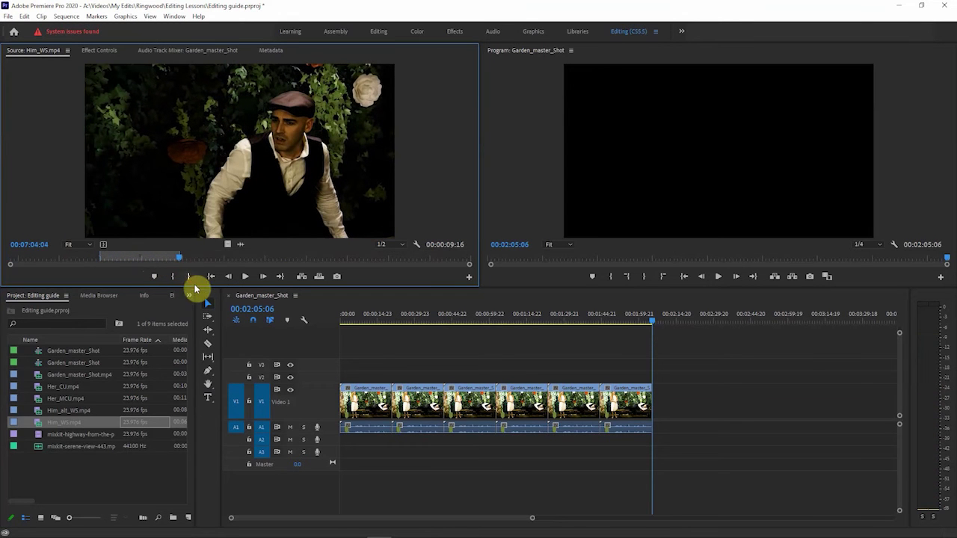
{"action": "left_click_drag", "start_coordinate": [478, 327], "coordinate": [379, 324]}
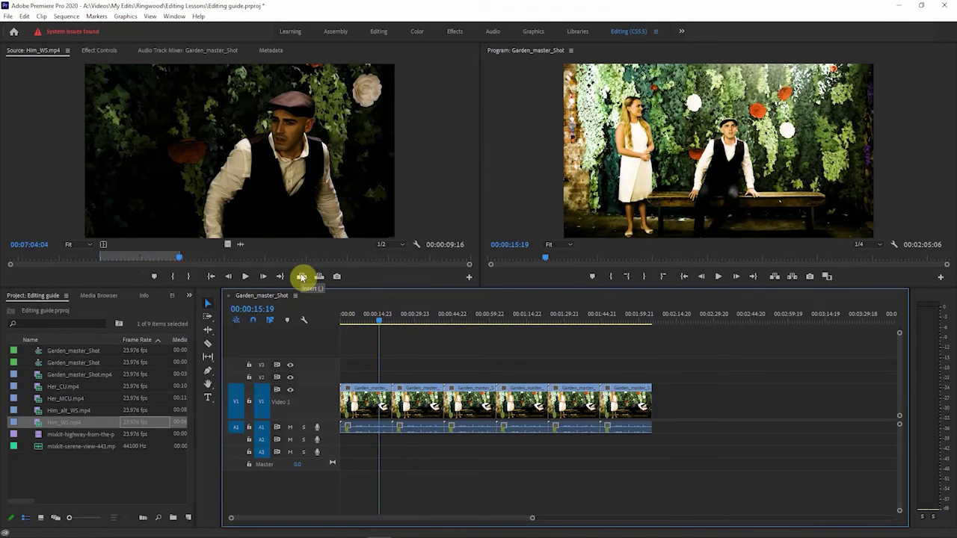
{"action": "left_click", "coordinate": [301, 276]}
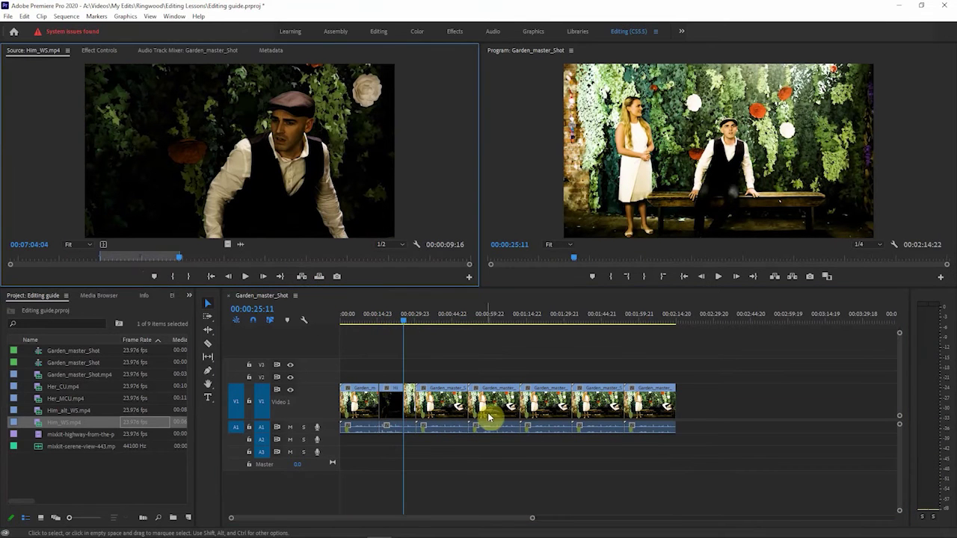
Step: Replace the Him_WS insert with an overwrite on Video 1, review the cut, then undo it
{"action": "left_click", "coordinate": [400, 372]}
{"action": "key", "text": "="}
{"action": "key", "text": "="}
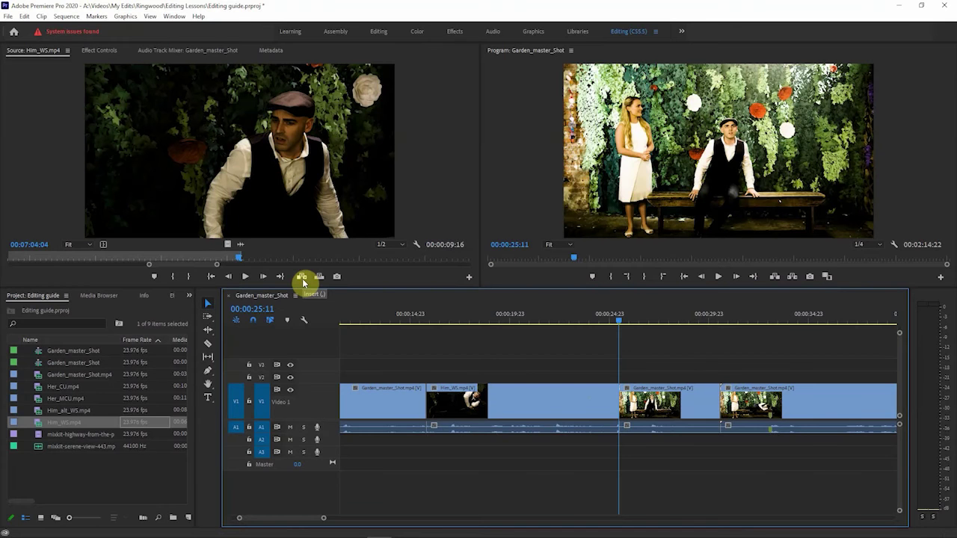
{"action": "key", "text": "ctrl+z"}
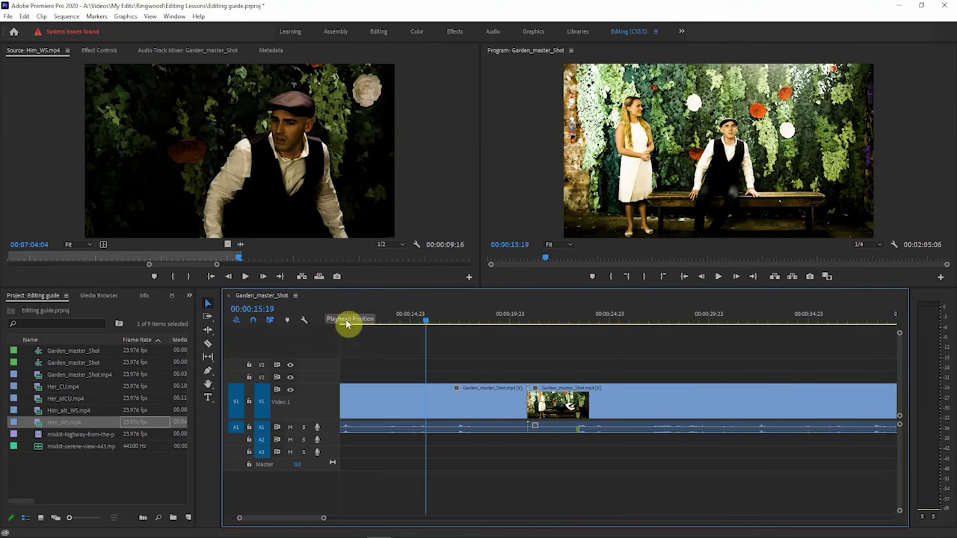
{"action": "left_click", "coordinate": [320, 276]}
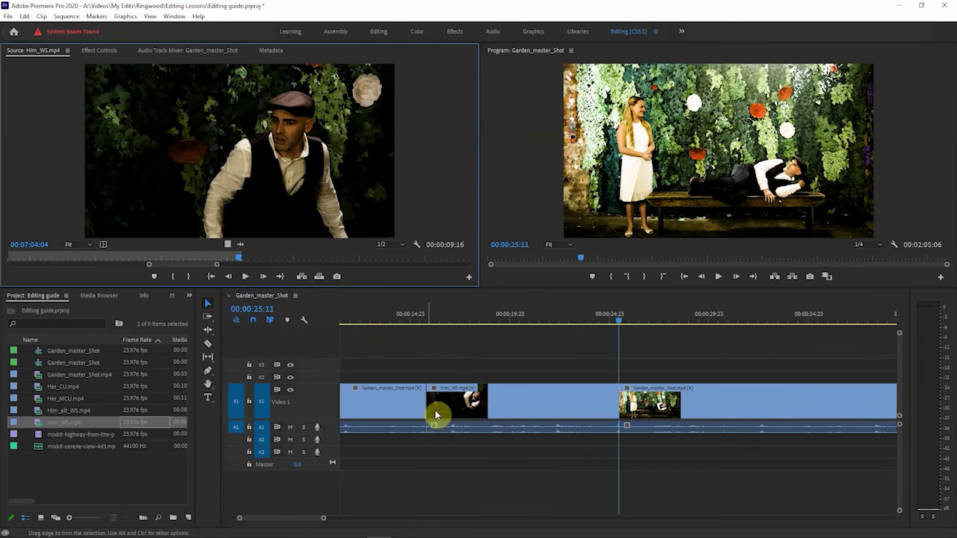
{"action": "left_click_drag", "start_coordinate": [519, 317], "coordinate": [656, 333]}
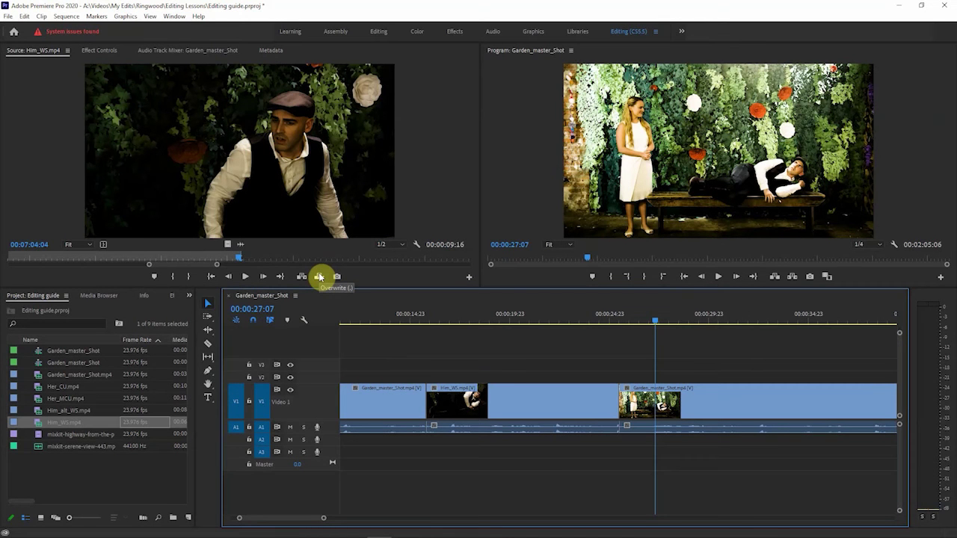
{"action": "key", "text": "ctrl+z"}
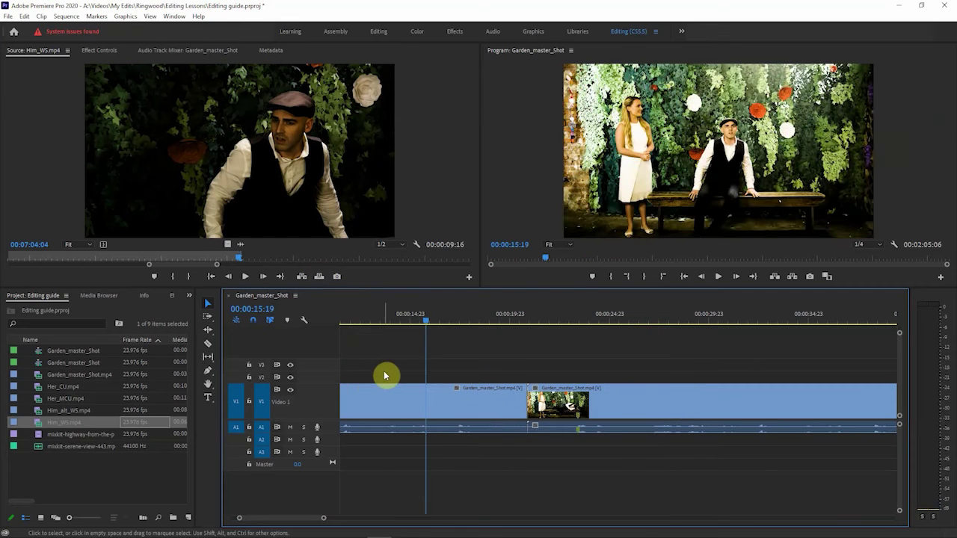
Step: Patch the source to V2/A2 and overwrite Him_WS onto V2 at the playhead, replacing an undone insert edit
{"action": "left_click", "coordinate": [238, 428]}
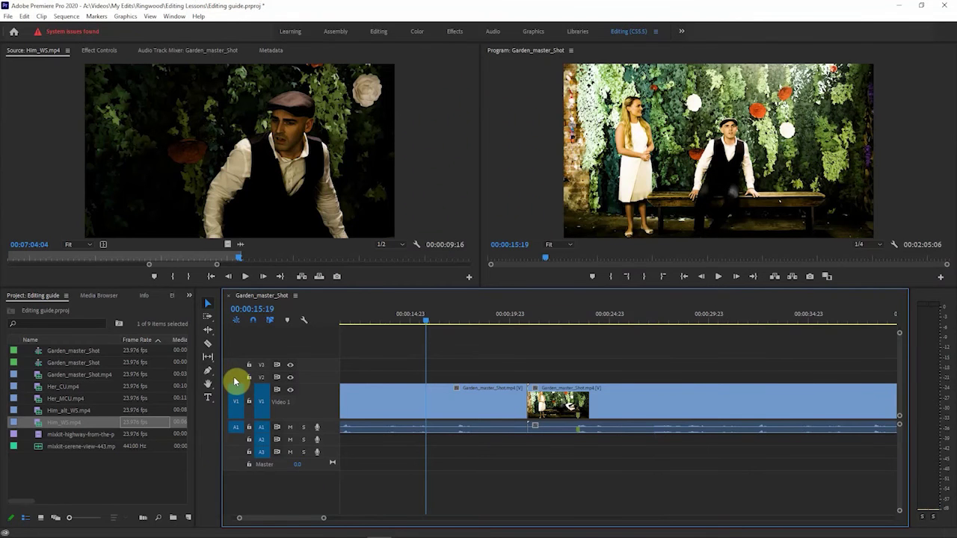
{"action": "left_click", "coordinate": [237, 441]}
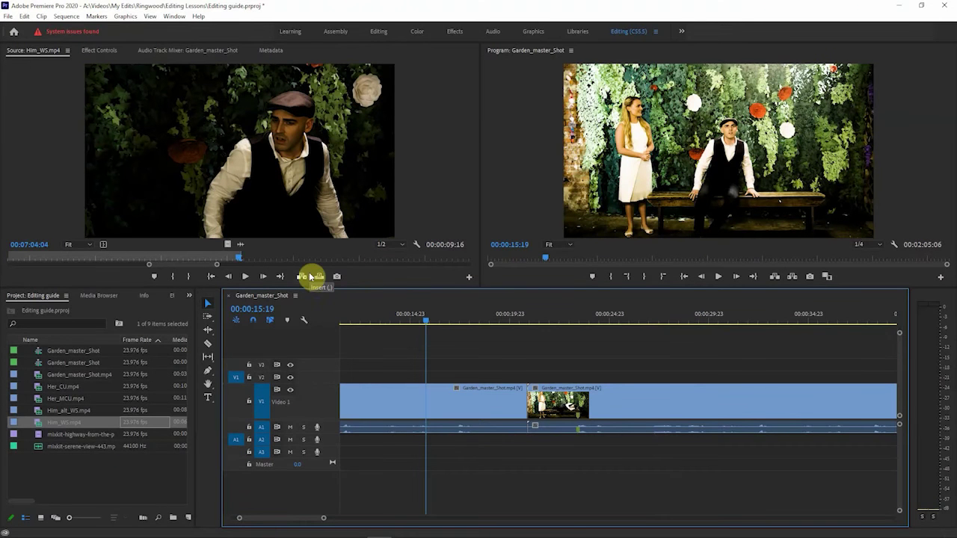
{"action": "left_click", "coordinate": [304, 277]}
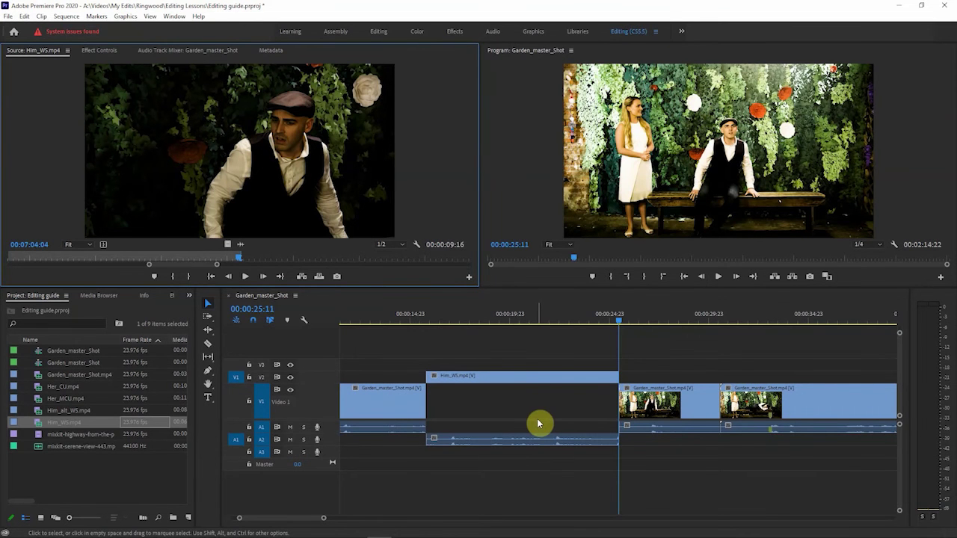
{"action": "left_click_drag", "start_coordinate": [651, 401], "coordinate": [634, 401]}
{"action": "left_click_drag", "start_coordinate": [591, 316], "coordinate": [626, 337]}
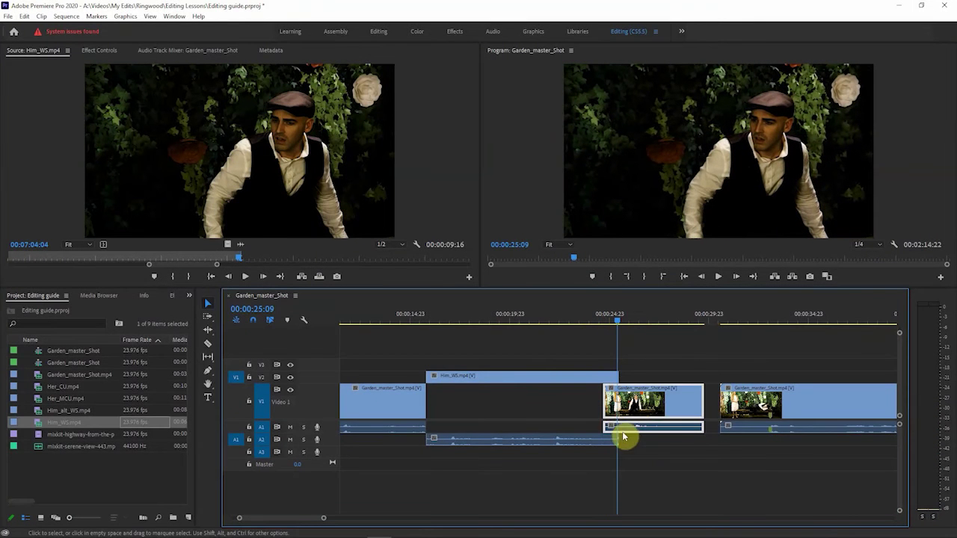
{"action": "left_click_drag", "start_coordinate": [652, 413], "coordinate": [667, 412]}
{"action": "key", "text": "ctrl+z"}
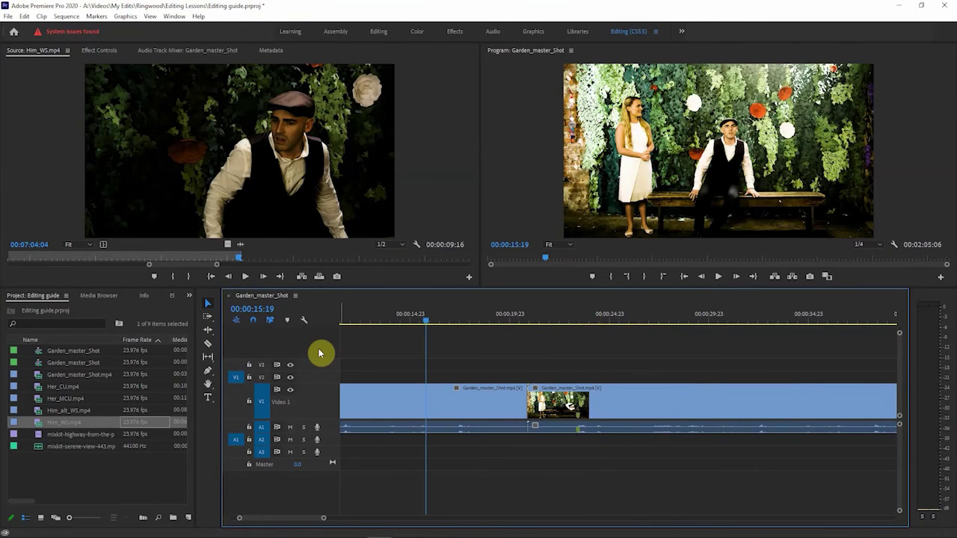
{"action": "left_click", "coordinate": [318, 276]}
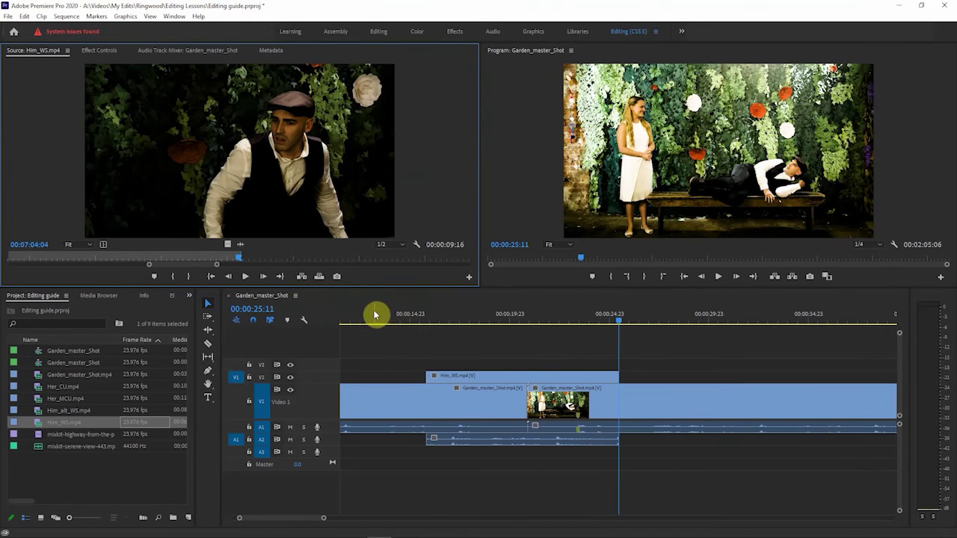
{"action": "left_click_drag", "start_coordinate": [375, 321], "coordinate": [404, 321]}
Step: Slide the Him_WS clip earlier on Video 2 to the playhead
{"action": "scroll", "coordinate": [407, 426], "scroll_direction": "up", "scroll_amount": 3}
{"action": "scroll", "coordinate": [402, 423], "scroll_direction": "up", "scroll_amount": 2}
{"action": "left_click_drag", "start_coordinate": [609, 313], "coordinate": [504, 316]}
{"action": "left_click_drag", "start_coordinate": [707, 378], "coordinate": [565, 377]}
{"action": "left_click", "coordinate": [507, 322]}
{"action": "mouse_move", "coordinate": [507, 322]}
{"action": "left_mouse_down"}
{"action": "mouse_move", "coordinate": [536, 322]}
{"action": "mouse_move", "coordinate": [474, 322]}
{"action": "mouse_move", "coordinate": [568, 318]}
{"action": "mouse_move", "coordinate": [501, 328]}
{"action": "left_mouse_up"}
Step: Zoom in and trim the Him_WS head to snap to the playhead at 00:00:08:05
{"action": "key", "text": "equal"}
{"action": "key", "text": "equal"}
{"action": "key", "text": "equal"}
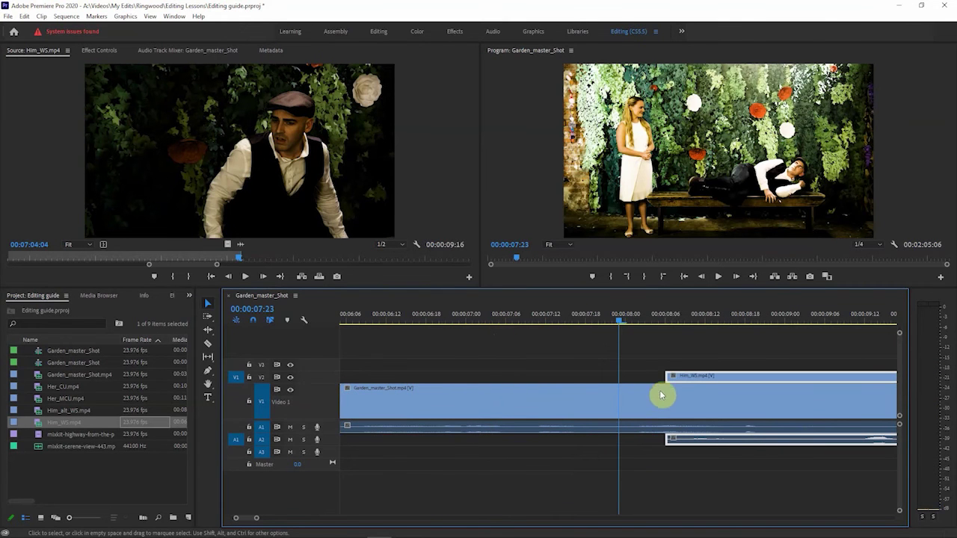
{"action": "left_click_drag", "start_coordinate": [621, 316], "coordinate": [663, 321]}
{"action": "mouse_move", "coordinate": [670, 373]}
{"action": "left_mouse_down"}
{"action": "mouse_move", "coordinate": [590, 373]}
{"action": "mouse_move", "coordinate": [756, 380]}
{"action": "mouse_move", "coordinate": [660, 382]}
{"action": "left_mouse_up"}
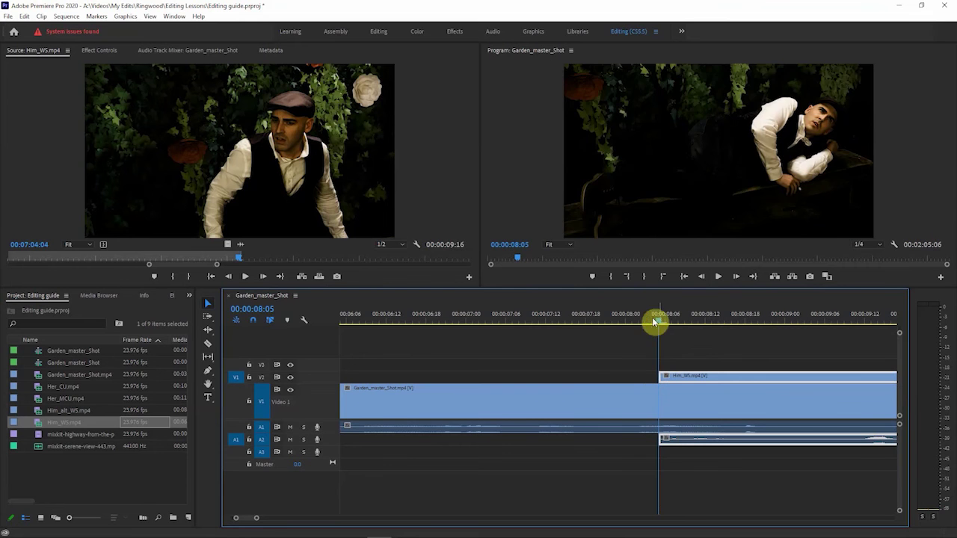
{"action": "left_click", "coordinate": [613, 320]}
{"action": "left_click_drag", "start_coordinate": [624, 328], "coordinate": [758, 332]}
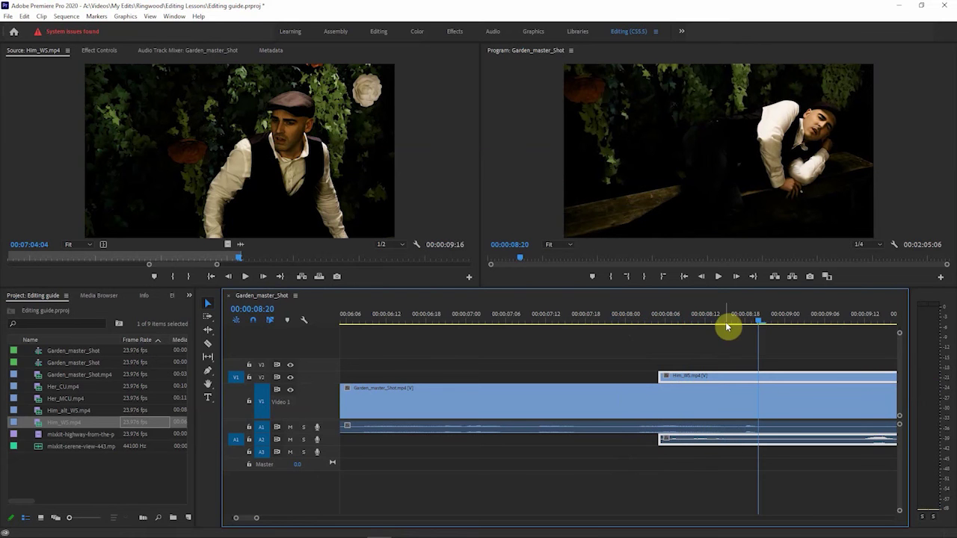
{"action": "mouse_move", "coordinate": [722, 323]}
{"action": "left_mouse_down"}
{"action": "mouse_move", "coordinate": [636, 324]}
{"action": "mouse_move", "coordinate": [712, 325]}
{"action": "left_mouse_up"}
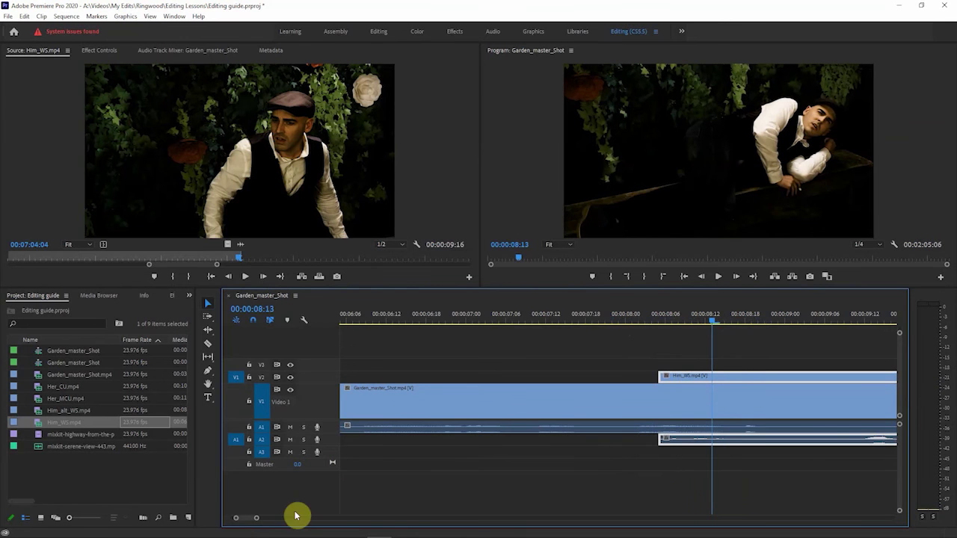
{"action": "left_click_drag", "start_coordinate": [255, 521], "coordinate": [315, 518]}
{"action": "scroll", "coordinate": [593, 425], "scroll_direction": "right", "scroll_amount": 1}
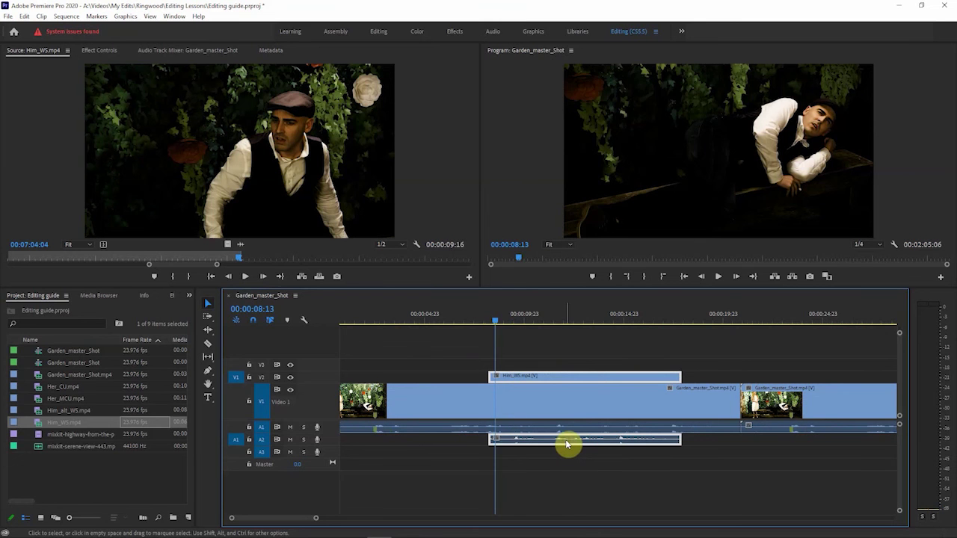
{"action": "left_click_drag", "start_coordinate": [566, 444], "coordinate": [565, 431]}
{"action": "left_click", "coordinate": [478, 319]}
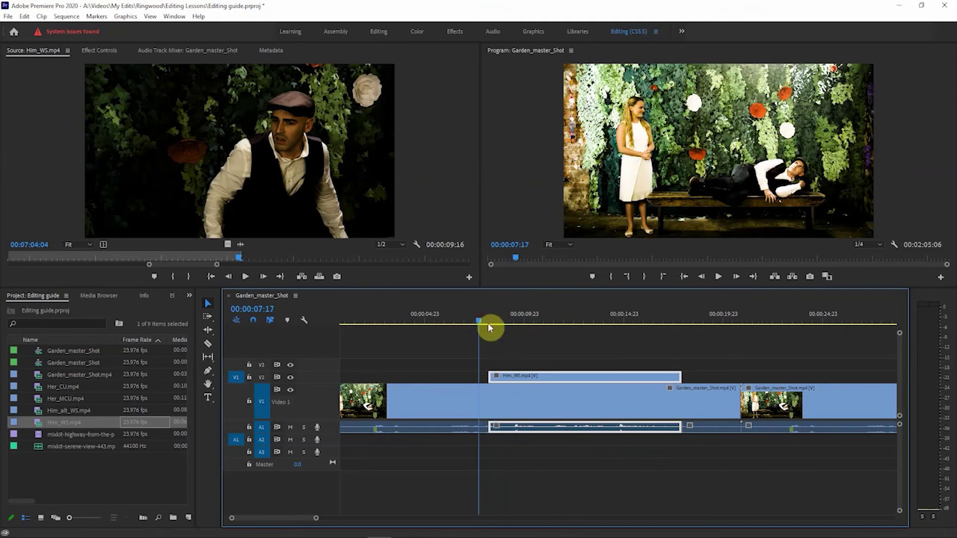
{"action": "left_click", "coordinate": [717, 276]}
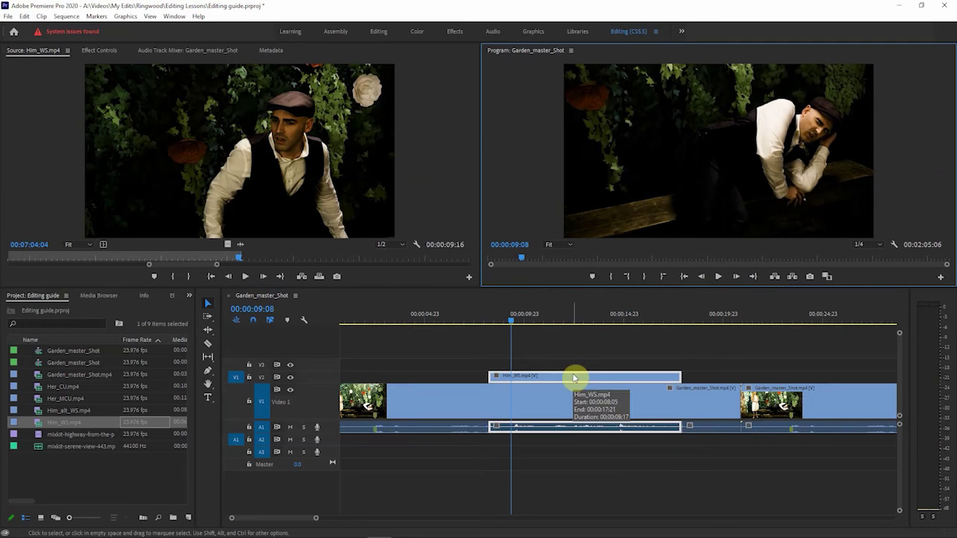
{"action": "left_click", "coordinate": [571, 405]}
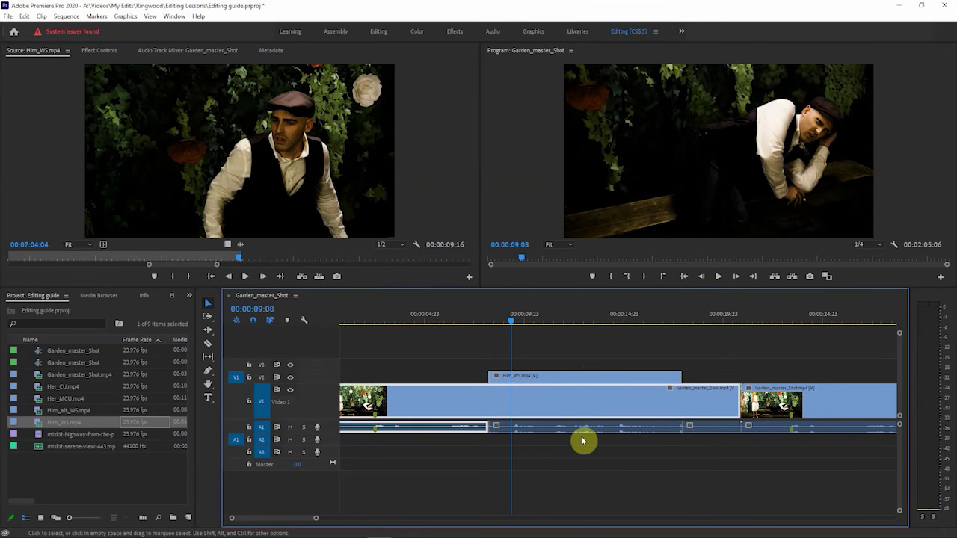
{"action": "left_click", "coordinate": [578, 432]}
{"action": "left_click_drag", "start_coordinate": [578, 433], "coordinate": [577, 434]}
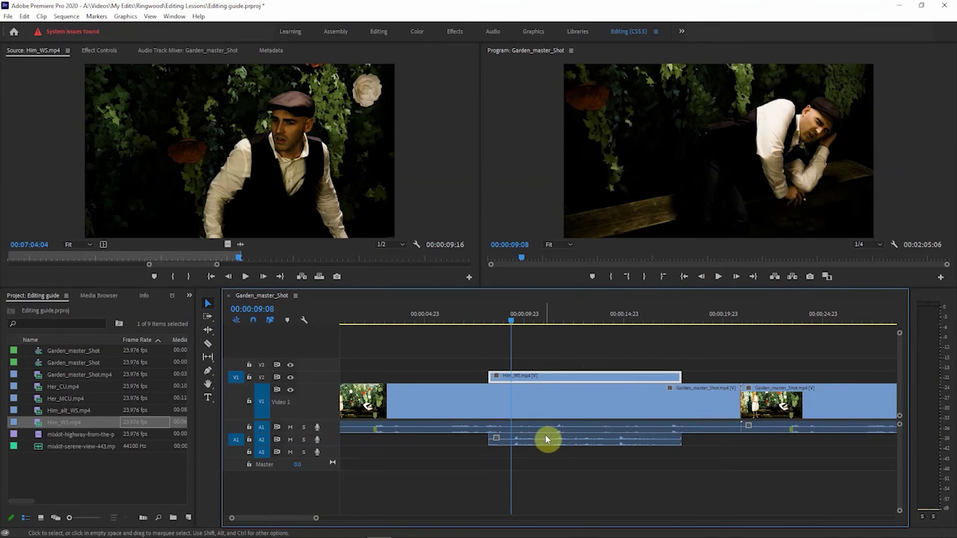
Step: Zoom in, enlarge audio track A1, and play back the cut into Him_WS twice
{"action": "left_click", "coordinate": [489, 324]}
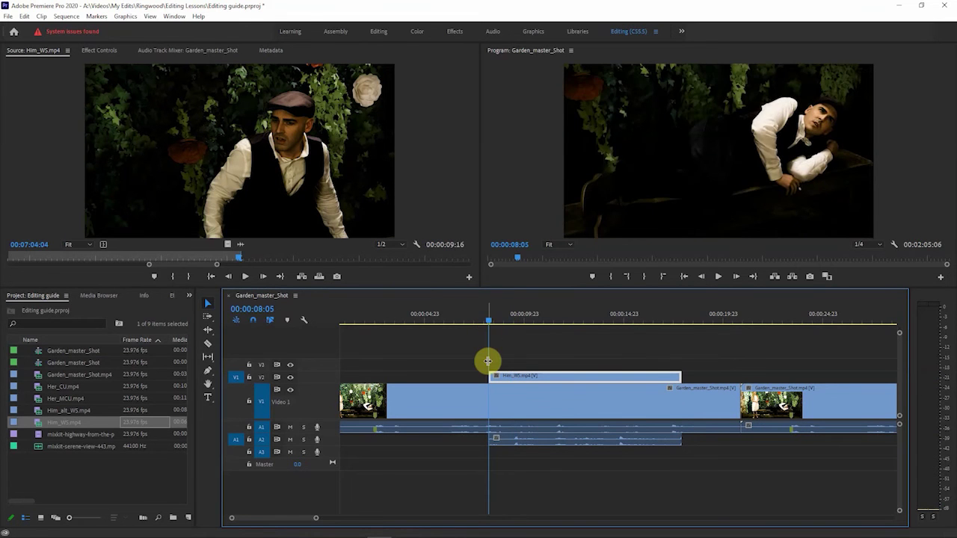
{"action": "key", "text": "="}
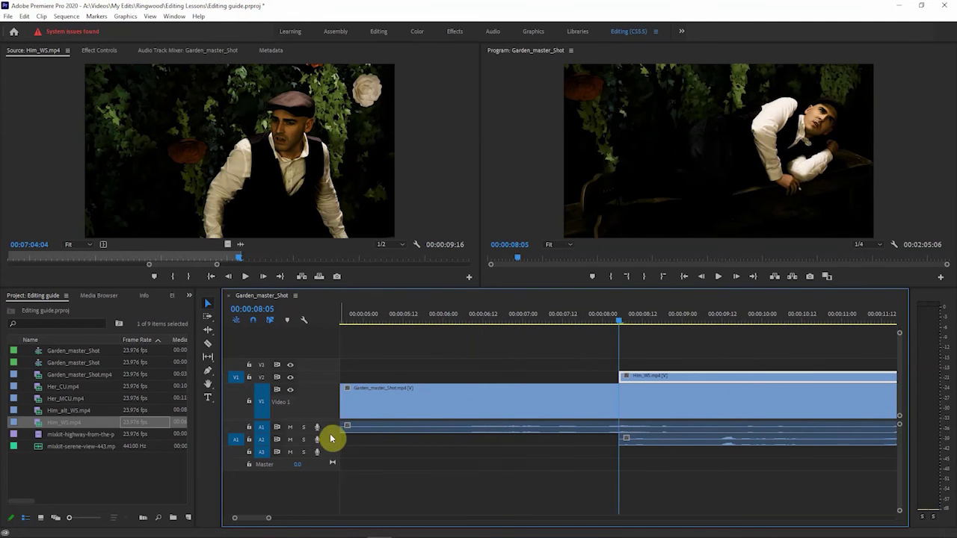
{"action": "left_click_drag", "start_coordinate": [330, 433], "coordinate": [331, 475]}
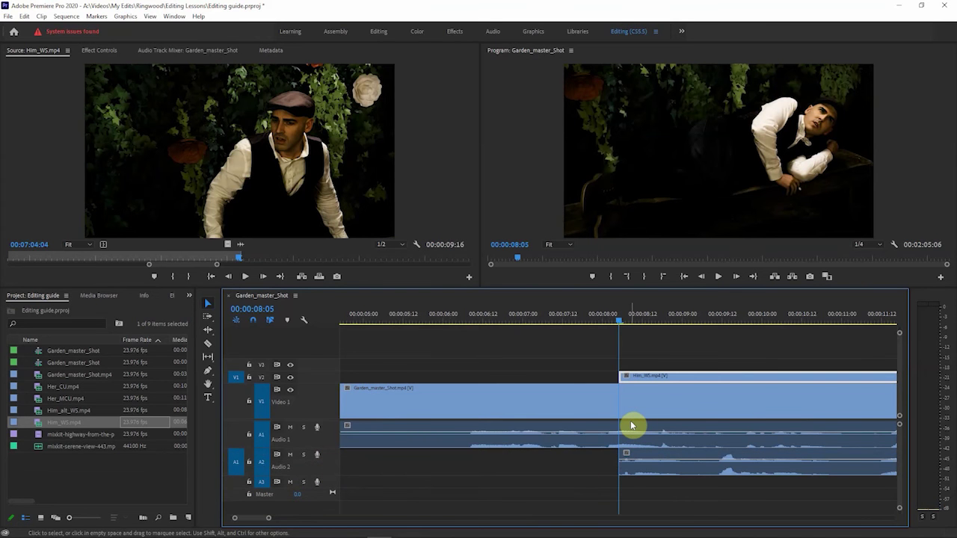
{"action": "scroll", "coordinate": [604, 434], "scroll_direction": "down", "scroll_amount": 4}
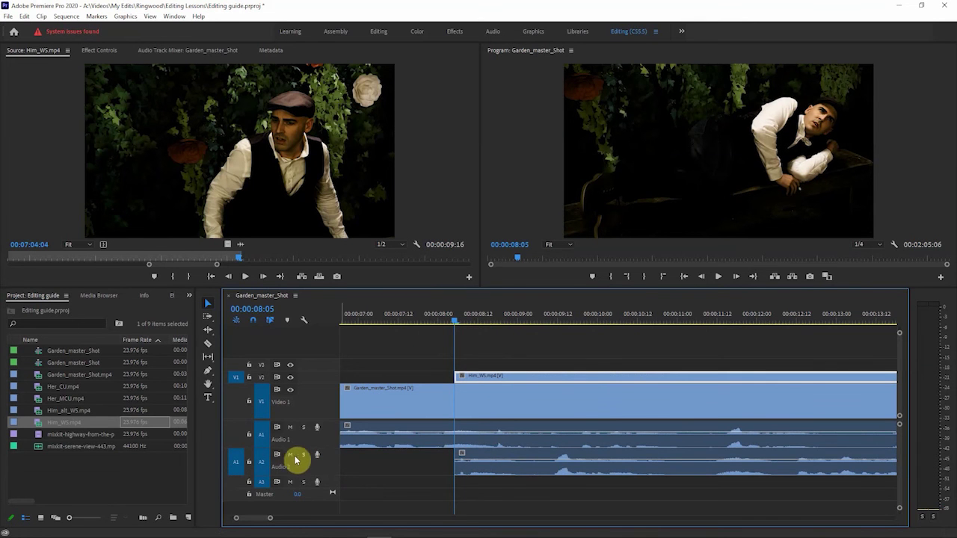
{"action": "left_click", "coordinate": [426, 317]}
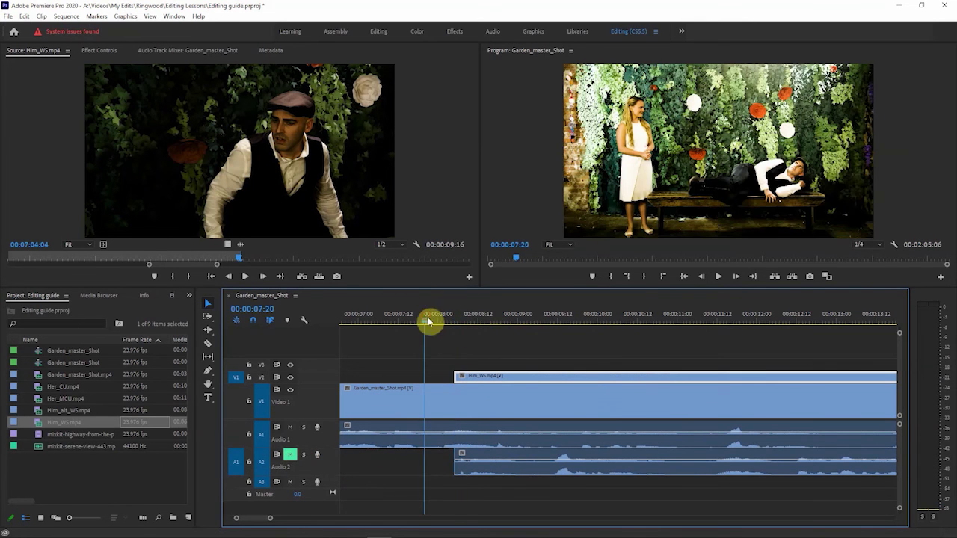
{"action": "left_click", "coordinate": [716, 278]}
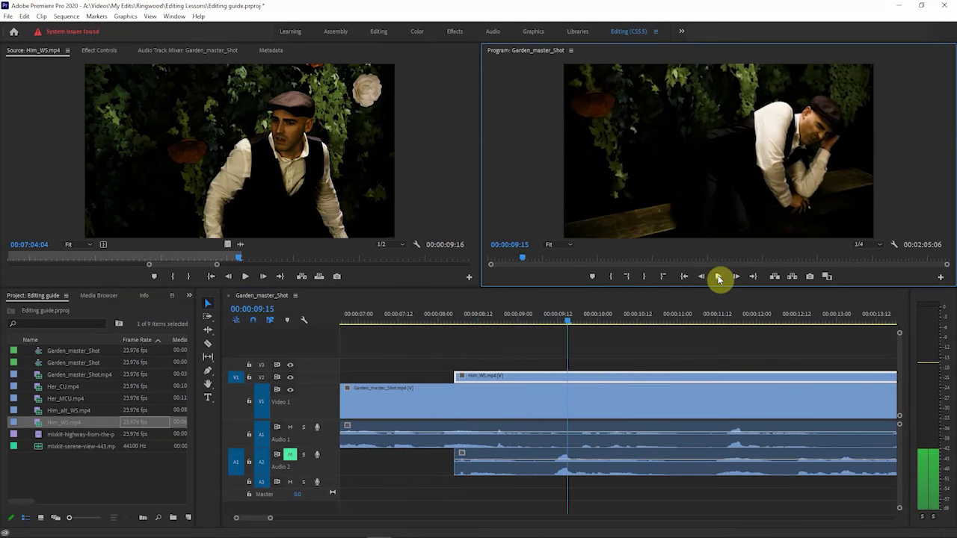
{"action": "left_click", "coordinate": [710, 283]}
{"action": "left_click_drag", "start_coordinate": [438, 320], "coordinate": [526, 320]}
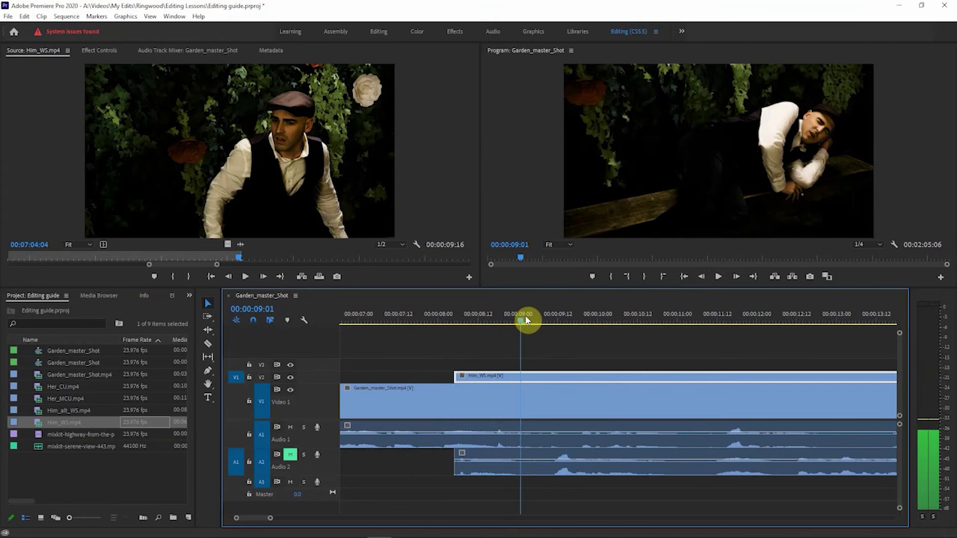
{"action": "left_click", "coordinate": [718, 275]}
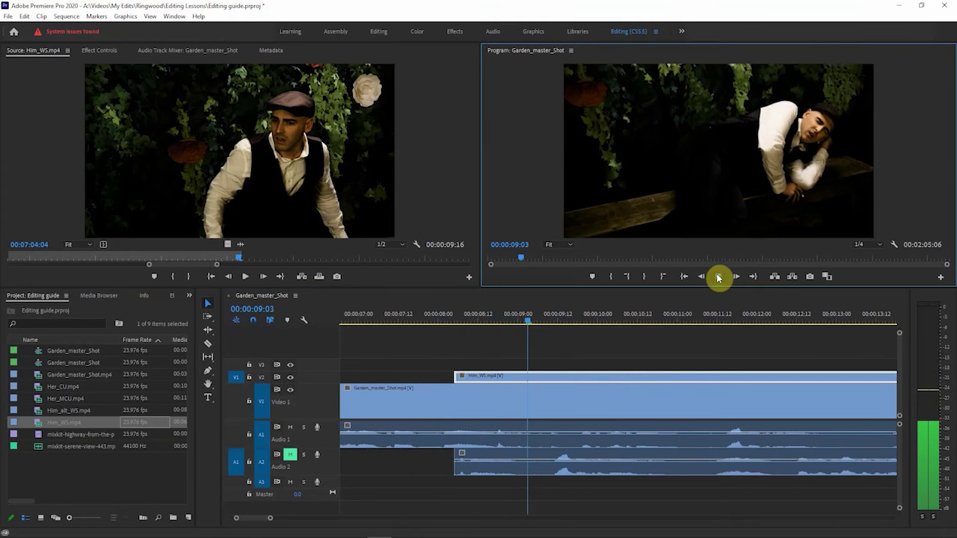
{"action": "left_click", "coordinate": [717, 276]}
Step: Mute track A1 and replay the cut with only the Him_WS audio
{"action": "left_click", "coordinate": [289, 427]}
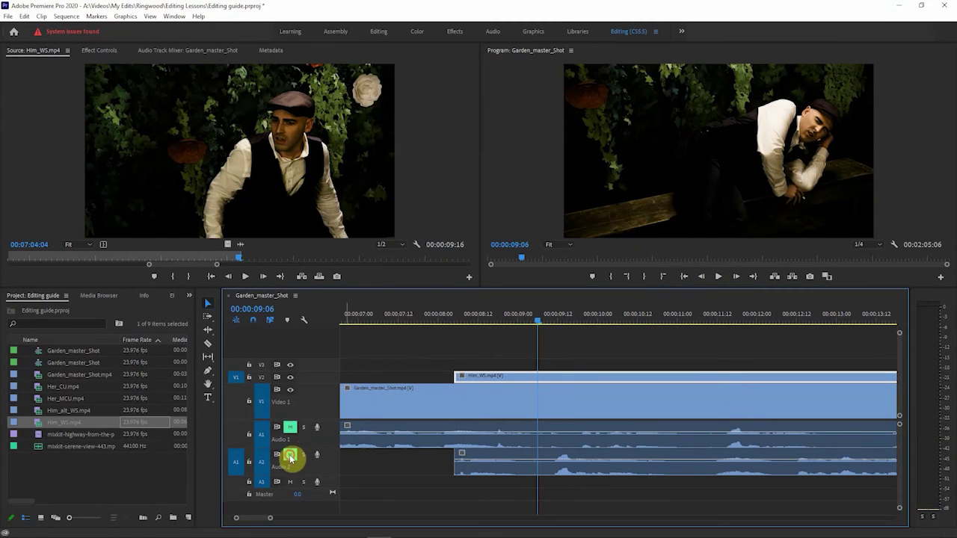
{"action": "left_click", "coordinate": [443, 318]}
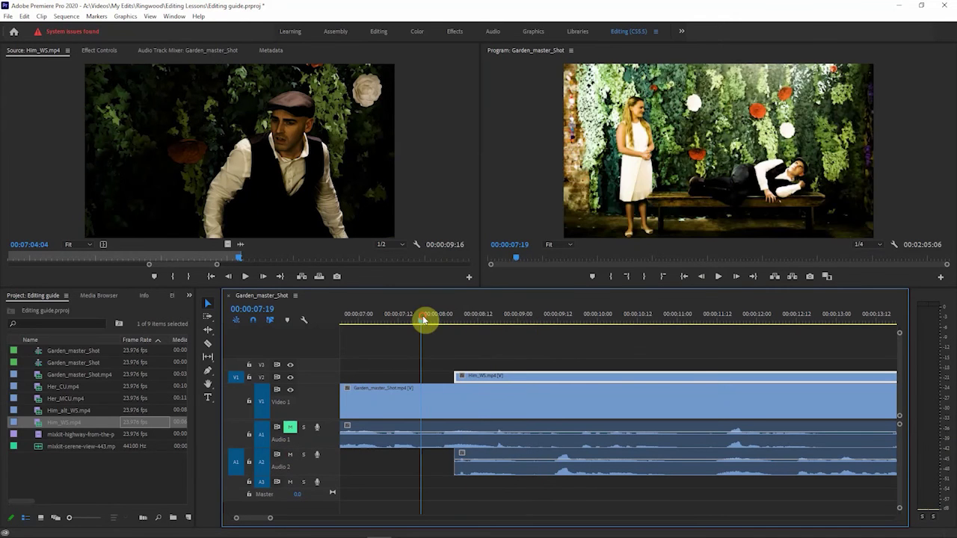
{"action": "left_click", "coordinate": [718, 276]}
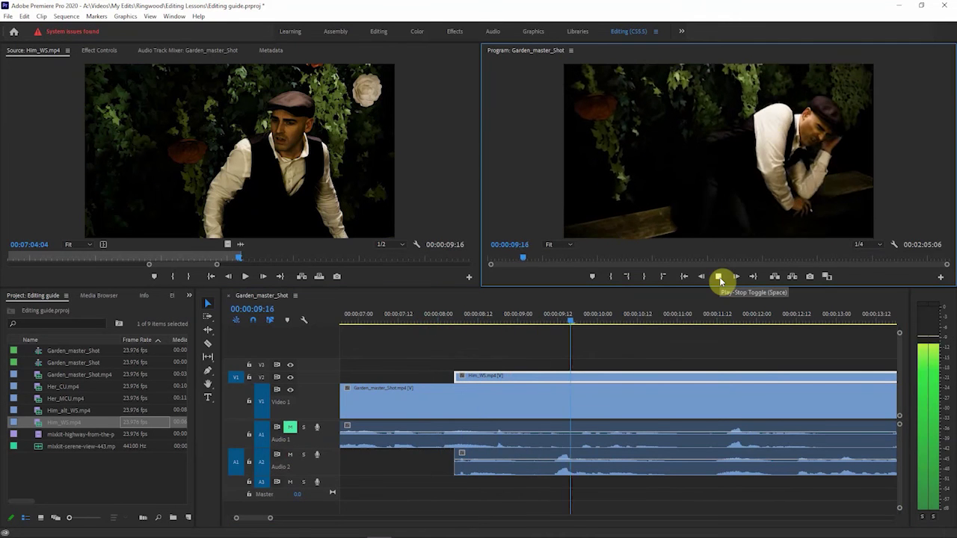
{"action": "left_click", "coordinate": [719, 277]}
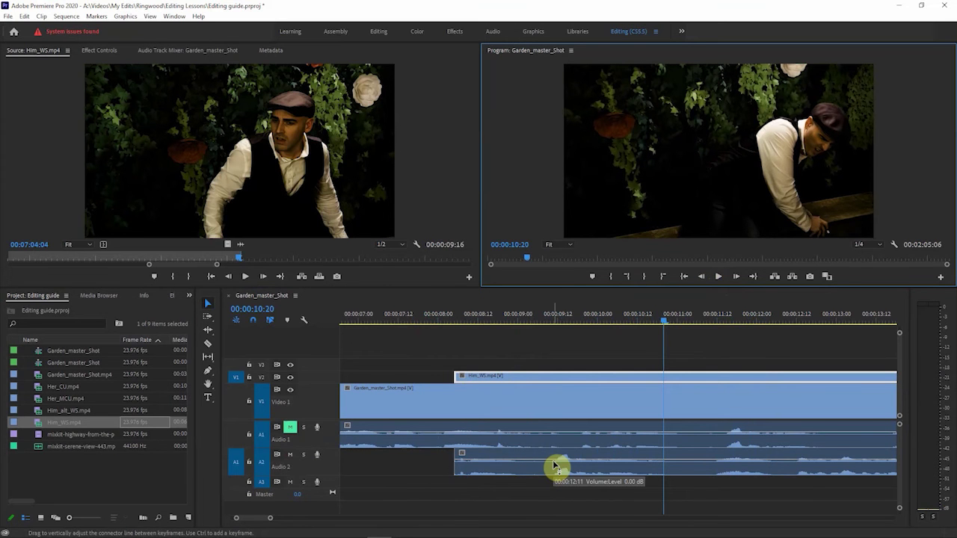
Step: Unlink Him_WS and trim its A2 audio to start about a second later
{"action": "left_click", "coordinate": [461, 320]}
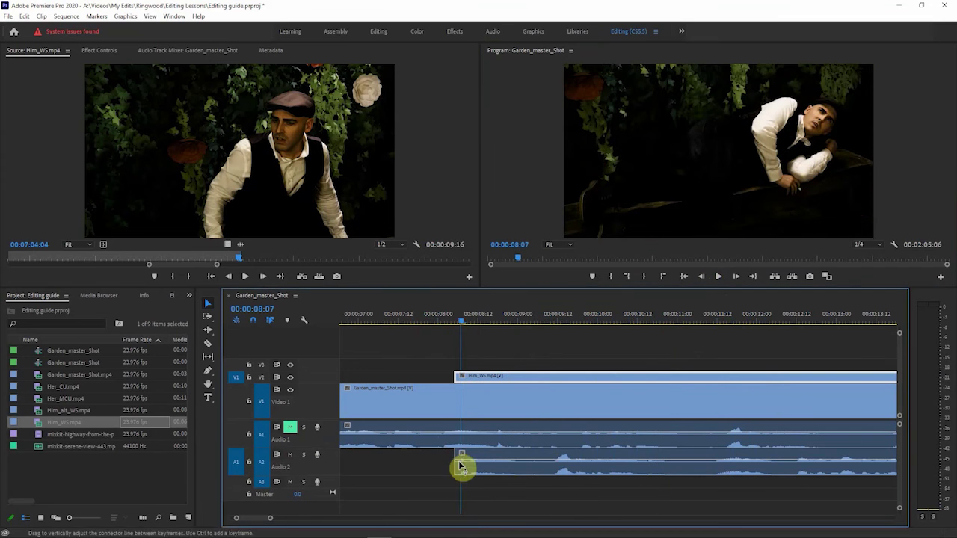
{"action": "left_click_drag", "start_coordinate": [455, 461], "coordinate": [552, 471]}
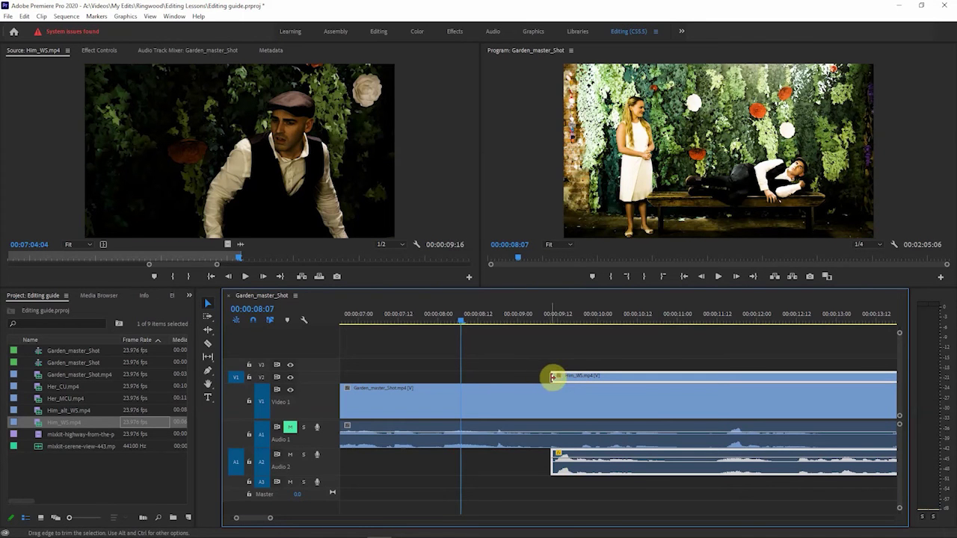
{"action": "key", "text": "ctrl+z"}
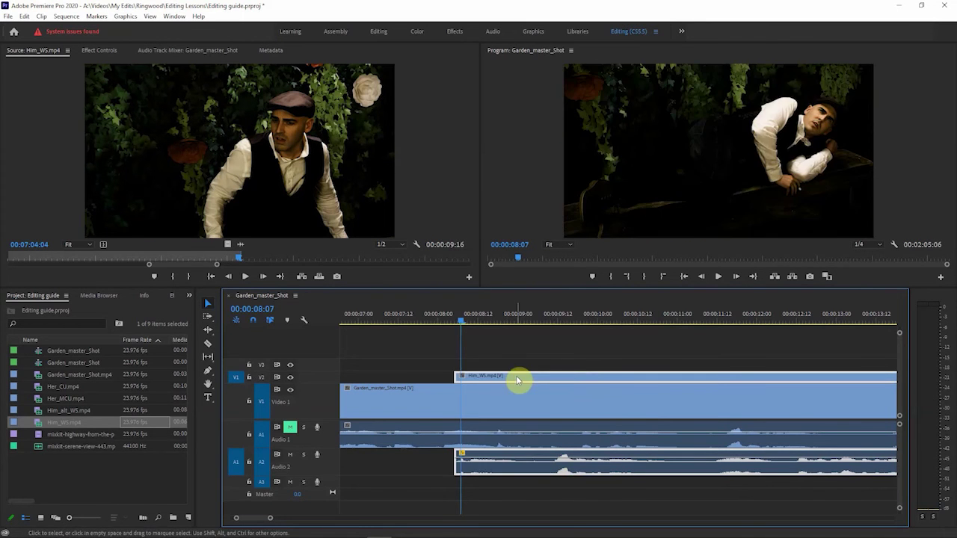
{"action": "right_click", "coordinate": [517, 379]}
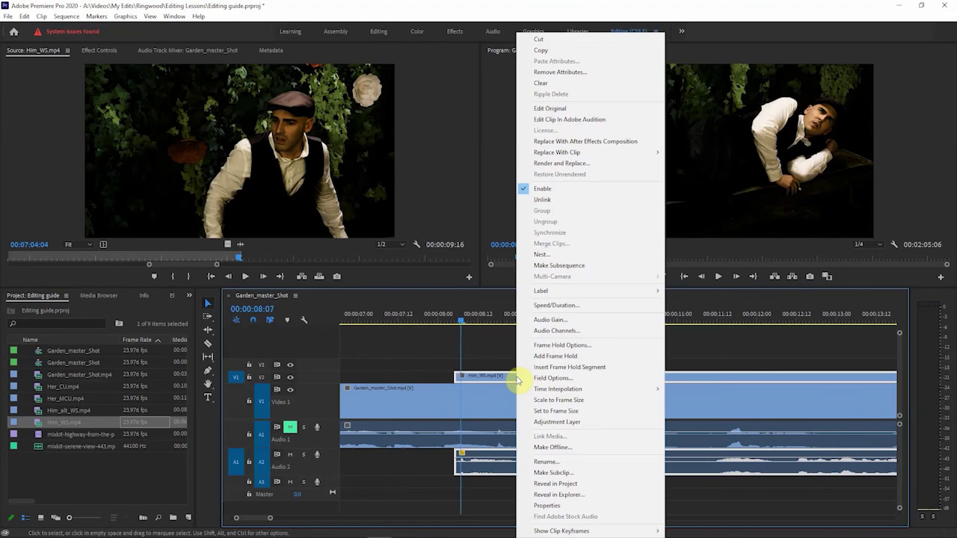
{"action": "left_click", "coordinate": [554, 206]}
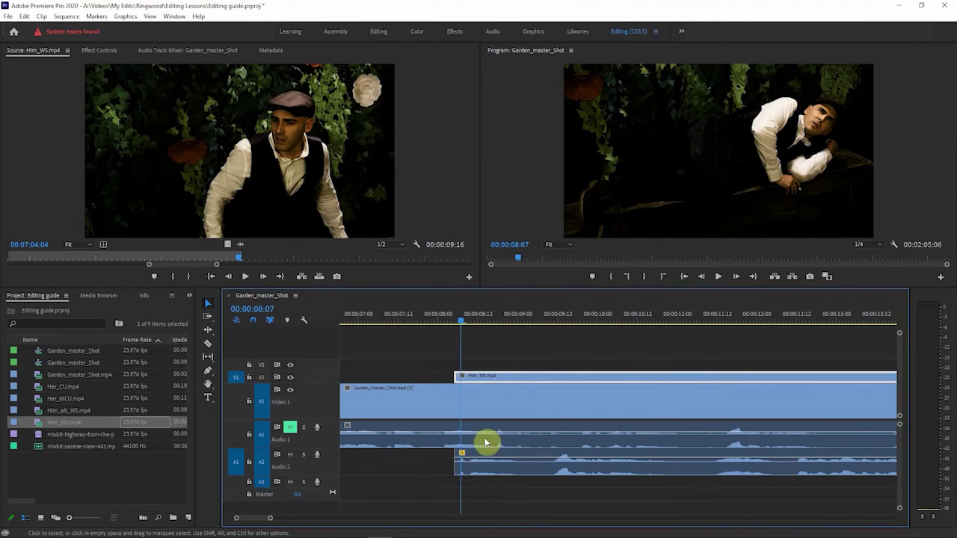
{"action": "left_click_drag", "start_coordinate": [341, 447], "coordinate": [553, 461]}
{"action": "left_click", "coordinate": [514, 469]}
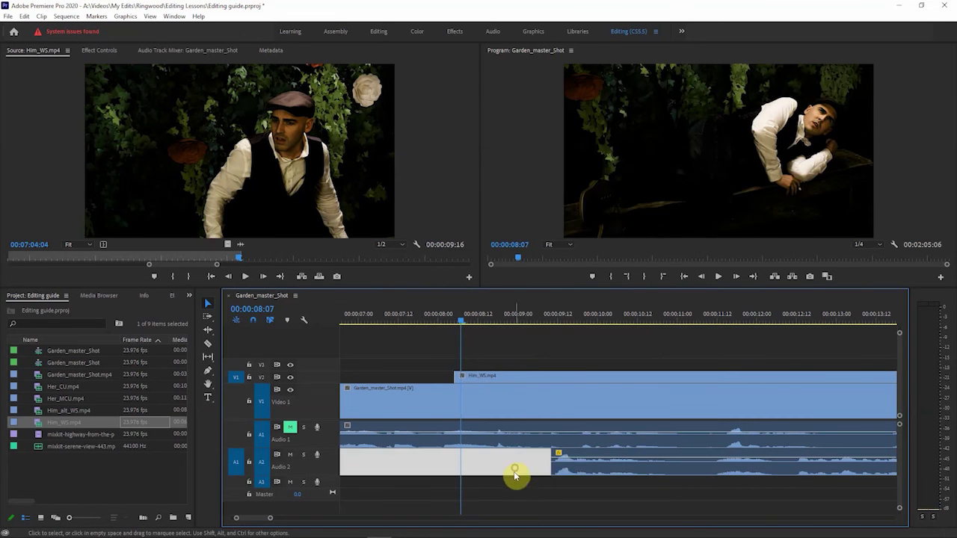
Step: Relink the Him_WS video and audio, then shift the pair six frames later
{"action": "left_click", "coordinate": [521, 378]}
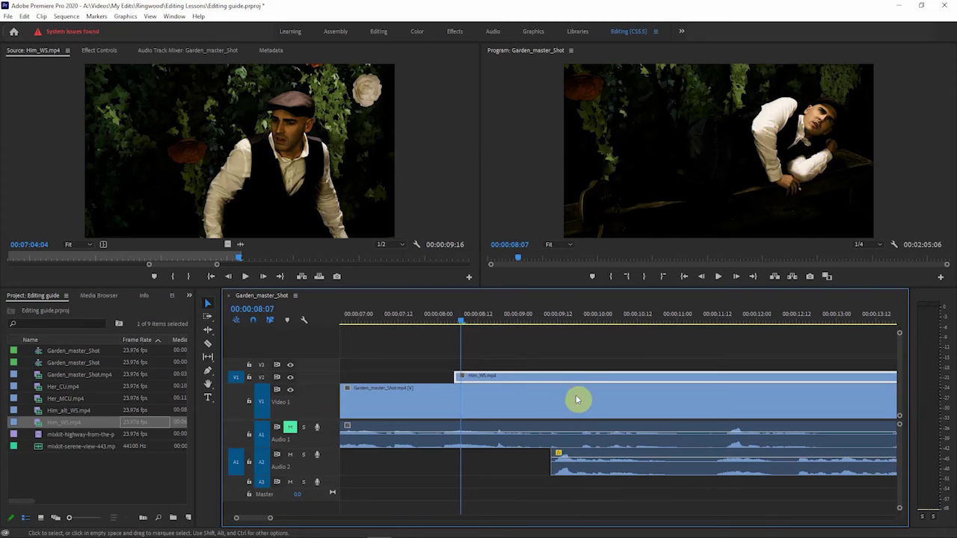
{"action": "left_click_drag", "start_coordinate": [568, 382], "coordinate": [508, 408]}
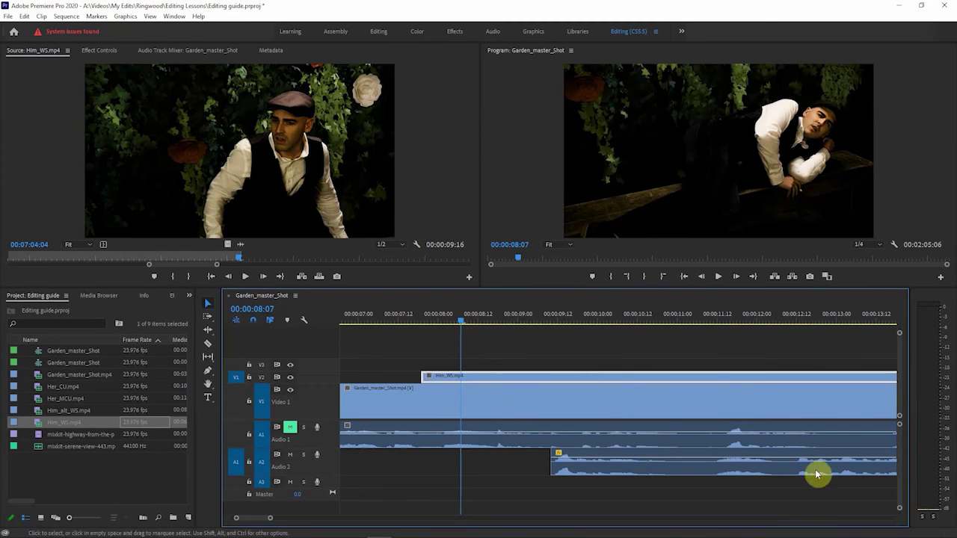
{"action": "key", "text": "ctrl+z"}
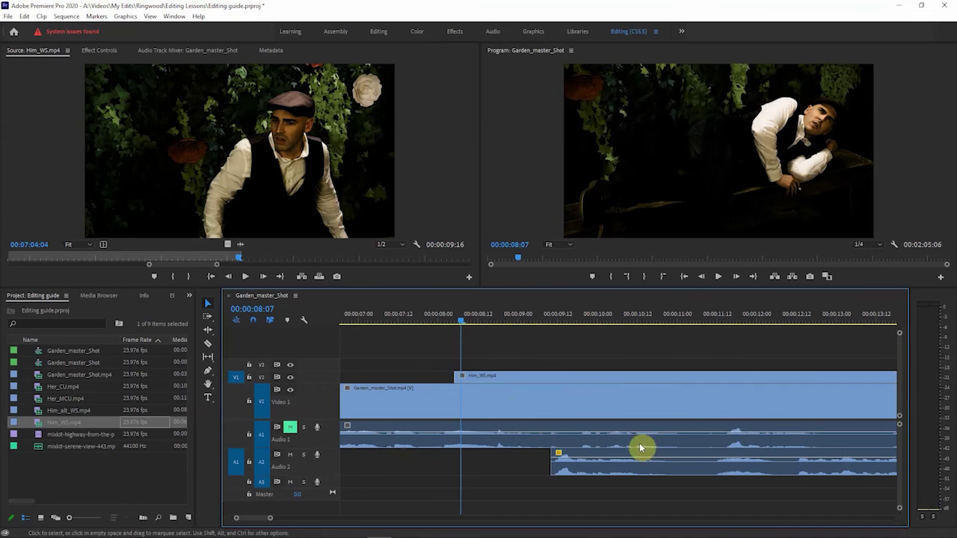
{"action": "left_click", "coordinate": [564, 380]}
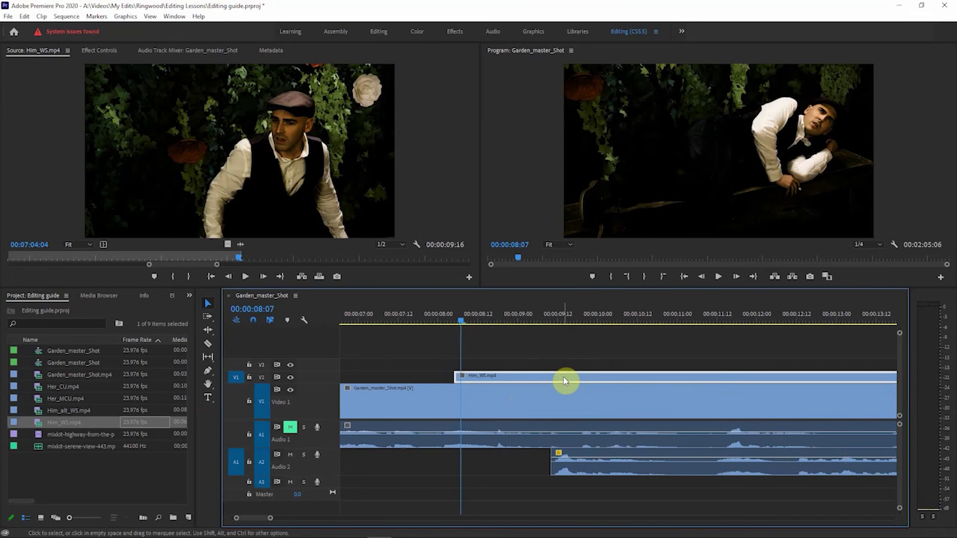
{"action": "left_click", "coordinate": [614, 461], "text": "shift"}
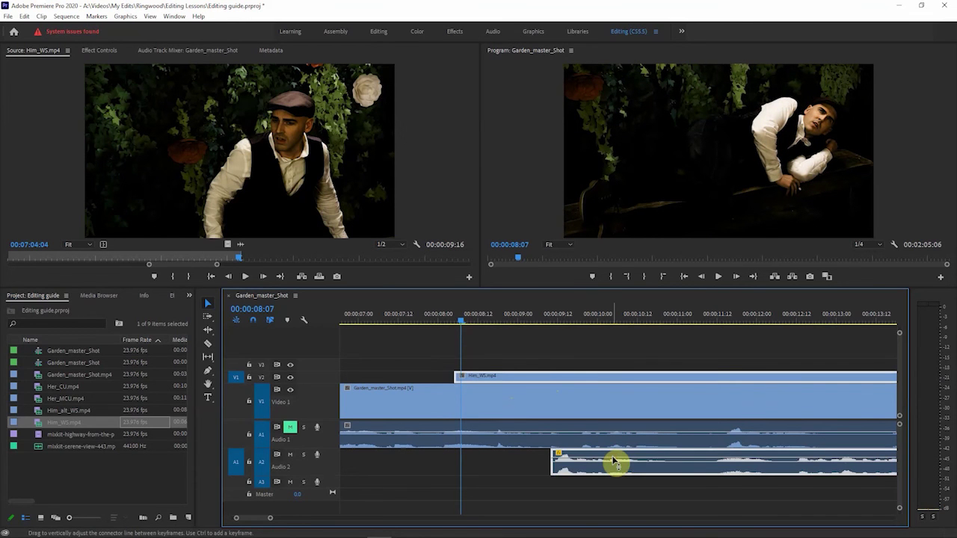
{"action": "right_click", "coordinate": [615, 462]}
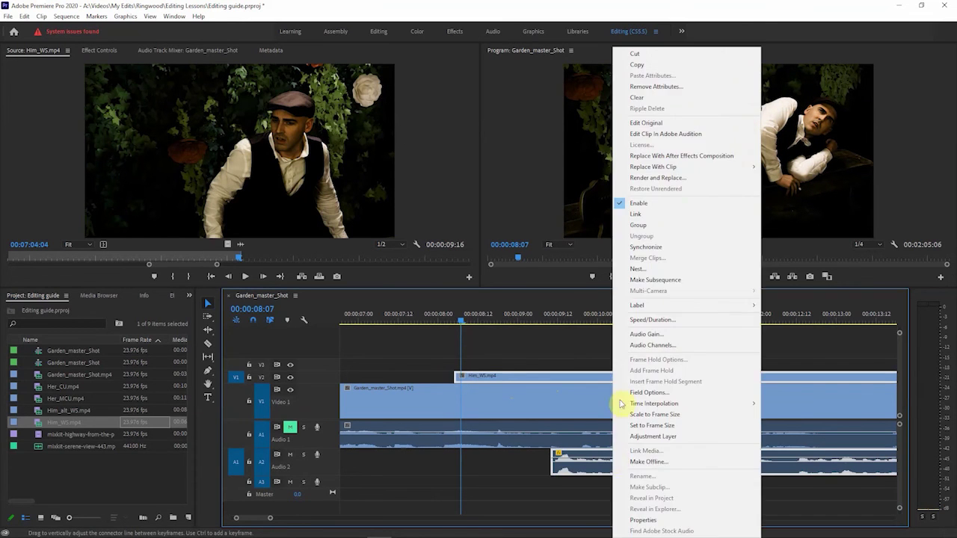
{"action": "left_click", "coordinate": [654, 216]}
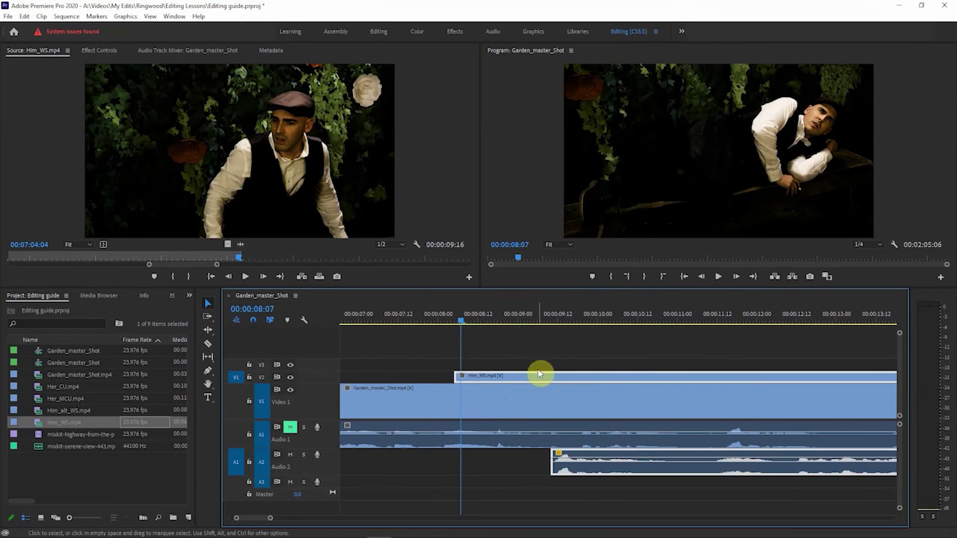
{"action": "left_click_drag", "start_coordinate": [484, 379], "coordinate": [538, 381]}
Step: Unmute Audio 1 and replay the cut from about 00:00:08:00, ending at 00:00:09:13
{"action": "left_click", "coordinate": [431, 320]}
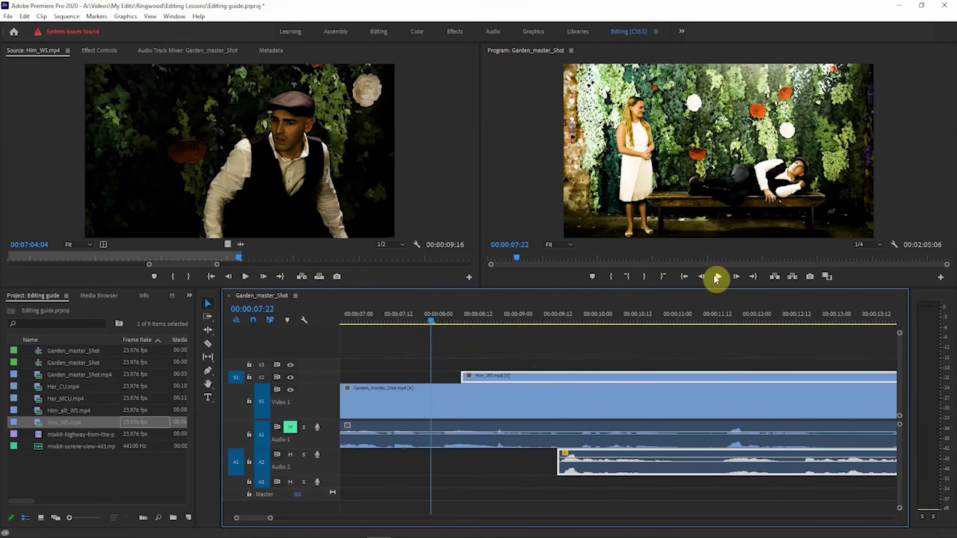
{"action": "left_click", "coordinate": [718, 277]}
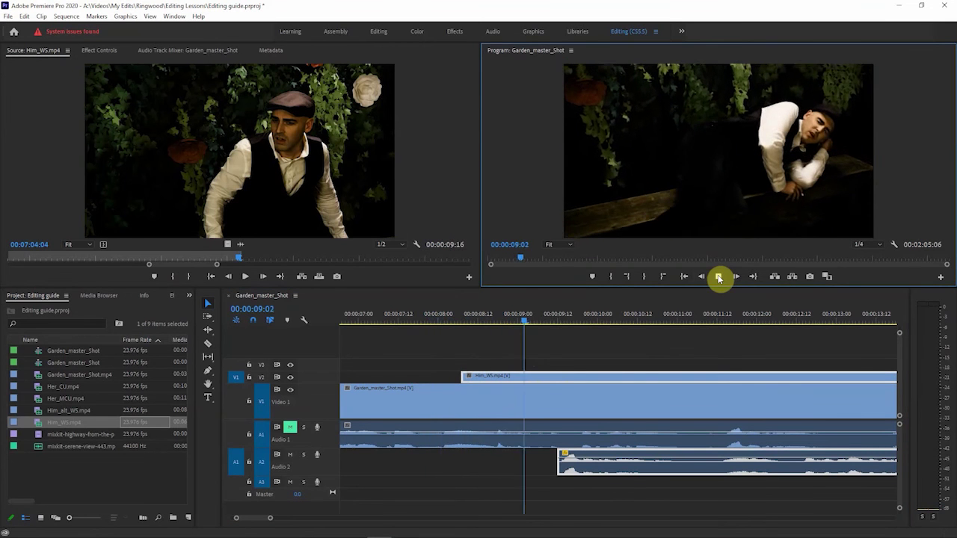
{"action": "left_click", "coordinate": [291, 427]}
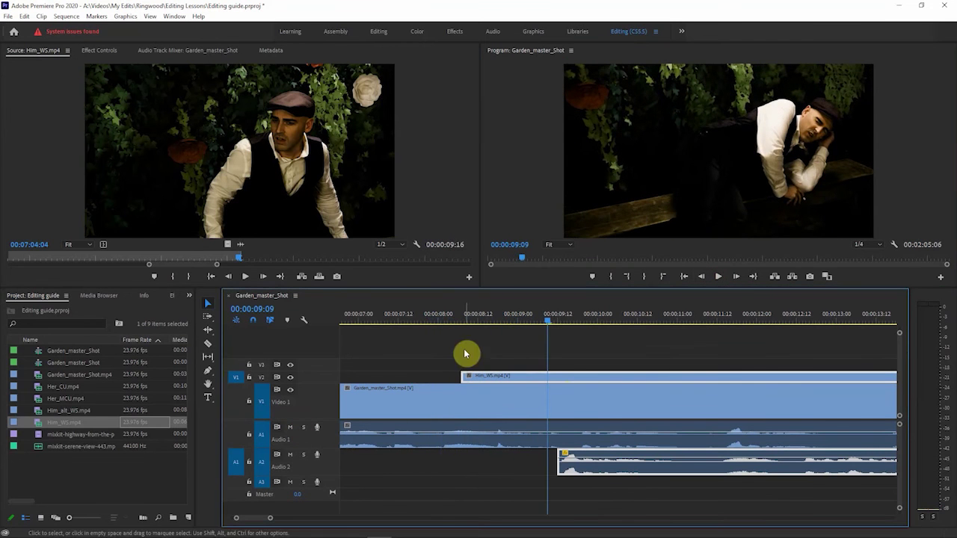
{"action": "left_click", "coordinate": [438, 314]}
{"action": "left_click", "coordinate": [718, 277]}
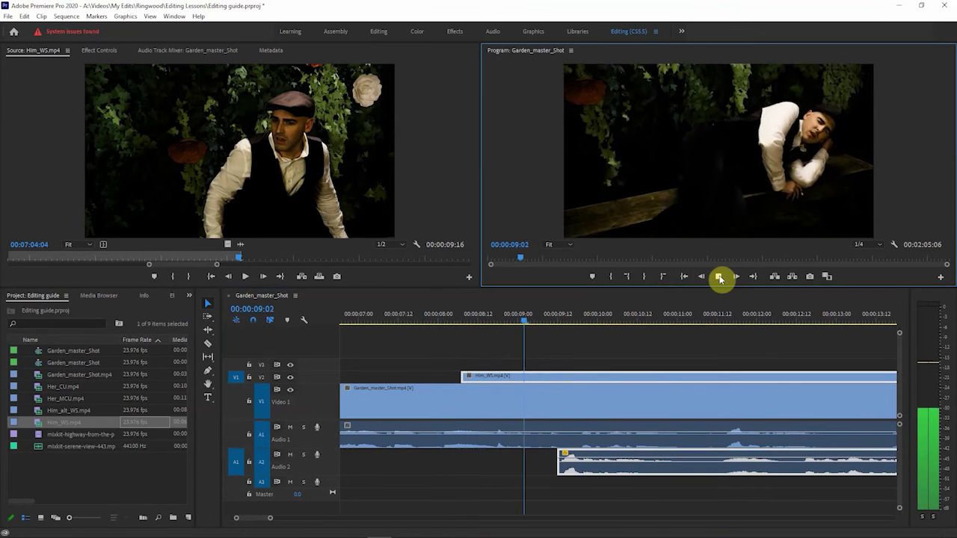
{"action": "left_click", "coordinate": [718, 277]}
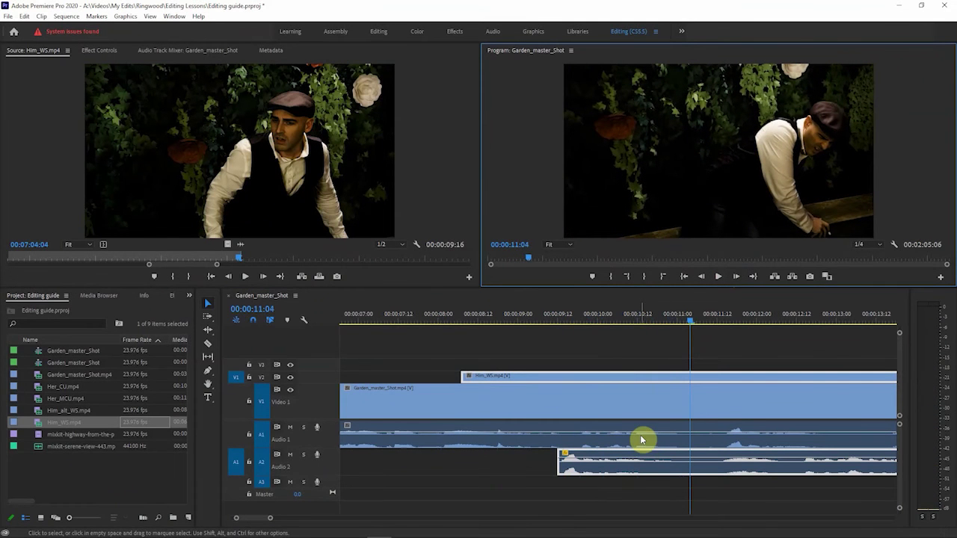
{"action": "left_click", "coordinate": [562, 316]}
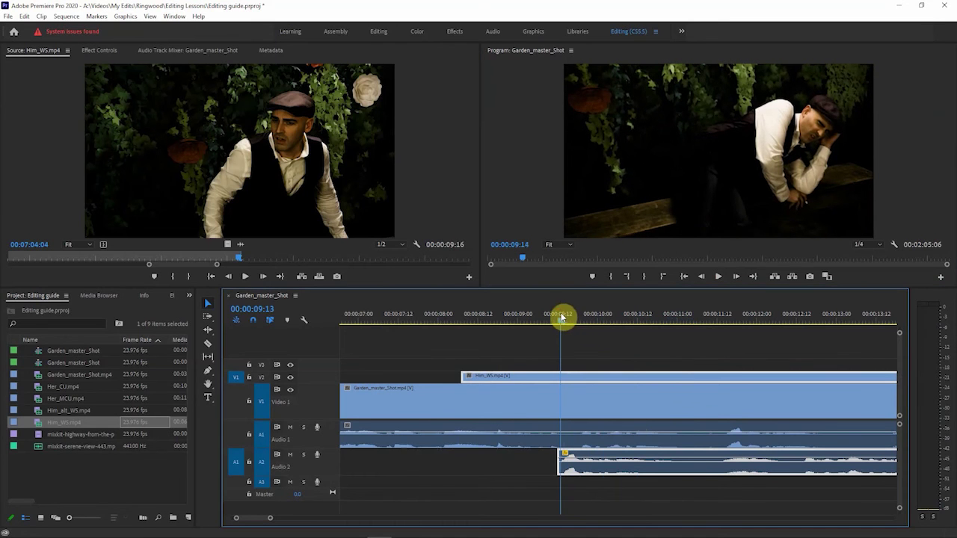
Step: Enable Level keyframing on the master shot audio and fade A1 to silence after 00:00:09:15
{"action": "left_click", "coordinate": [99, 50]}
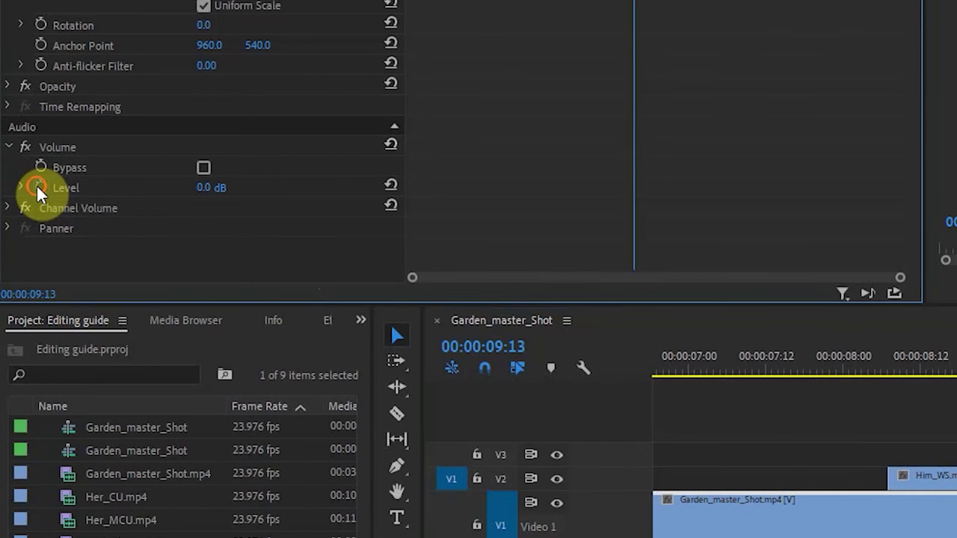
{"action": "left_click", "coordinate": [39, 186]}
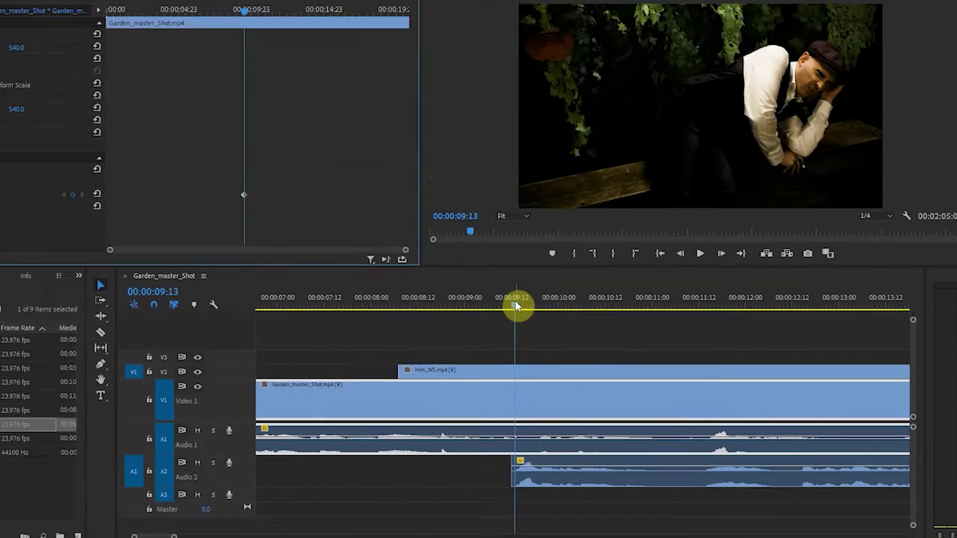
{"action": "left_click", "coordinate": [375, 254]}
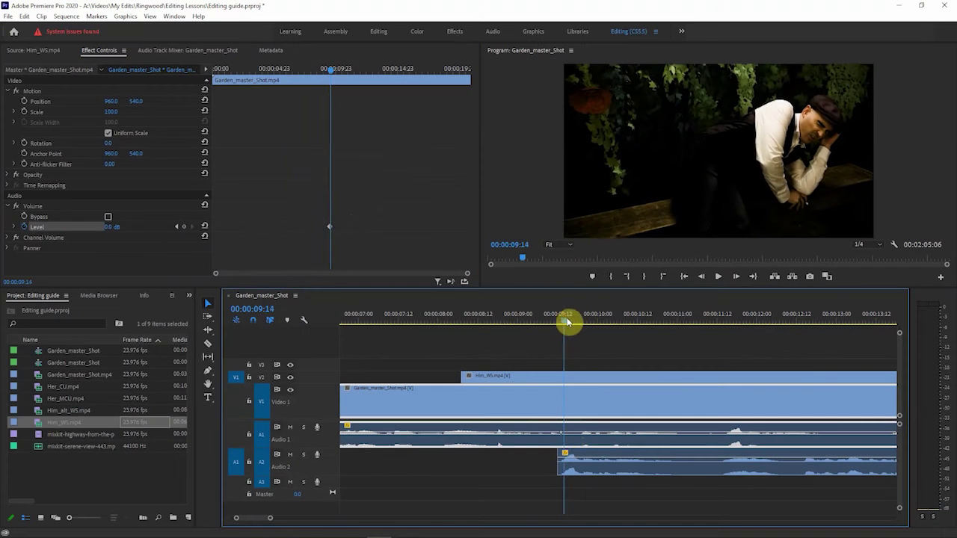
{"action": "left_click", "coordinate": [184, 226]}
{"action": "left_click_drag", "start_coordinate": [600, 432], "coordinate": [604, 448]}
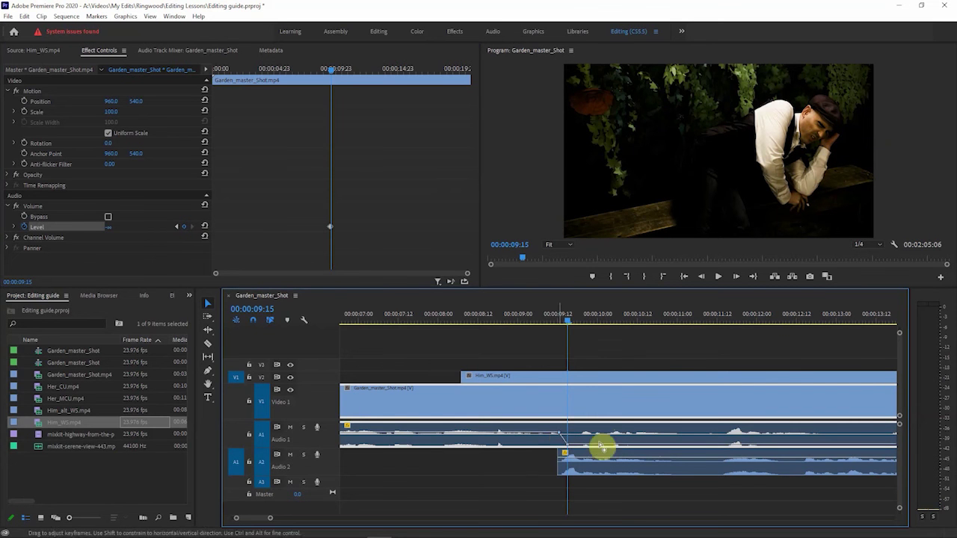
{"action": "left_click", "coordinate": [565, 454], "text": "ctrl"}
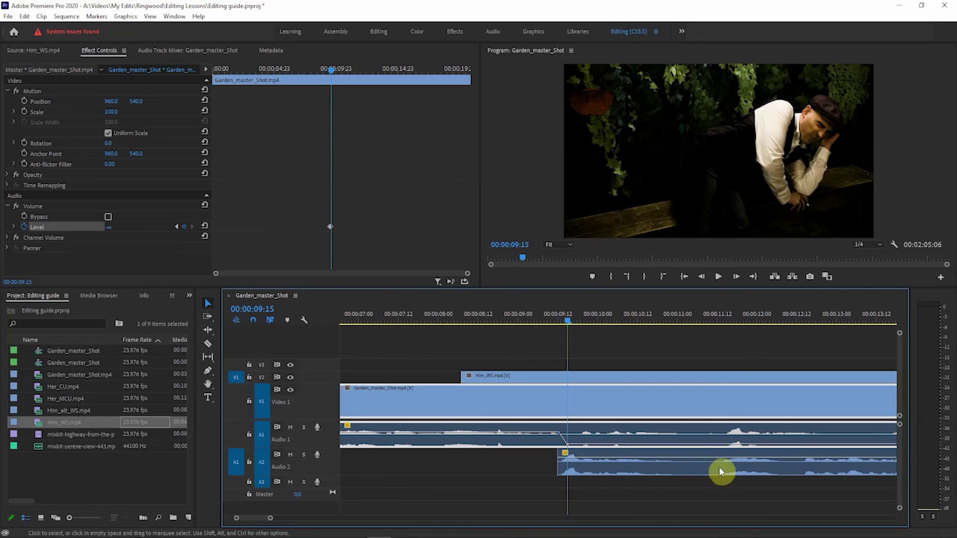
{"action": "scroll", "coordinate": [695, 452], "scroll_direction": "right", "scroll_amount": 3}
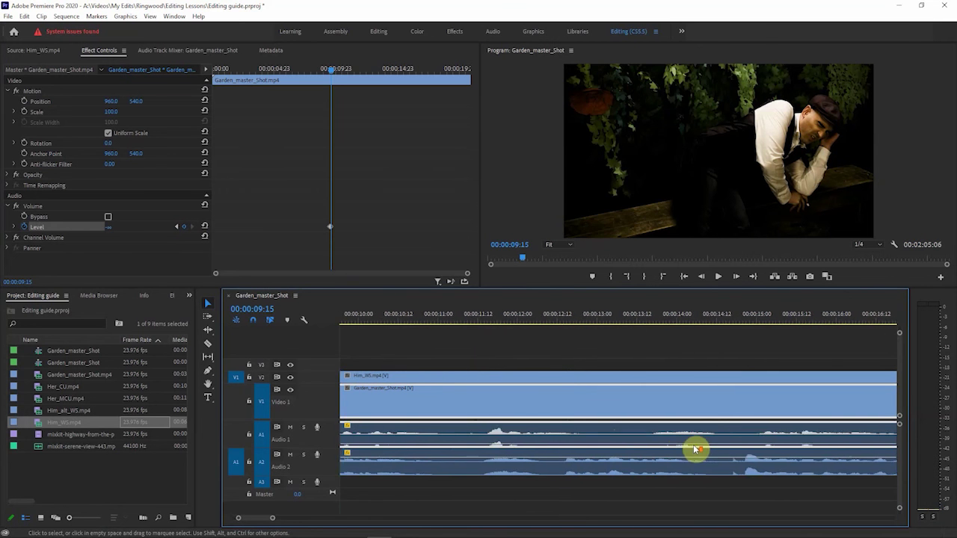
{"action": "scroll", "coordinate": [691, 460], "scroll_direction": "right", "scroll_amount": 5}
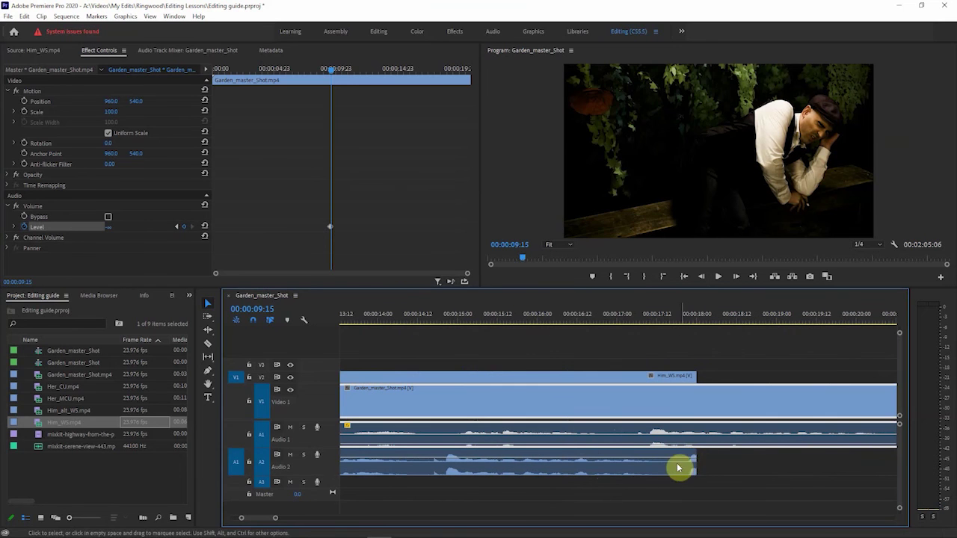
Step: Keyframe A1 at 00:00:17:05 and ramp it back up to about -3.5 dB by 00:00:17:09
{"action": "left_click", "coordinate": [634, 318]}
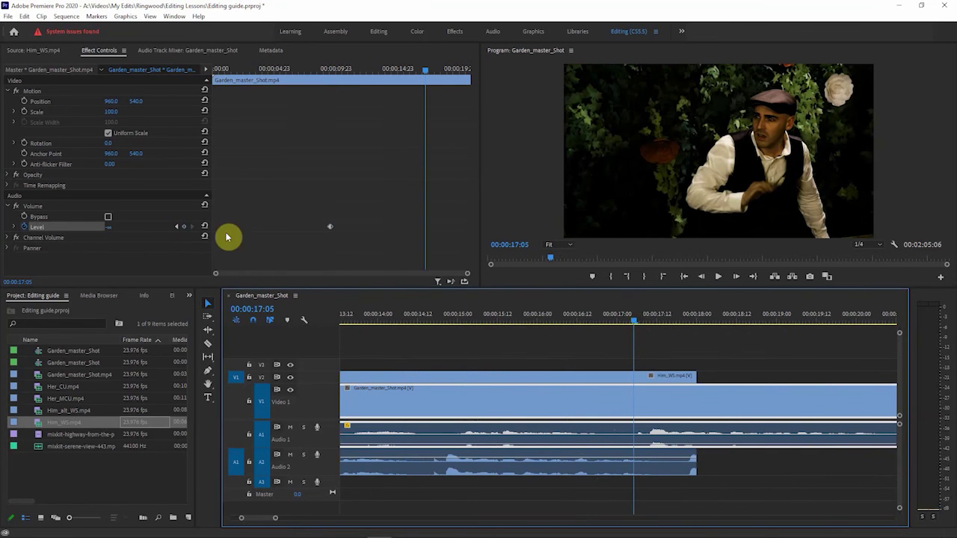
{"action": "left_click", "coordinate": [185, 226]}
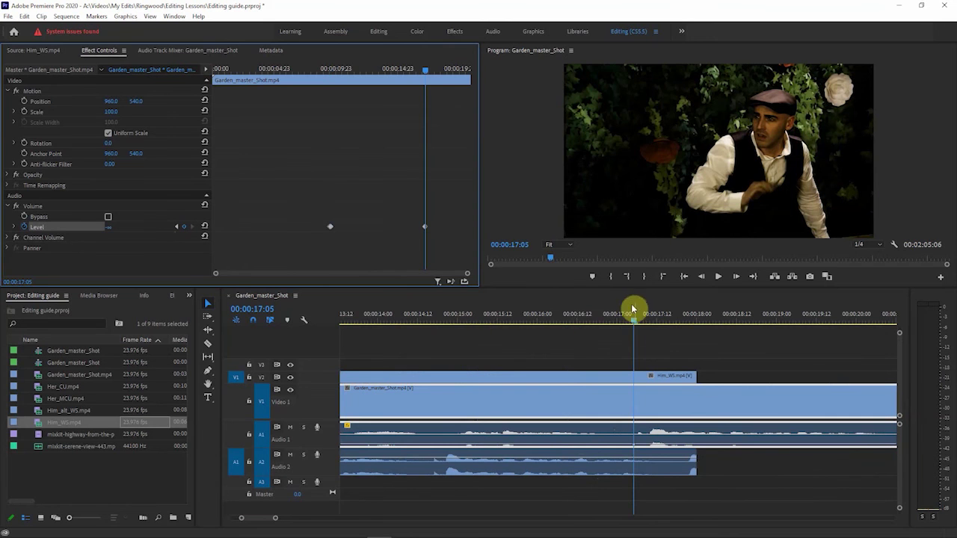
{"action": "left_click_drag", "start_coordinate": [636, 321], "coordinate": [647, 322]}
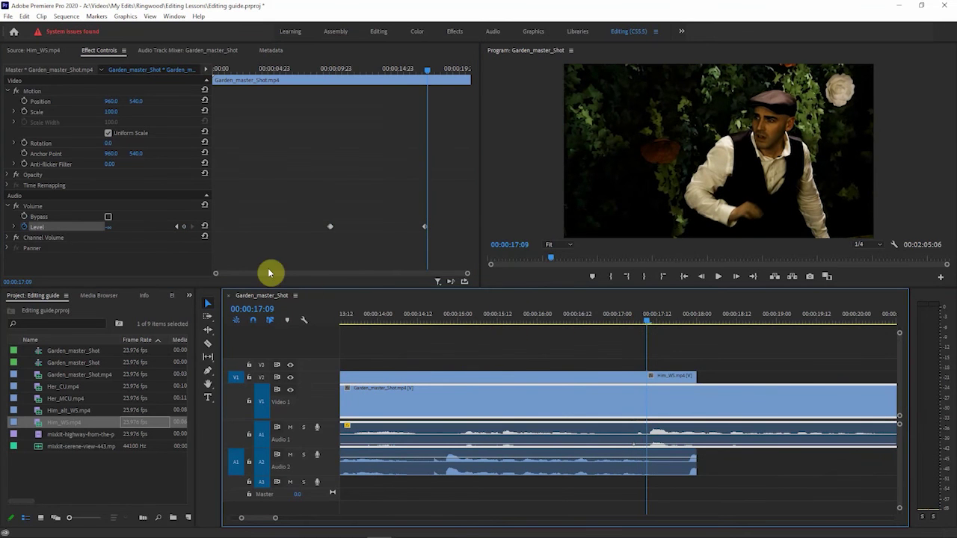
{"action": "left_click_drag", "start_coordinate": [635, 444], "coordinate": [635, 432]}
{"action": "left_click", "coordinate": [688, 439]}
Step: Keyframe Him_WS audio at 00:00:17:11 and 00:00:17:17, dropping the end to -∞ dB, then show Effects
{"action": "left_click", "coordinate": [680, 469]}
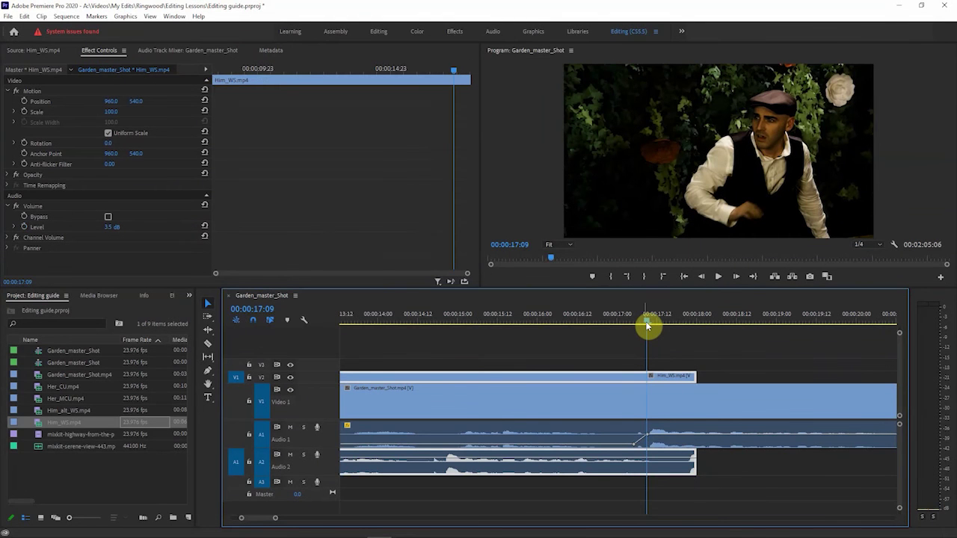
{"action": "left_click_drag", "start_coordinate": [647, 325], "coordinate": [655, 323]}
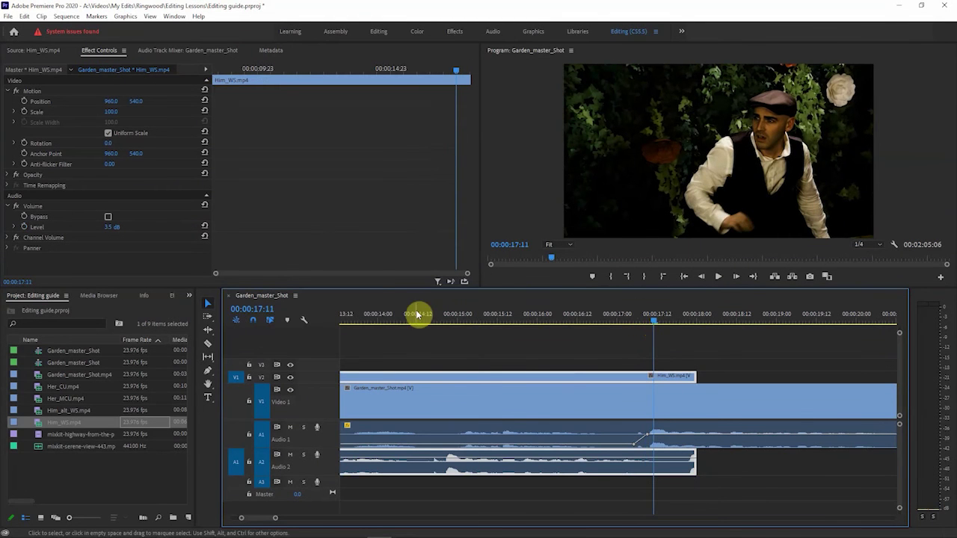
{"action": "left_click", "coordinate": [24, 228]}
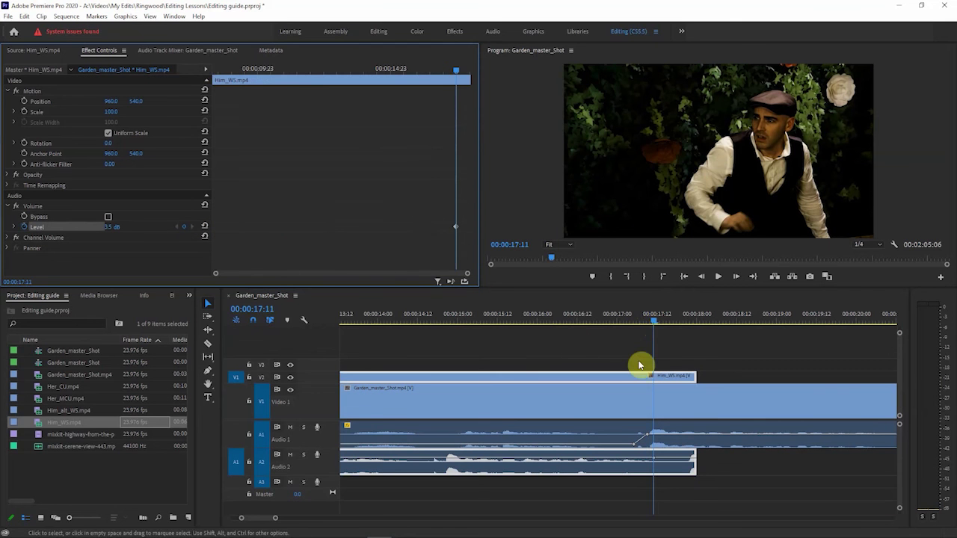
{"action": "left_click", "coordinate": [659, 325]}
{"action": "left_click_drag", "start_coordinate": [658, 324], "coordinate": [672, 327]}
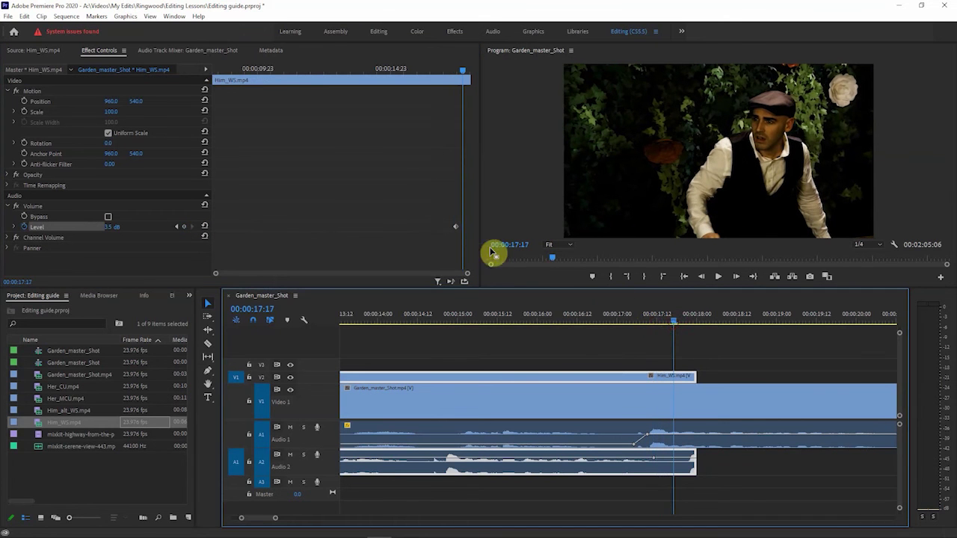
{"action": "left_click", "coordinate": [181, 228]}
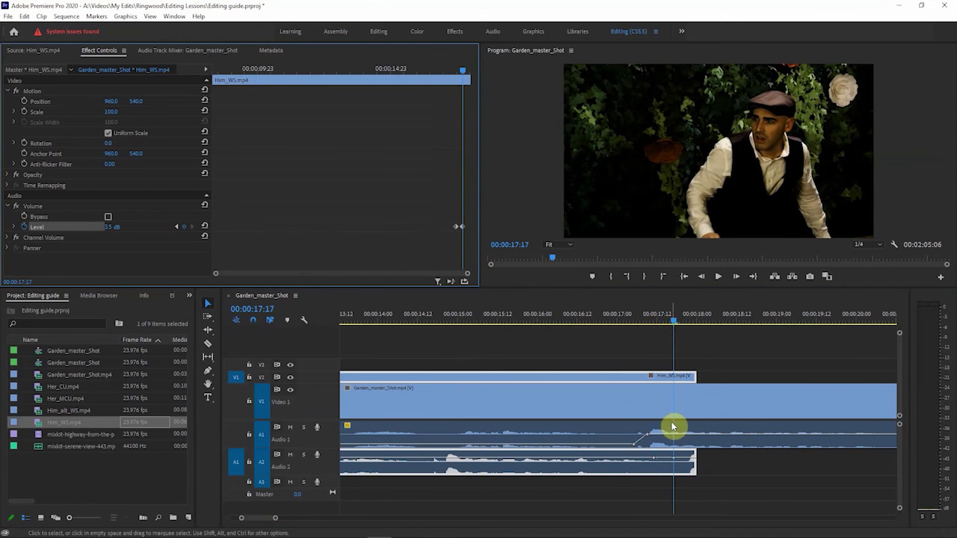
{"action": "left_click_drag", "start_coordinate": [685, 461], "coordinate": [689, 470]}
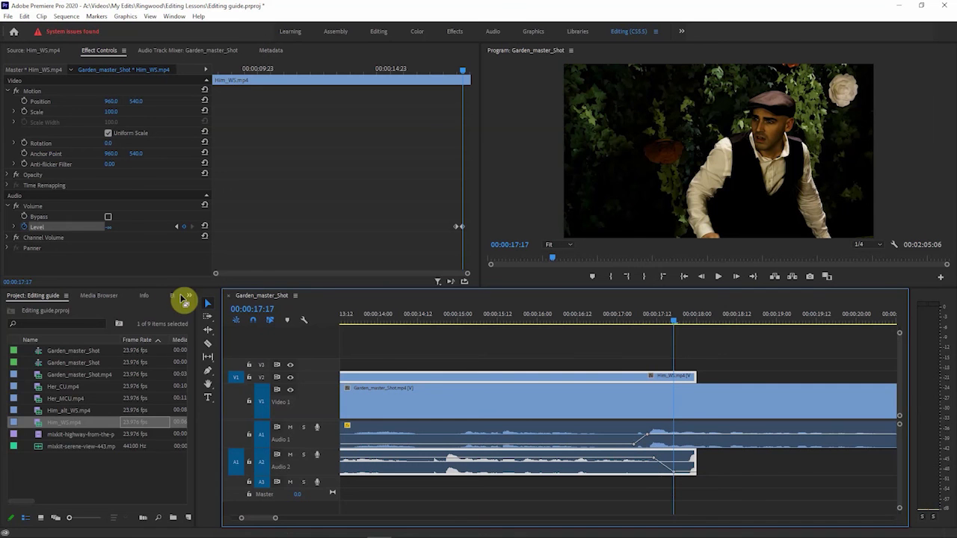
{"action": "left_click", "coordinate": [177, 300]}
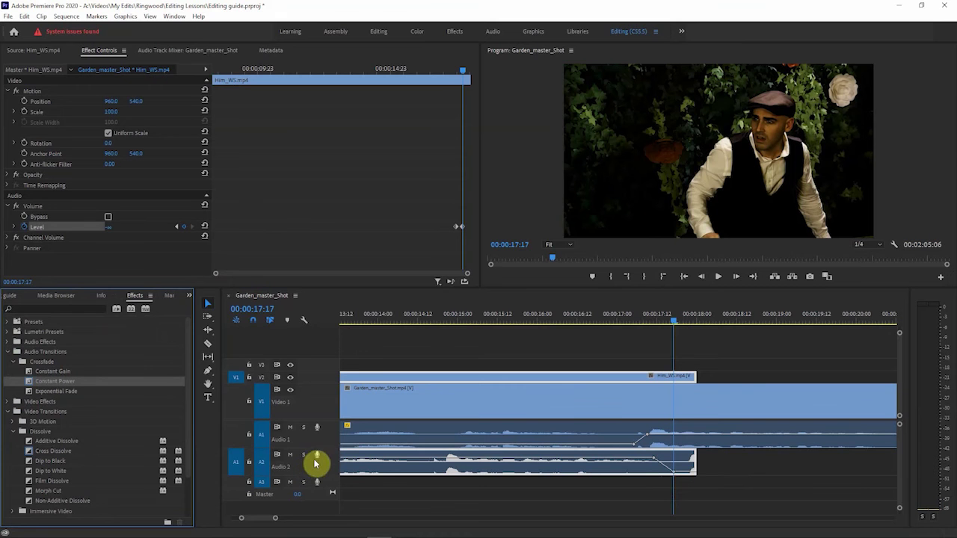
{"action": "left_click", "coordinate": [615, 317]}
{"action": "key", "text": "minus"}
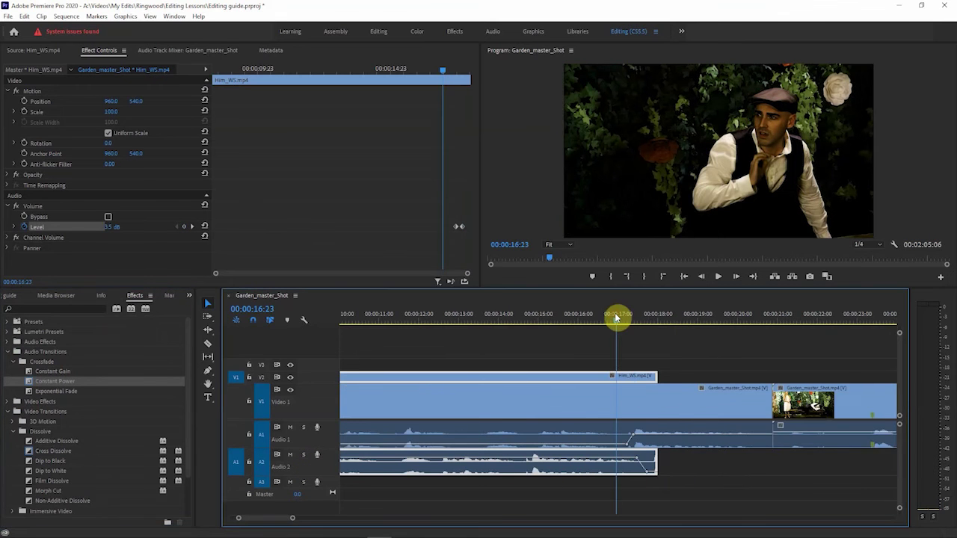
{"action": "key", "text": "minus"}
{"action": "left_click", "coordinate": [445, 319]}
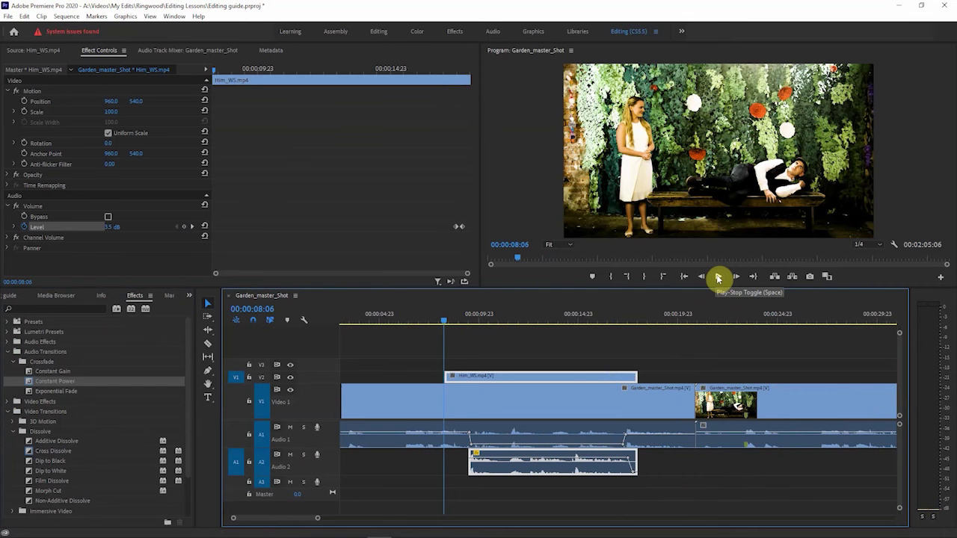
{"action": "left_click", "coordinate": [717, 277]}
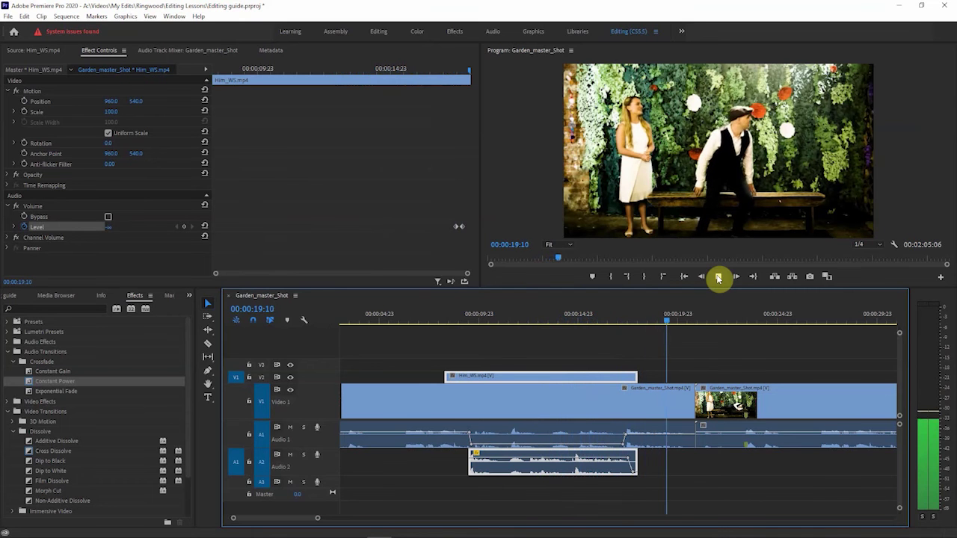
{"action": "left_click", "coordinate": [717, 278]}
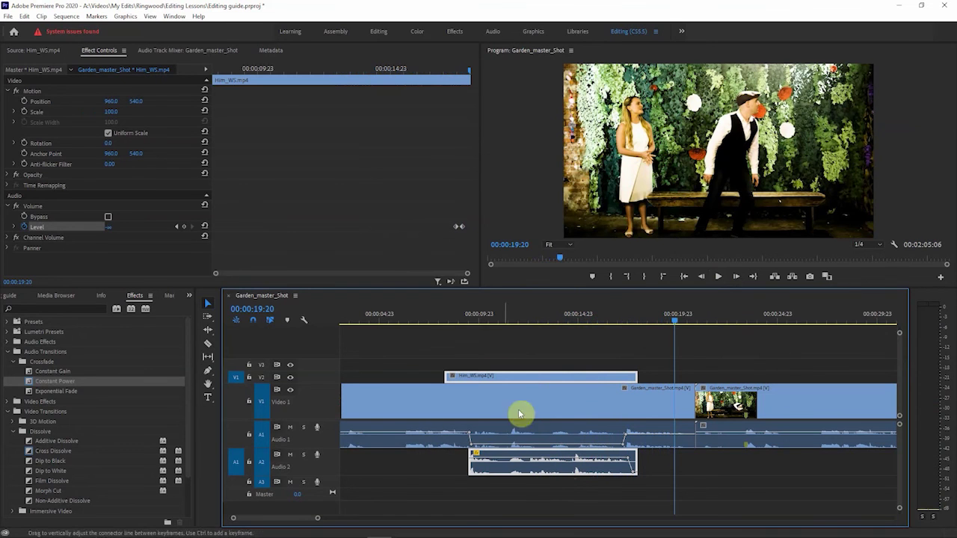
{"action": "left_click", "coordinate": [486, 316]}
{"action": "left_click", "coordinate": [448, 318]}
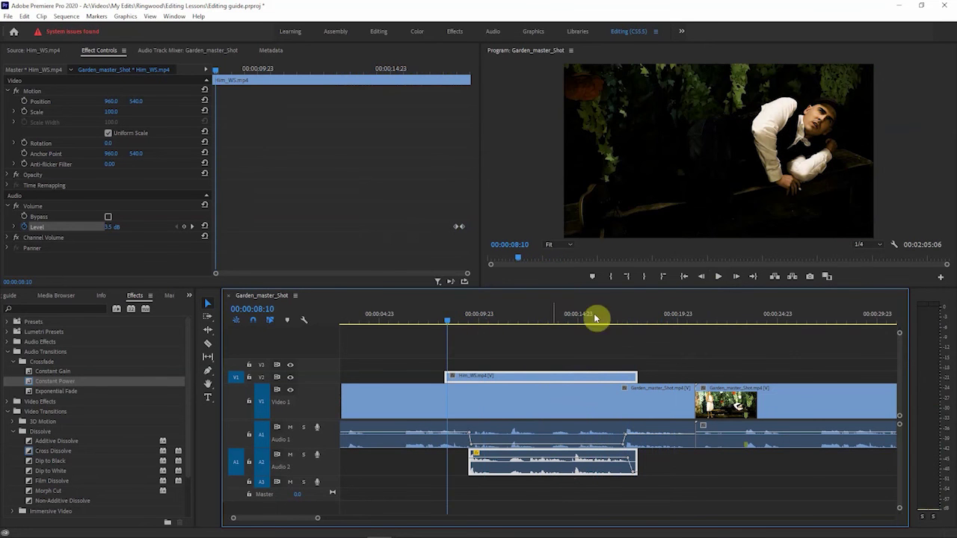
{"action": "left_click", "coordinate": [718, 278]}
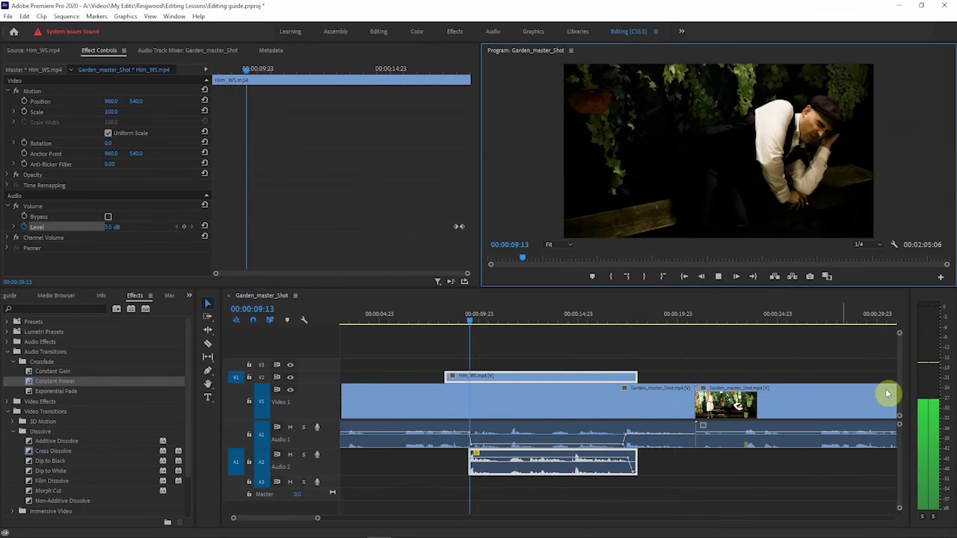
{"action": "left_click", "coordinate": [719, 278]}
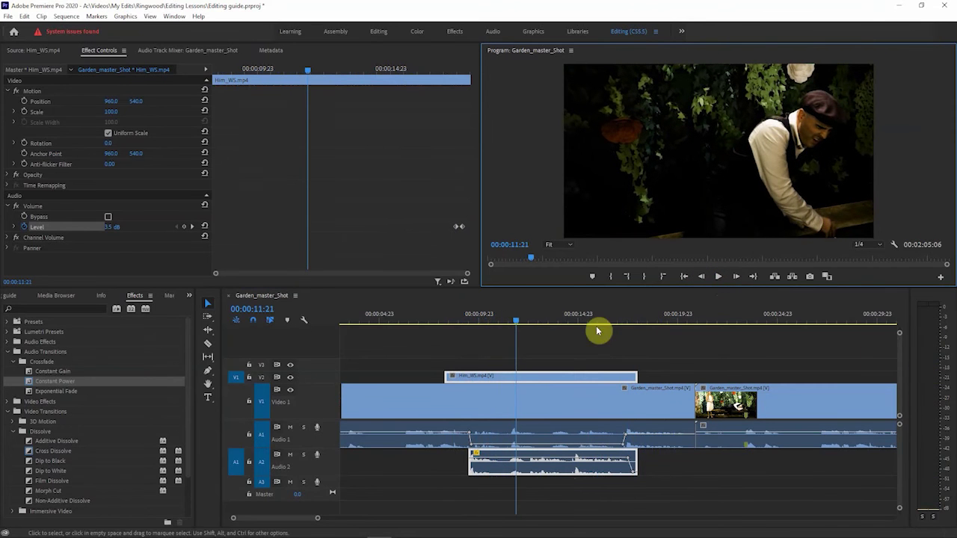
{"action": "left_click_drag", "start_coordinate": [514, 323], "coordinate": [566, 353]}
Step: Lower the Him_WS audio to -5.5 dB and play it back from 00:00:08:04
{"action": "left_click_drag", "start_coordinate": [546, 465], "coordinate": [546, 462]}
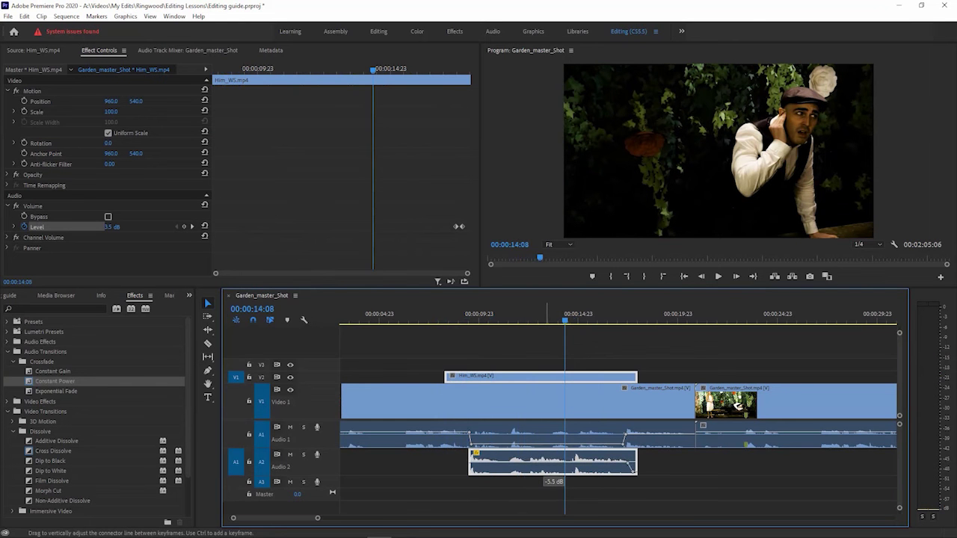
{"action": "left_click", "coordinate": [443, 320]}
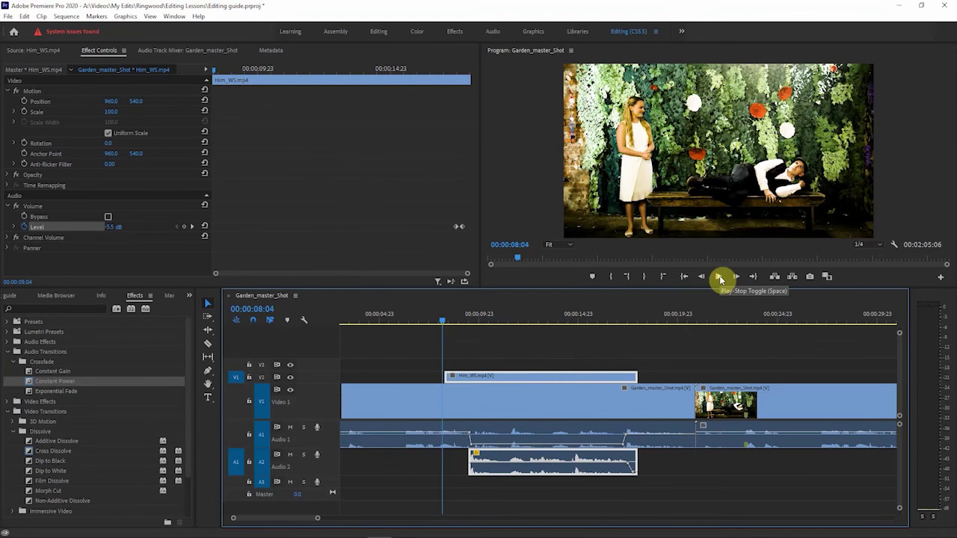
{"action": "left_click", "coordinate": [720, 278]}
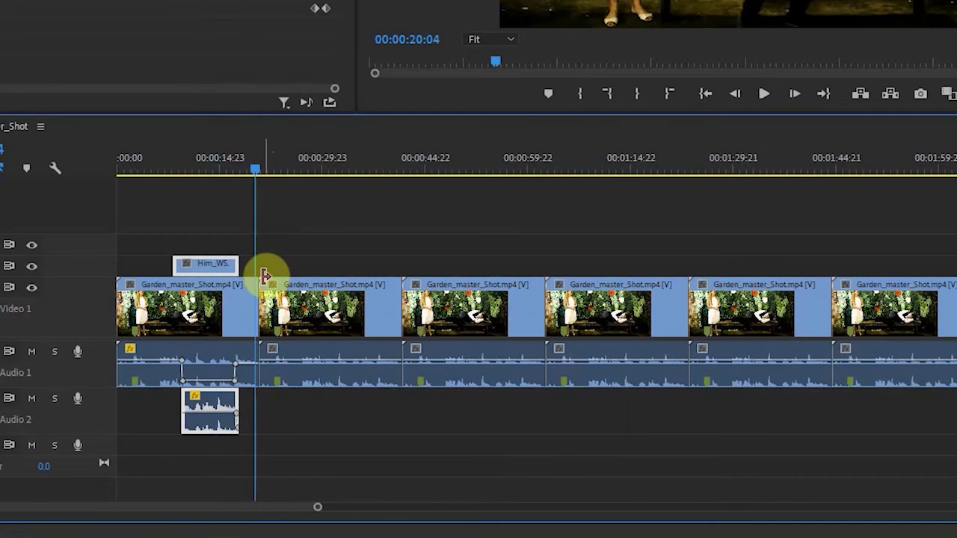
Step: Drop a Cross Dissolve onto the Garden_master_Shot cut near 00:00:21:00
{"action": "key", "text": "="}
{"action": "key", "text": "="}
{"action": "key", "text": "="}
{"action": "key", "text": "="}
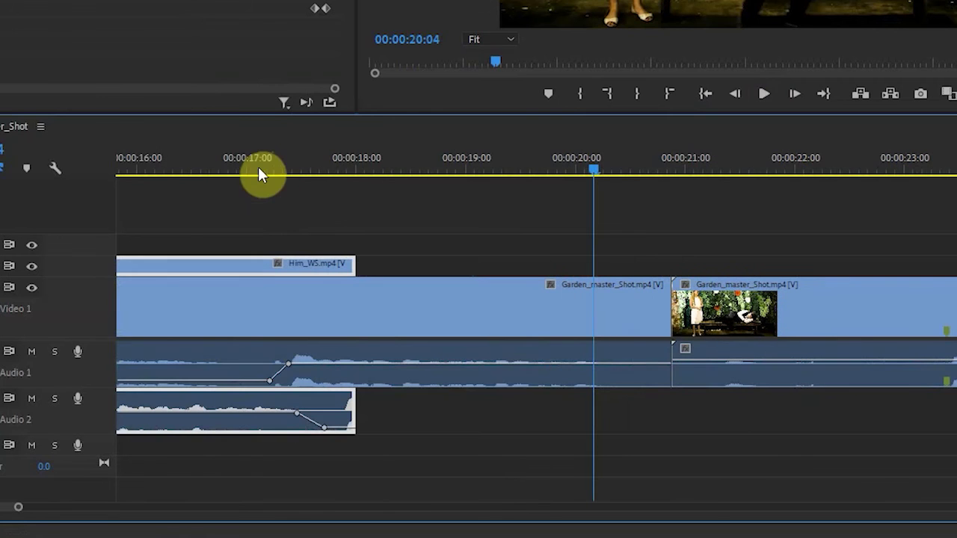
{"action": "left_click_drag", "start_coordinate": [679, 284], "coordinate": [704, 359]}
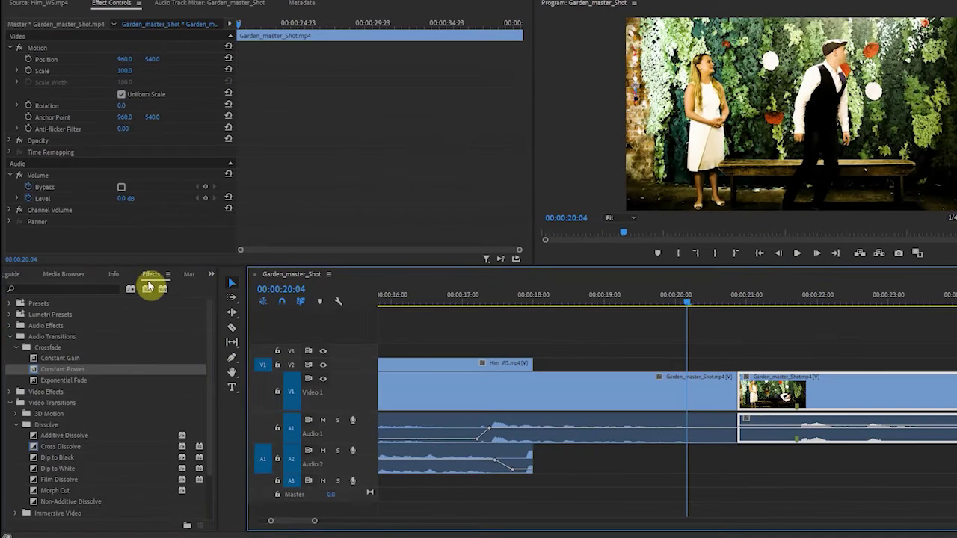
{"action": "left_click", "coordinate": [149, 283]}
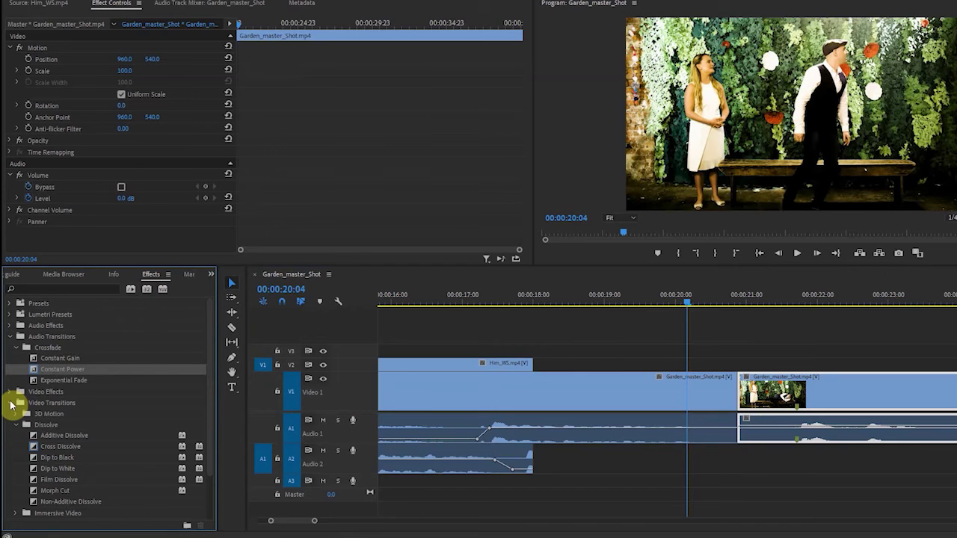
{"action": "left_click_drag", "start_coordinate": [66, 449], "coordinate": [745, 397]}
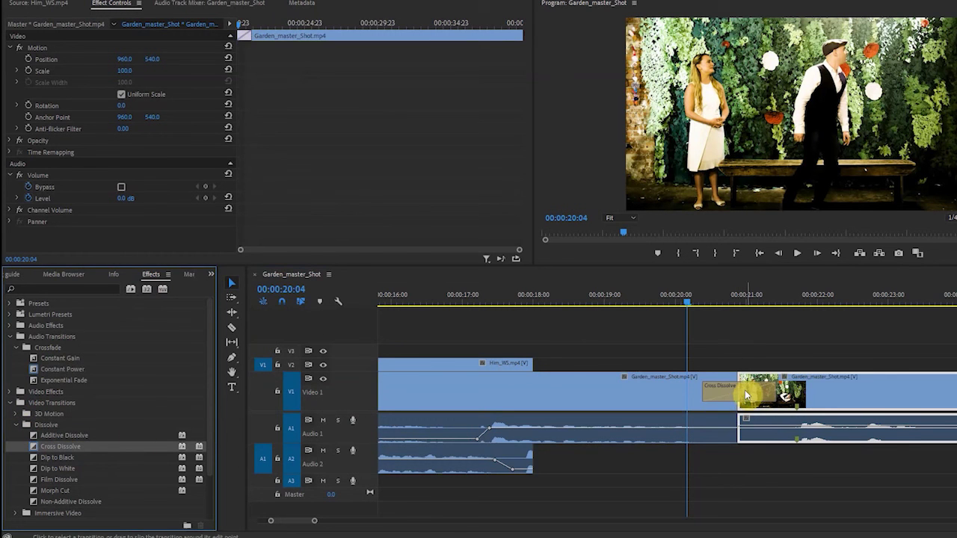
Step: Scrub through and play back the new Cross Dissolve
{"action": "left_click_drag", "start_coordinate": [687, 302], "coordinate": [728, 302]}
{"action": "left_click_drag", "start_coordinate": [642, 272], "coordinate": [730, 272]}
{"action": "left_click_drag", "start_coordinate": [604, 217], "coordinate": [408, 217]}
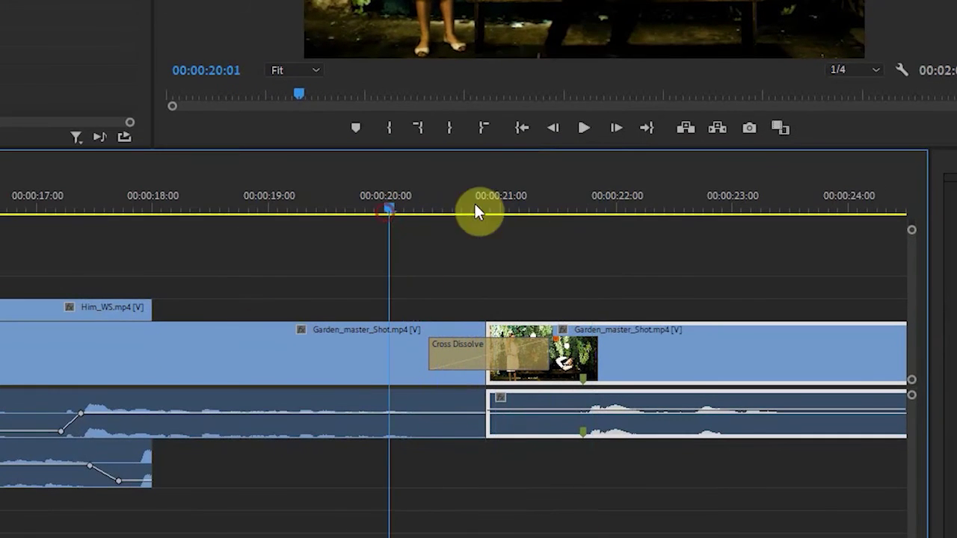
{"action": "left_click", "coordinate": [582, 128]}
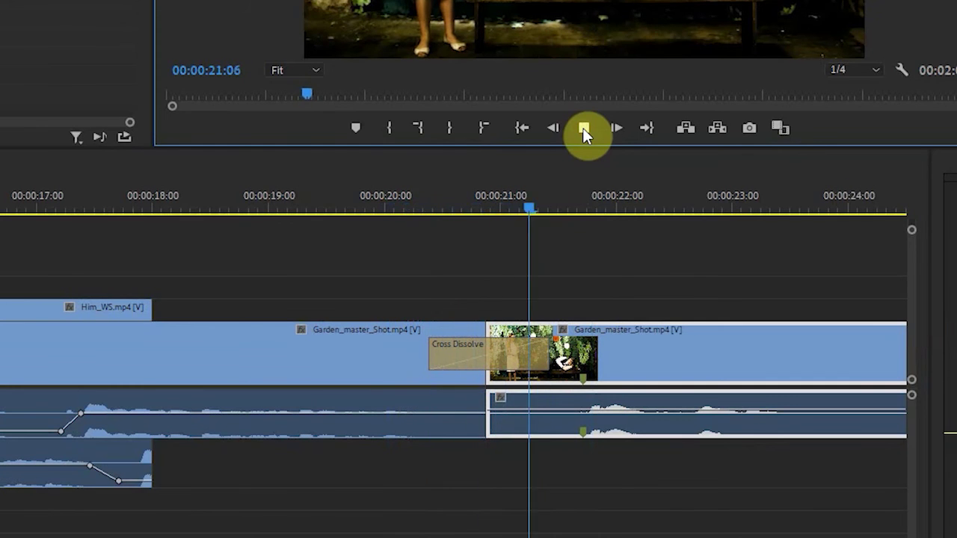
{"action": "left_click", "coordinate": [582, 128]}
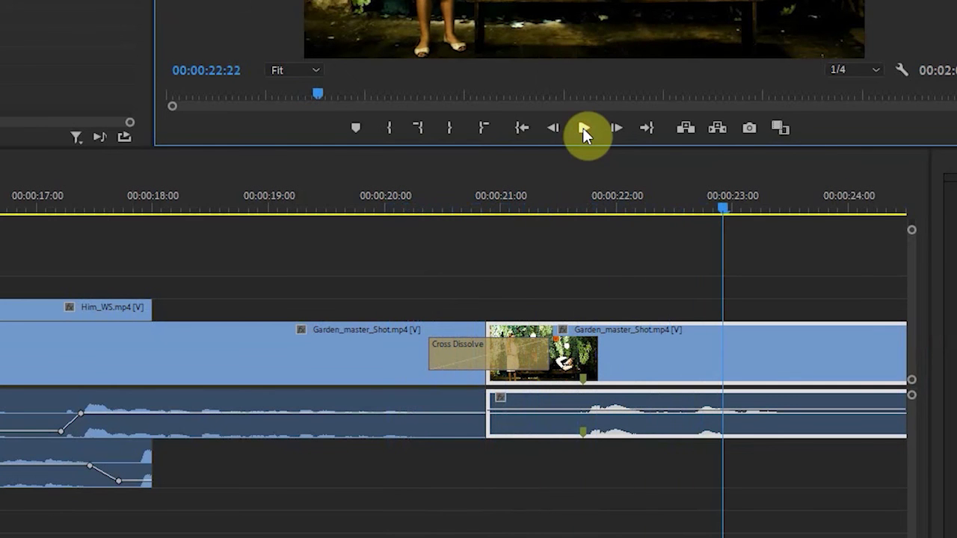
Step: Stretch the Cross Dissolve to about three seconds, spanning roughly 00:00:19:05 to 00:00:22:05
{"action": "left_click", "coordinate": [497, 352]}
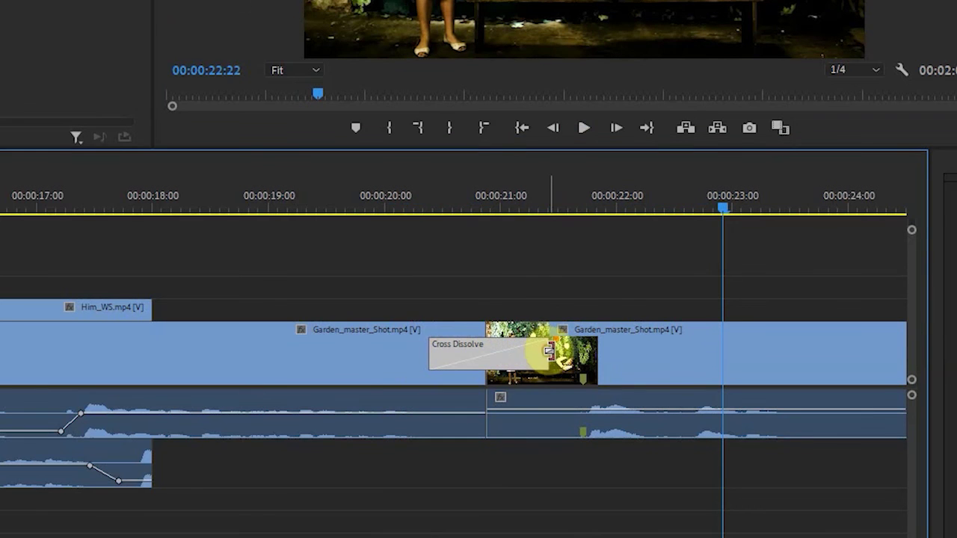
{"action": "left_click_drag", "start_coordinate": [546, 352], "coordinate": [663, 348]}
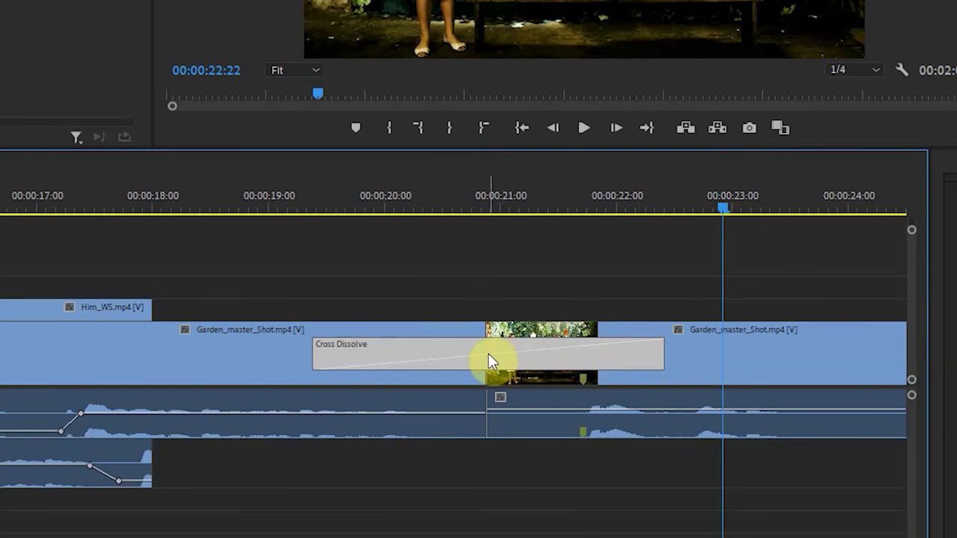
{"action": "left_click_drag", "start_coordinate": [486, 355], "coordinate": [334, 365]}
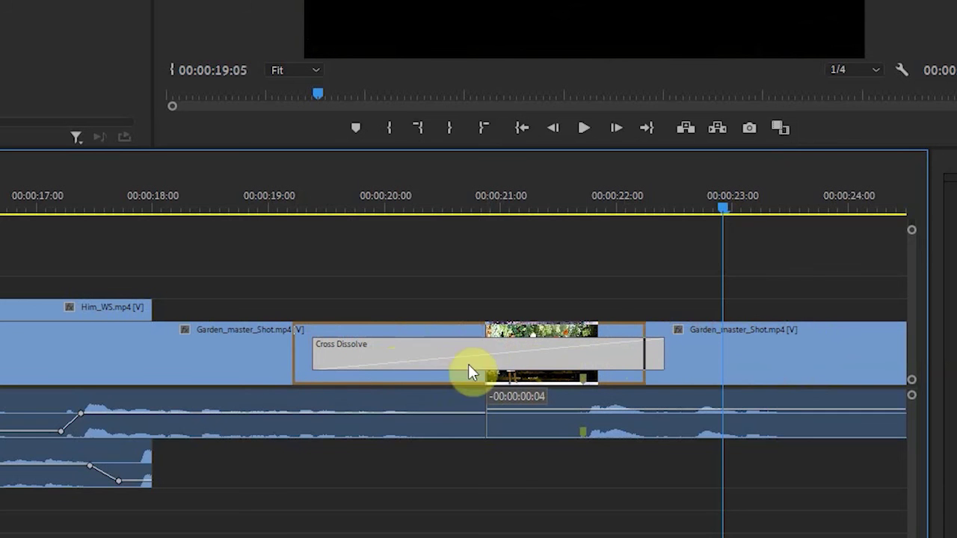
{"action": "mouse_move", "coordinate": [508, 366]}
{"action": "left_mouse_down"}
{"action": "mouse_move", "coordinate": [570, 364]}
{"action": "mouse_move", "coordinate": [303, 359]}
{"action": "mouse_move", "coordinate": [299, 374]}
{"action": "mouse_move", "coordinate": [288, 368]}
{"action": "mouse_move", "coordinate": [333, 362]}
{"action": "left_mouse_up"}
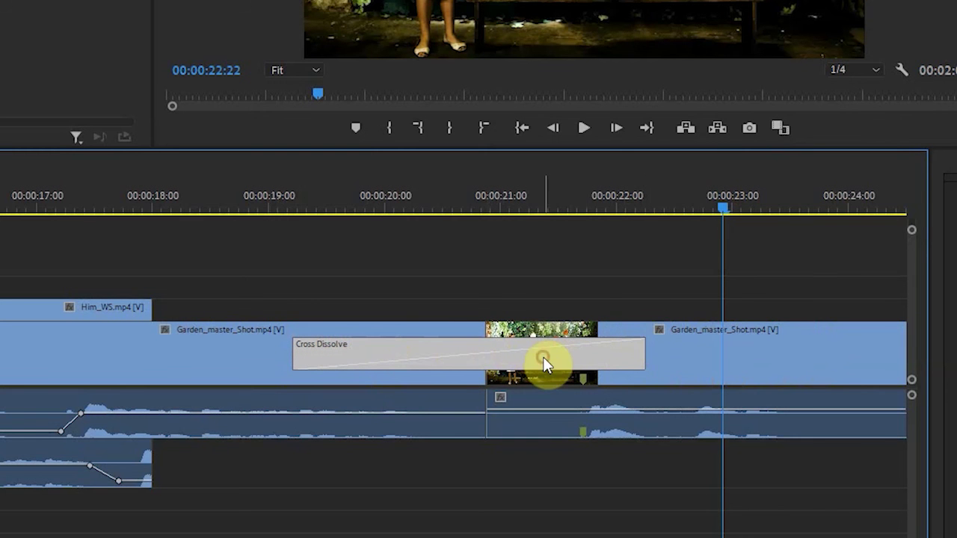
Step: Delete the old Cross Dissolve and re-trim the two Garden_master_Shot clips into a new cut on V1
{"action": "left_click", "coordinate": [542, 357]}
{"action": "key", "text": "Delete"}
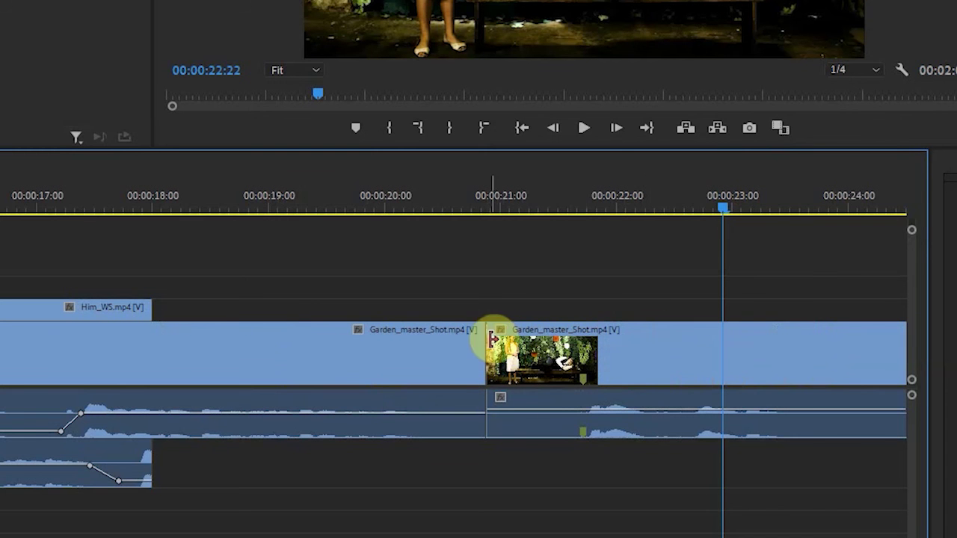
{"action": "left_click_drag", "start_coordinate": [531, 350], "coordinate": [523, 311]}
{"action": "left_click_drag", "start_coordinate": [491, 352], "coordinate": [722, 344]}
{"action": "left_click_drag", "start_coordinate": [535, 400], "coordinate": [560, 465]}
{"action": "left_click_drag", "start_coordinate": [476, 360], "coordinate": [901, 349]}
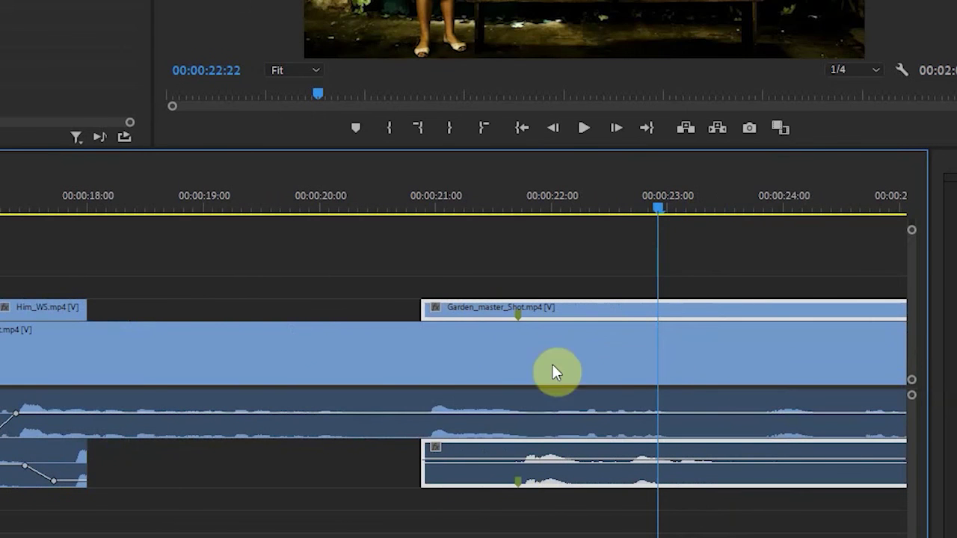
{"action": "left_click_drag", "start_coordinate": [411, 309], "coordinate": [279, 369]}
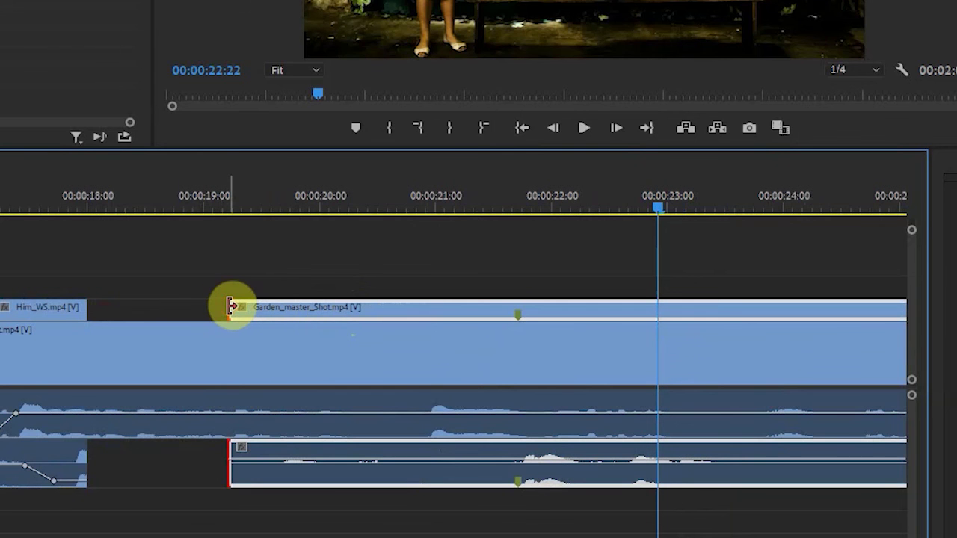
{"action": "left_click_drag", "start_coordinate": [232, 307], "coordinate": [533, 385]}
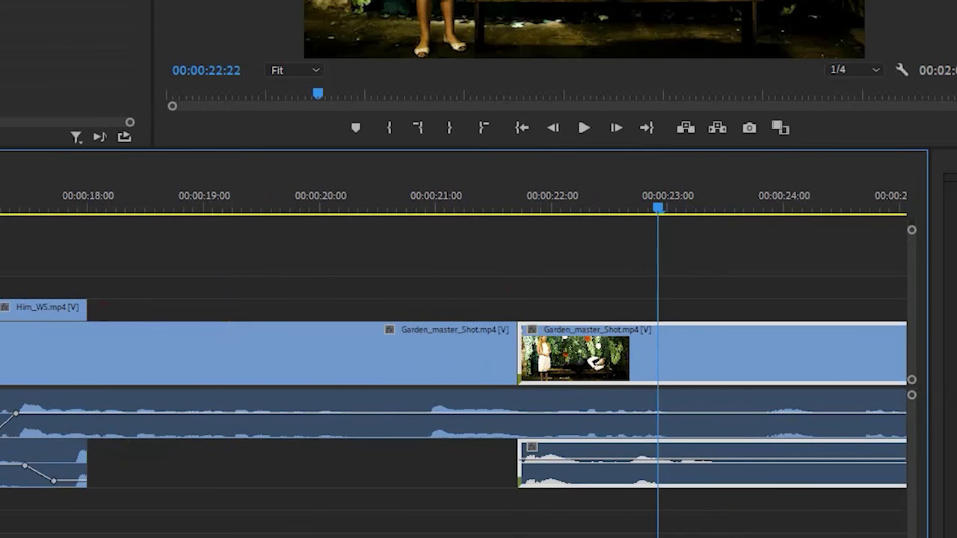
Step: Place a Cross Dissolve on the new cut, shorten it to 00:00:02:01, and preview from 00:00:20:12
{"action": "left_click_drag", "start_coordinate": [474, 397], "coordinate": [108, 356]}
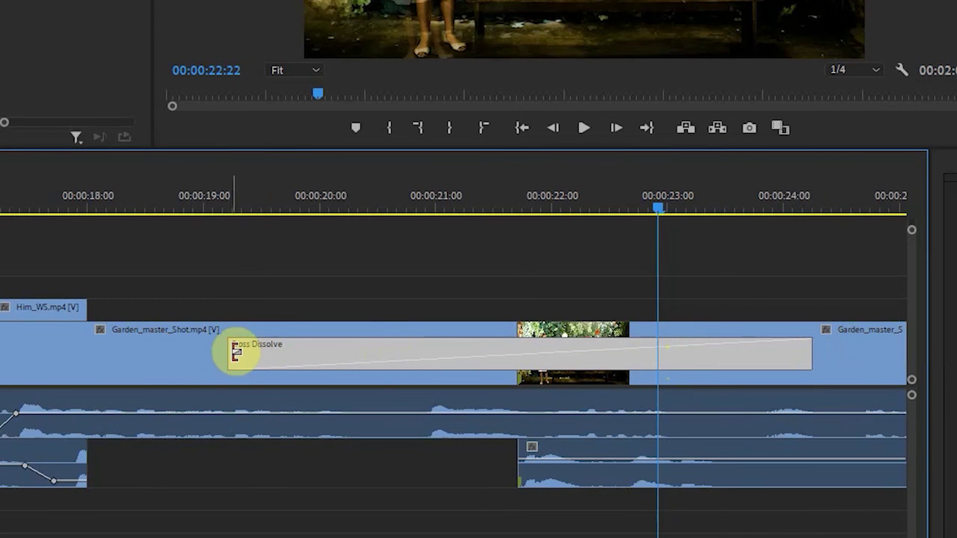
{"action": "left_click_drag", "start_coordinate": [237, 351], "coordinate": [527, 372]}
{"action": "left_click", "coordinate": [378, 202]}
{"action": "left_click", "coordinate": [583, 128]}
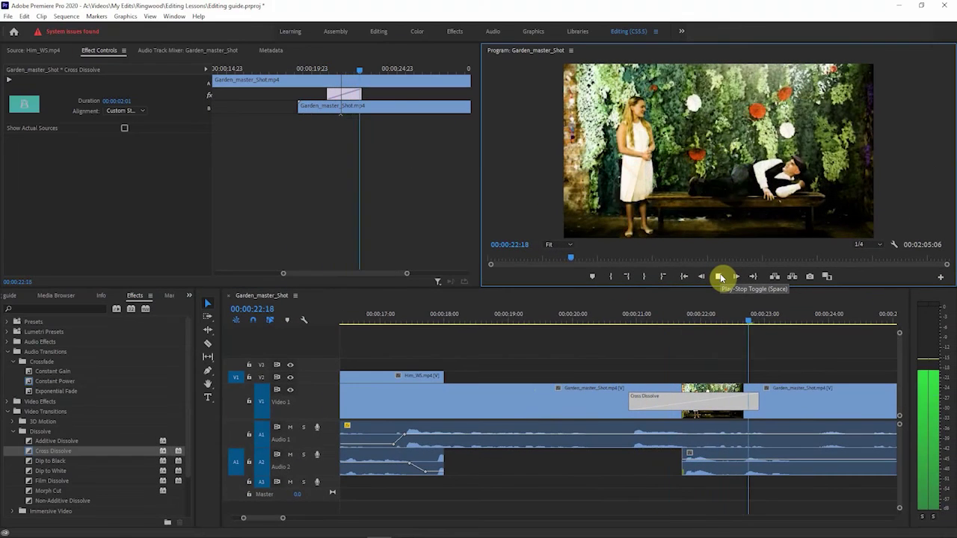
Step: Unlink the third Garden_master_Shot clip and move its video up onto track V2
{"action": "left_click", "coordinate": [720, 277]}
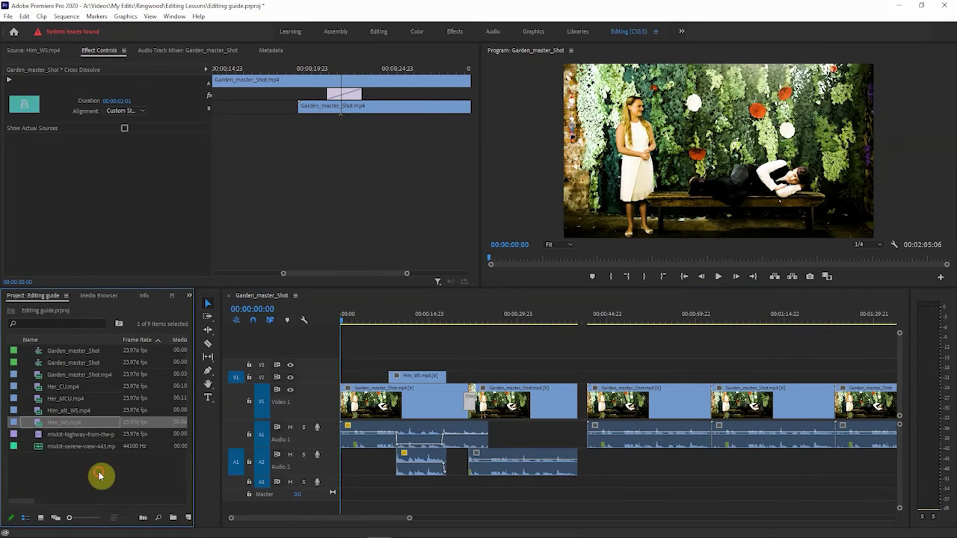
{"action": "left_click", "coordinate": [99, 475]}
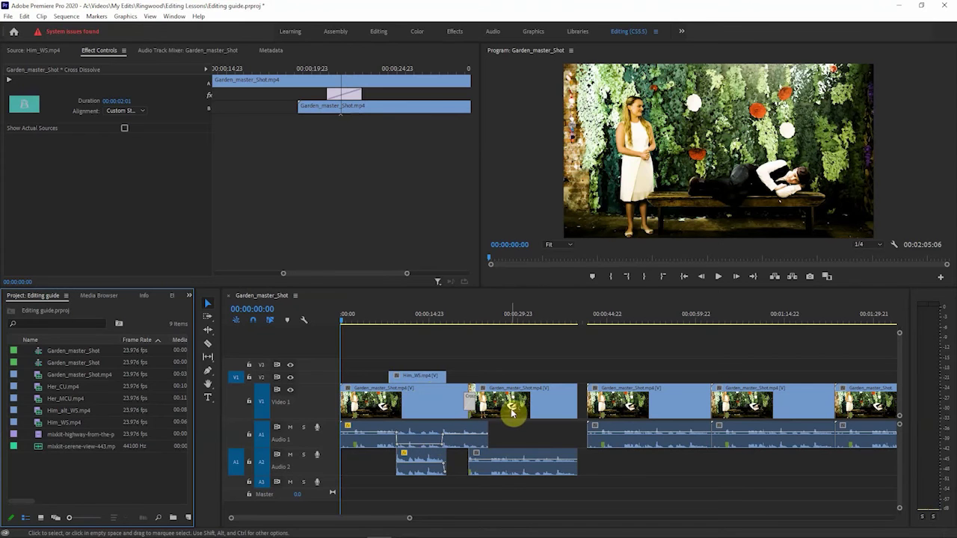
{"action": "left_click", "coordinate": [617, 405]}
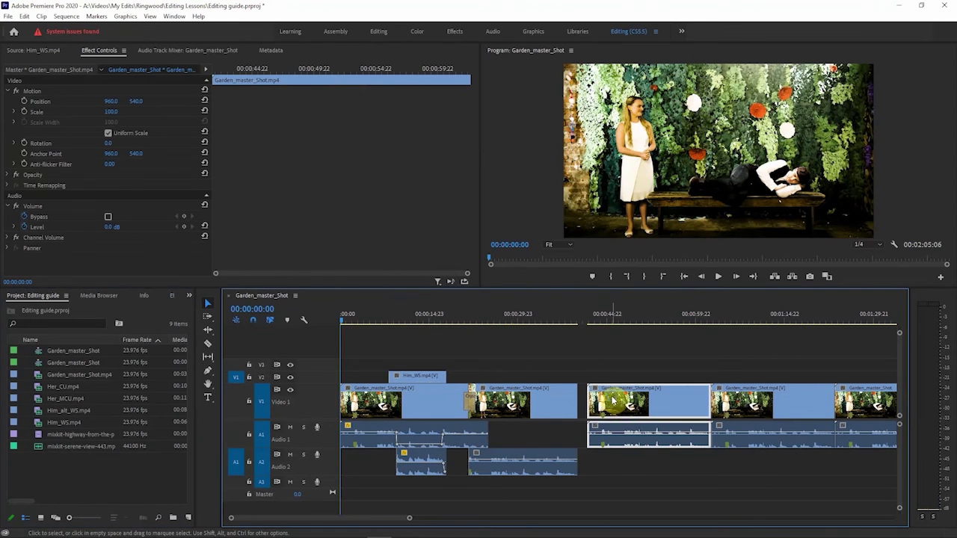
{"action": "right_click", "coordinate": [611, 402]}
{"action": "left_click", "coordinate": [636, 189]}
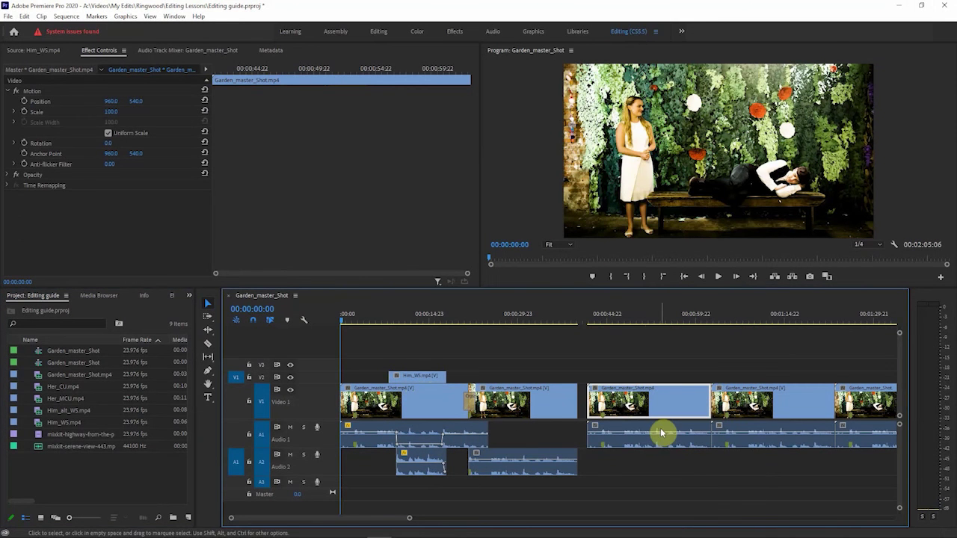
{"action": "left_click", "coordinate": [652, 430]}
{"action": "left_click_drag", "start_coordinate": [652, 431], "coordinate": [592, 382]}
Step: Relink the V2 video with its A1 audio and nudge the pair slightly right
{"action": "left_click", "coordinate": [604, 434]}
{"action": "right_click", "coordinate": [604, 435]}
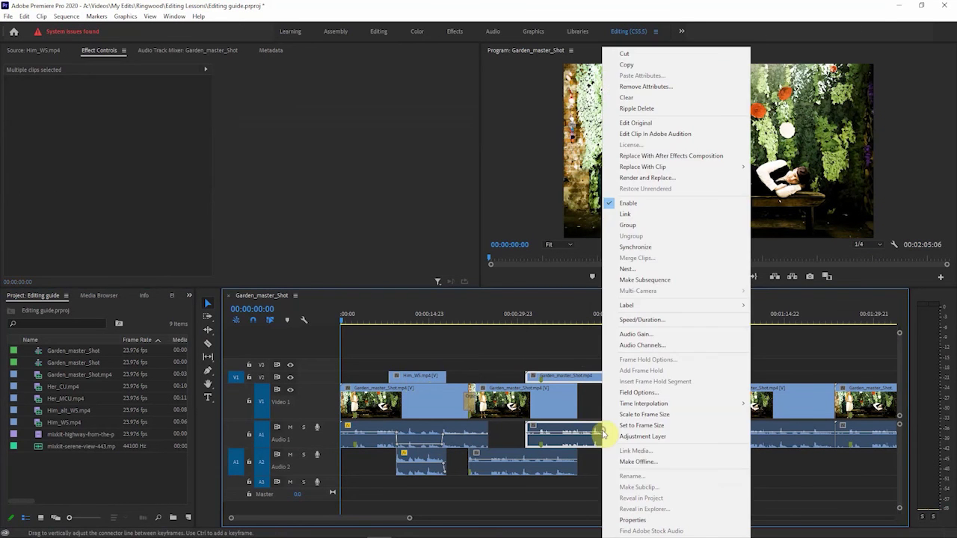
{"action": "left_click", "coordinate": [628, 213]}
{"action": "mouse_move", "coordinate": [617, 384]}
{"action": "left_mouse_down"}
{"action": "mouse_move", "coordinate": [593, 382]}
{"action": "mouse_move", "coordinate": [619, 391]}
{"action": "left_mouse_up"}
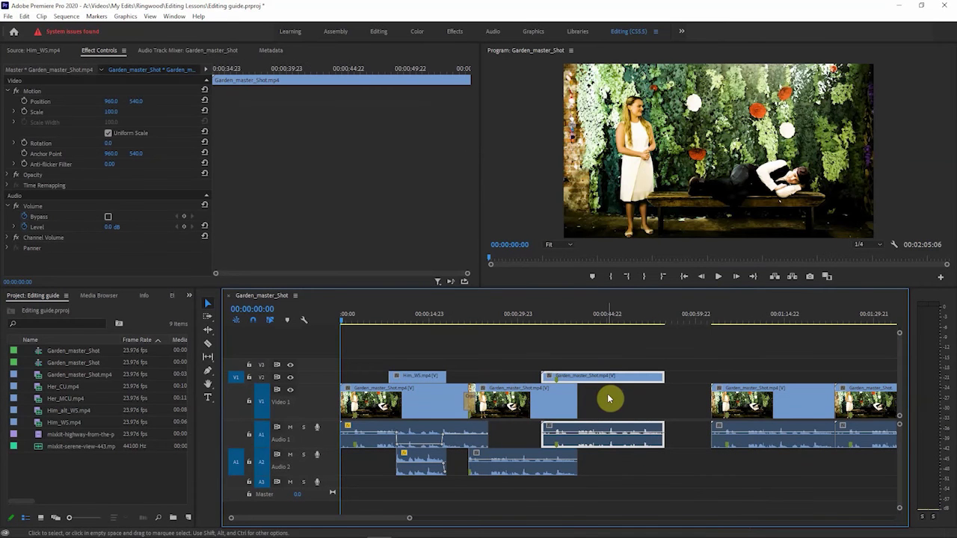
{"action": "left_click", "coordinate": [729, 448]}
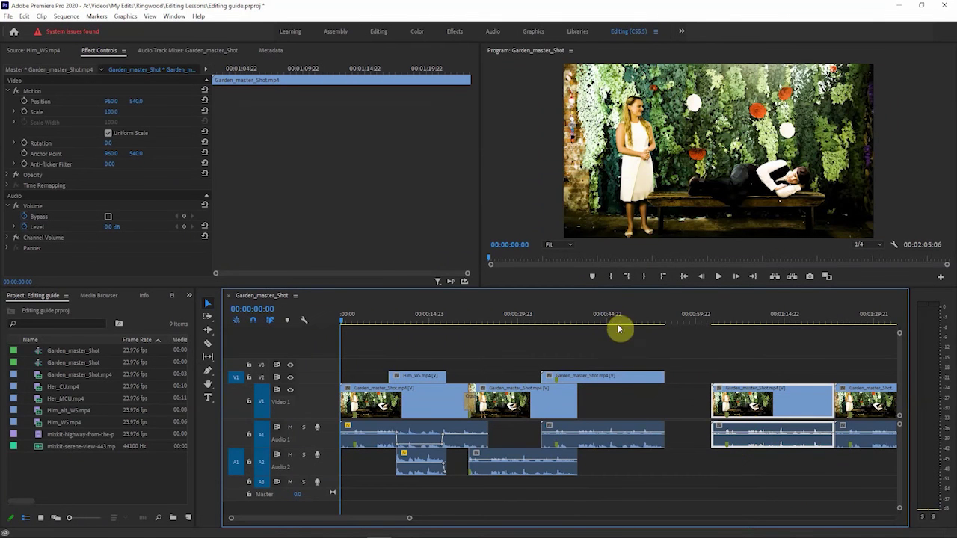
{"action": "right_click", "coordinate": [727, 447]}
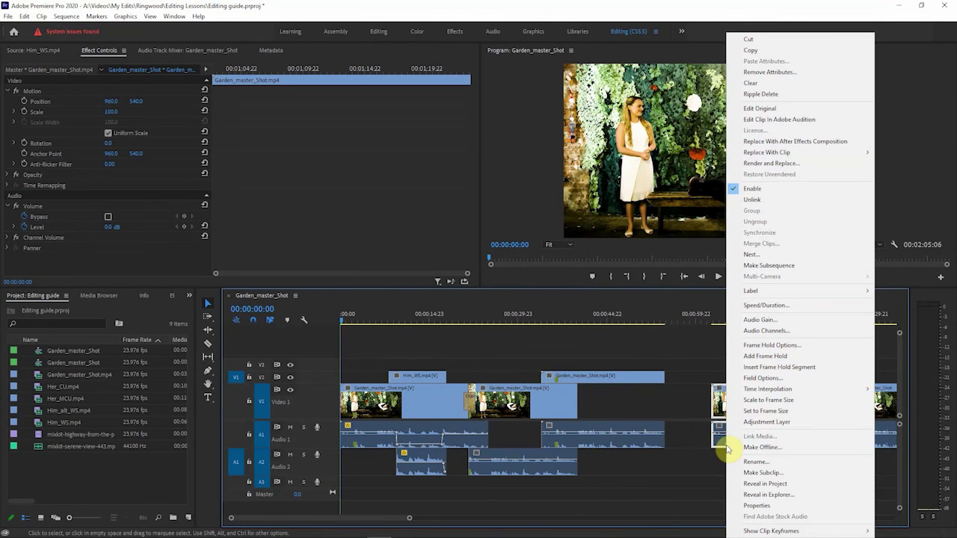
{"action": "left_click", "coordinate": [607, 320]}
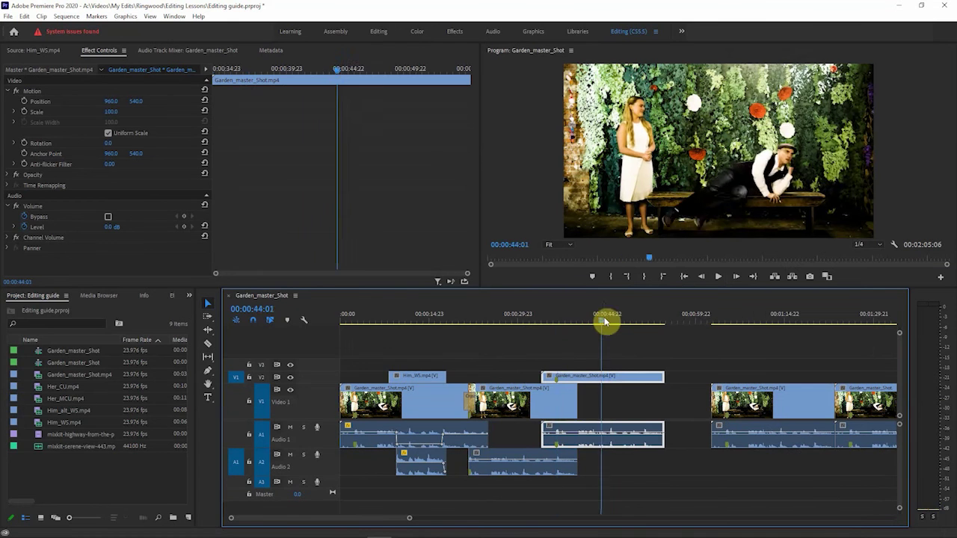
{"action": "left_click", "coordinate": [752, 406]}
{"action": "left_click", "coordinate": [770, 326]}
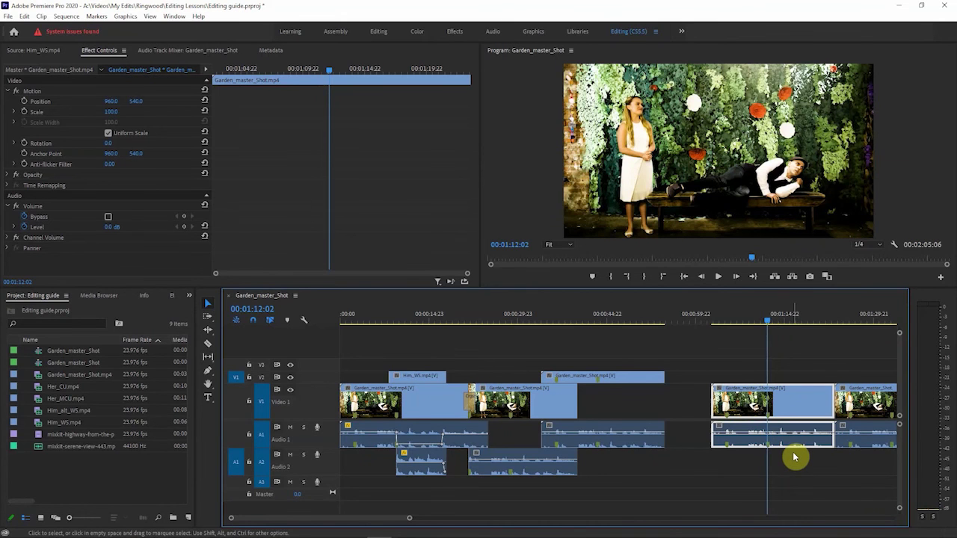
{"action": "key", "text": "m"}
{"action": "key", "text": "m"}
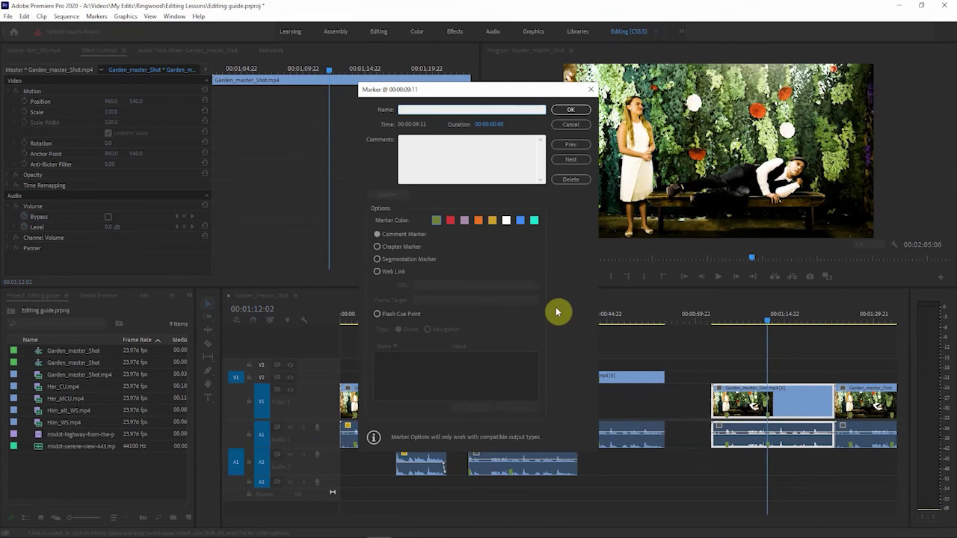
{"action": "left_click", "coordinate": [567, 186]}
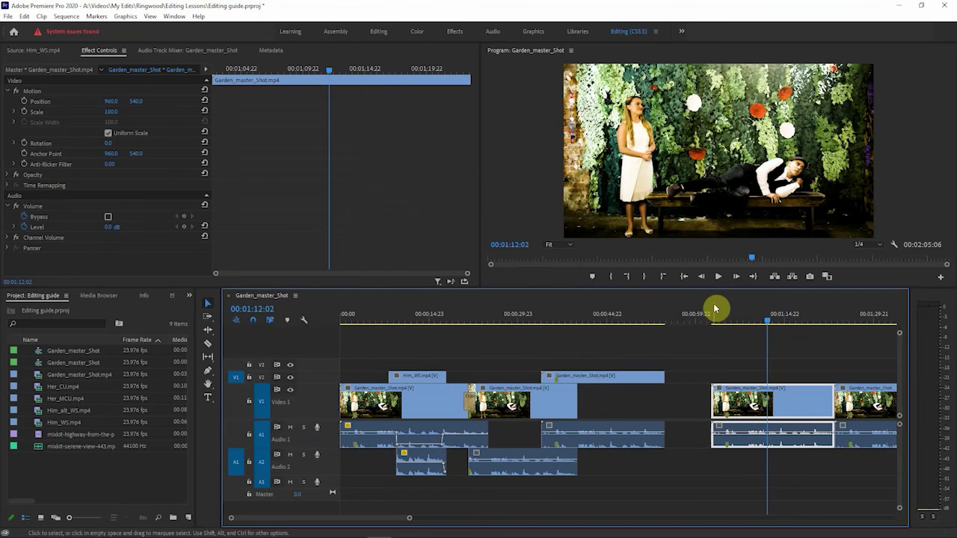
{"action": "left_click", "coordinate": [728, 322]}
{"action": "left_click_drag", "start_coordinate": [729, 321], "coordinate": [729, 322]}
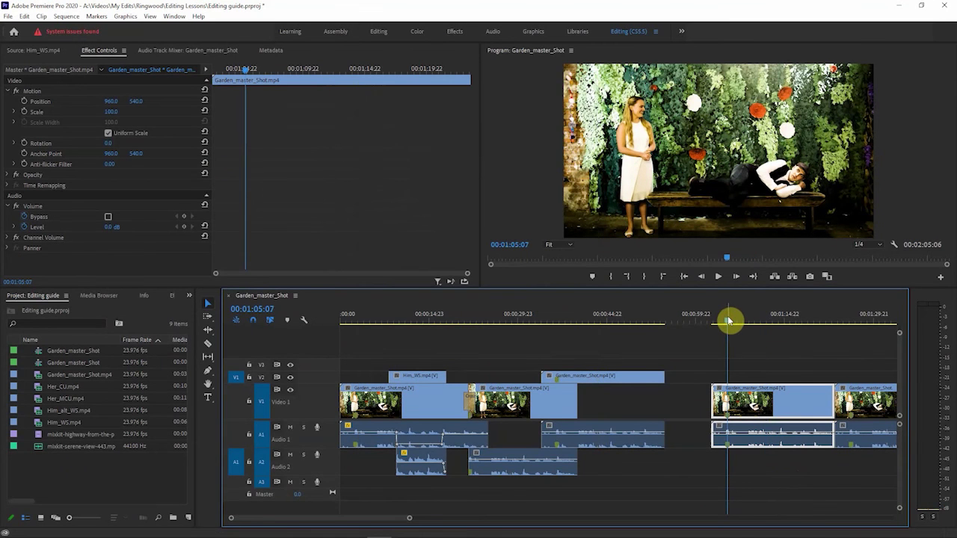
{"action": "double_click", "coordinate": [728, 321]}
{"action": "left_click", "coordinate": [576, 182]}
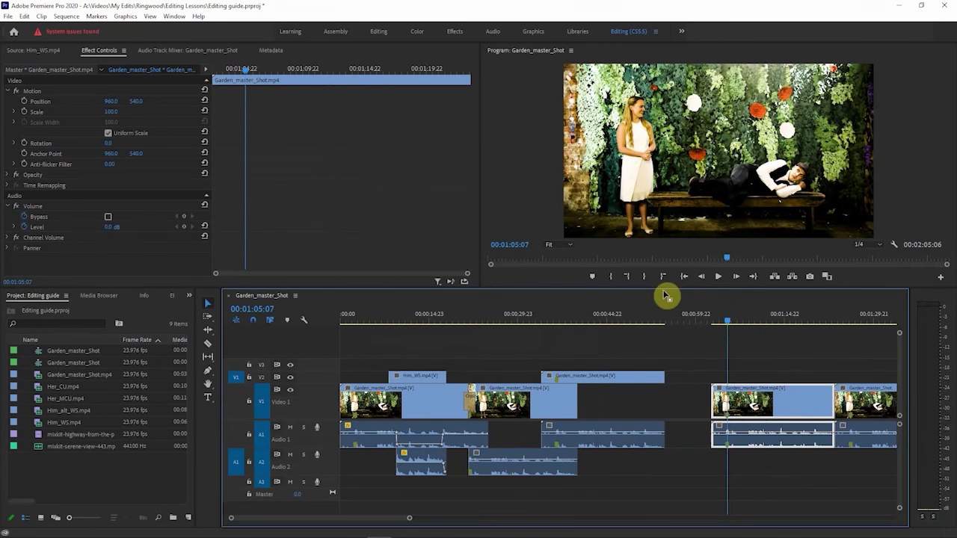
{"action": "key", "text": "="}
{"action": "key", "text": "="}
{"action": "key", "text": "="}
{"action": "key", "text": "="}
{"action": "left_click", "coordinate": [602, 320]}
{"action": "key", "text": "m"}
{"action": "key", "text": "m"}
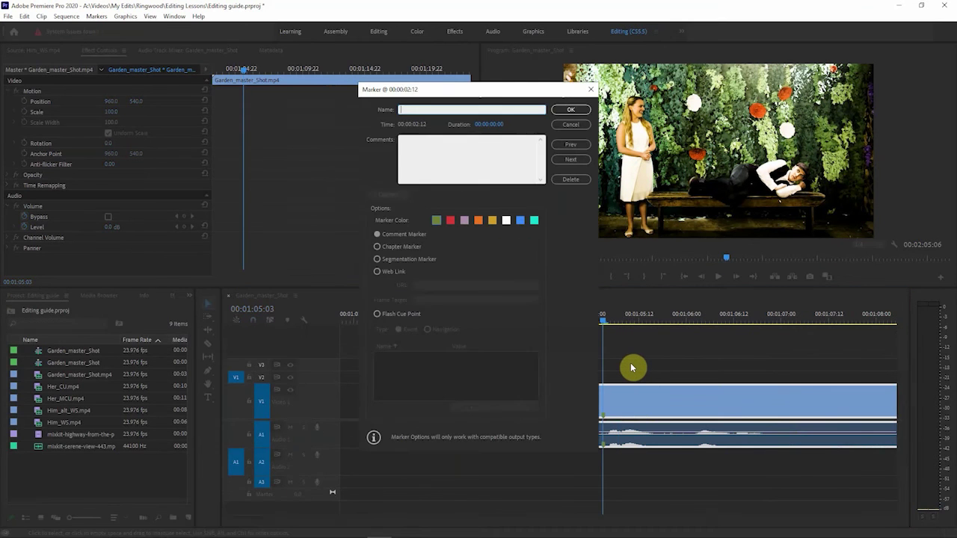
{"action": "left_click", "coordinate": [578, 181]}
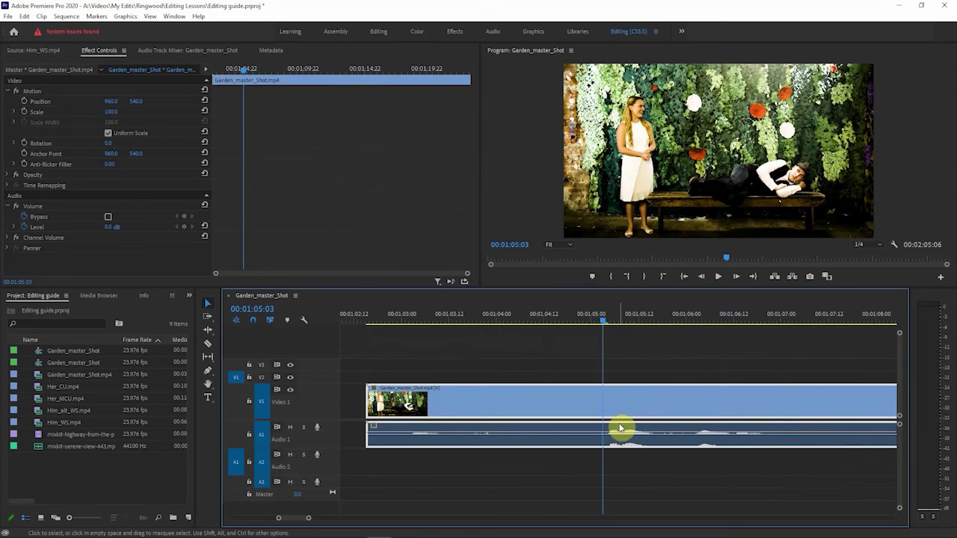
{"action": "key", "text": "minus"}
{"action": "key", "text": "minus"}
{"action": "key", "text": "minus"}
{"action": "key", "text": "minus"}
{"action": "key", "text": "minus"}
{"action": "key", "text": "minus"}
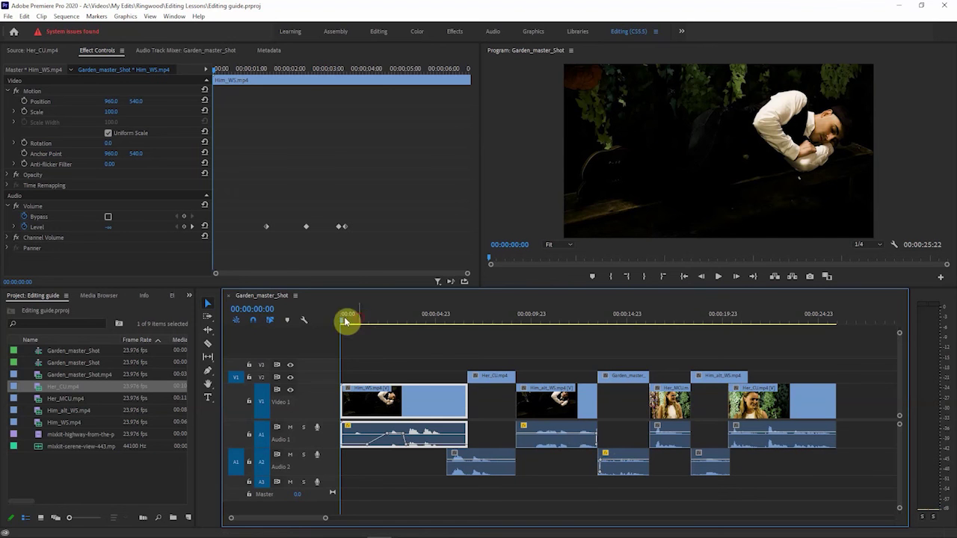
Step: Play the intercut sequence, stop at 00:00:15:23, then drag mixkit-serene-view-443.mp3 toward the timeline
{"action": "left_click", "coordinate": [712, 277]}
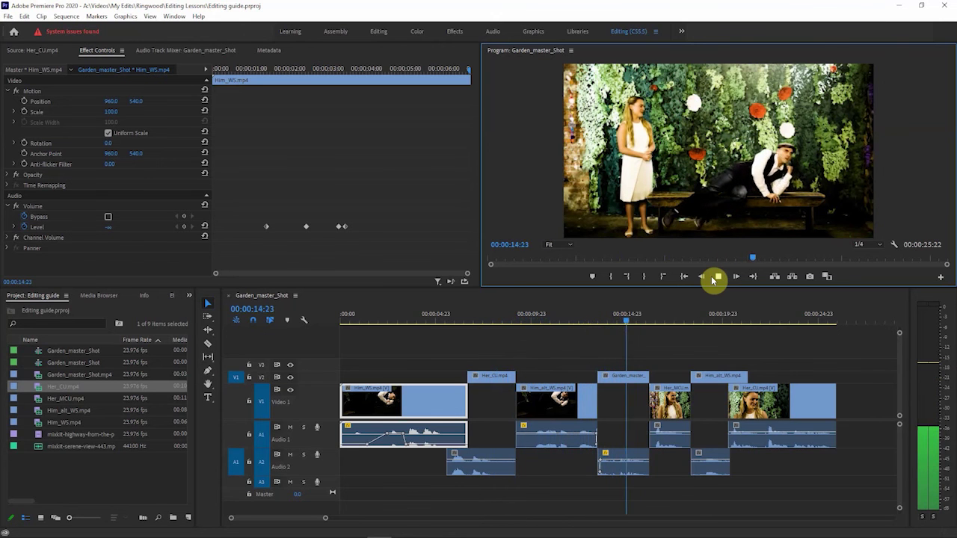
{"action": "left_click", "coordinate": [711, 275]}
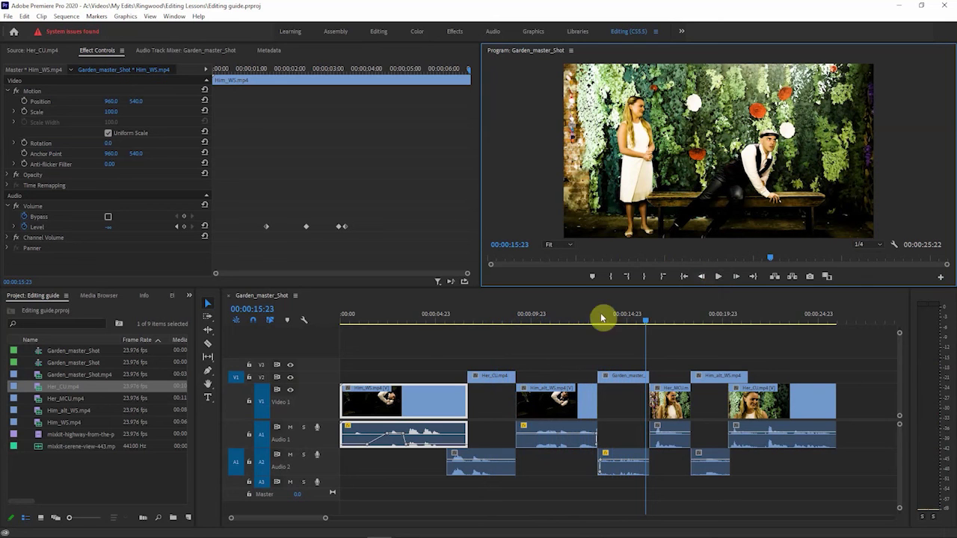
{"action": "left_click_drag", "start_coordinate": [40, 449], "coordinate": [324, 493]}
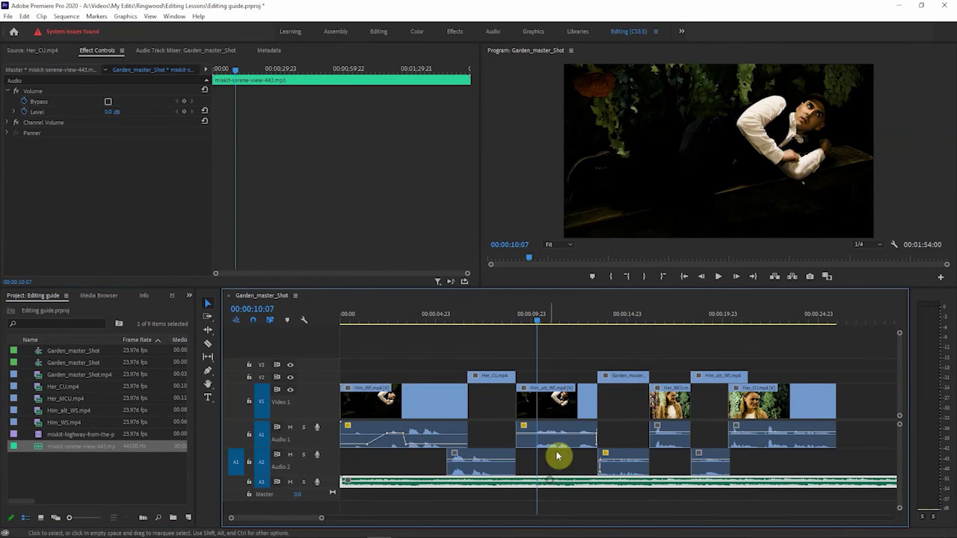
Step: Drop the music on A3, make Audio 3 taller, and zoom in with the playhead at 00:00:11:08
{"action": "left_click", "coordinate": [565, 320]}
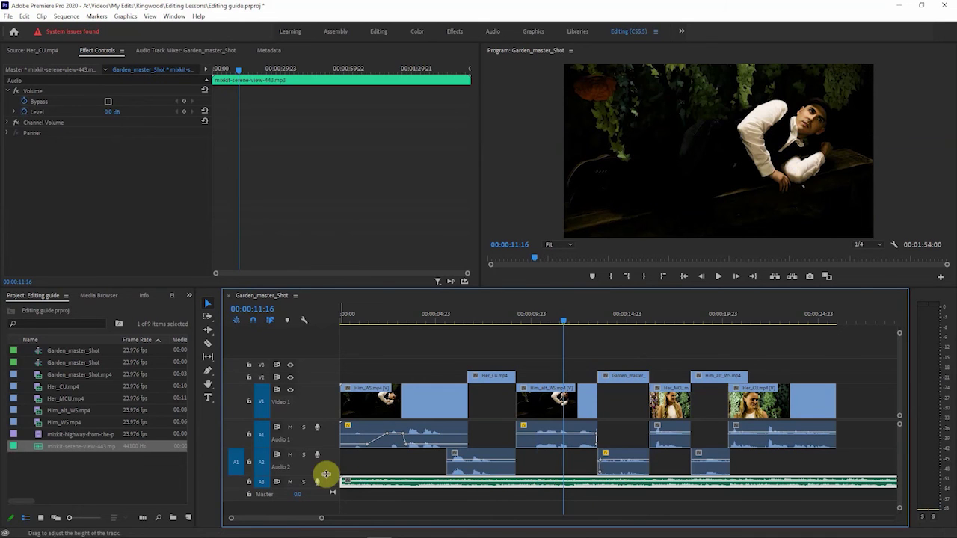
{"action": "mouse_move", "coordinate": [324, 473]}
{"action": "left_mouse_down"}
{"action": "mouse_move", "coordinate": [325, 457]}
{"action": "mouse_move", "coordinate": [327, 491]}
{"action": "left_mouse_up"}
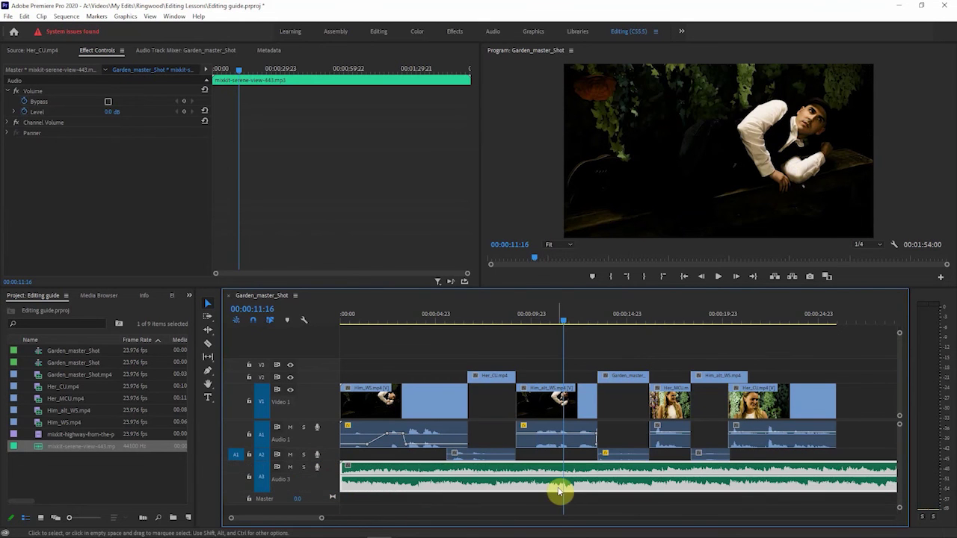
{"action": "key", "text": "="}
{"action": "key", "text": "="}
{"action": "key", "text": "="}
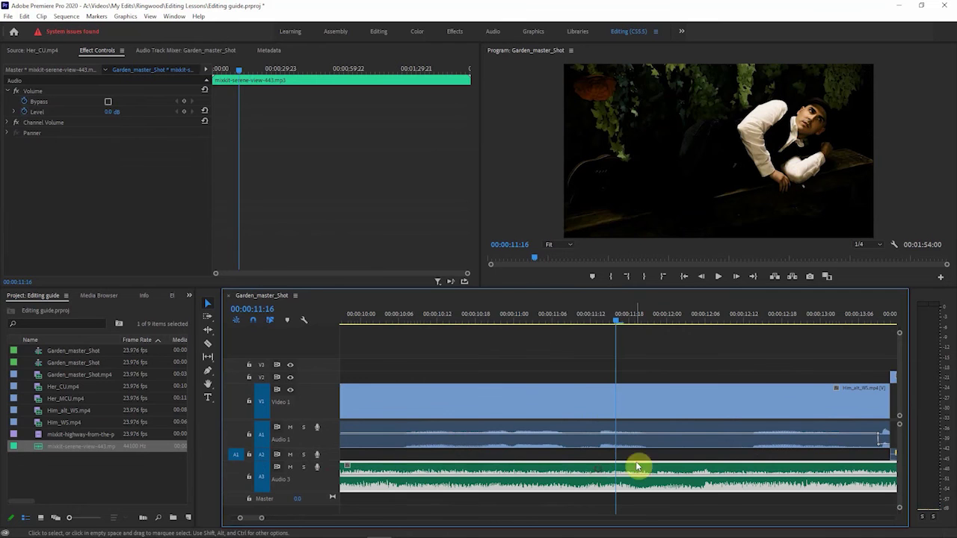
{"action": "left_click_drag", "start_coordinate": [590, 317], "coordinate": [565, 333]}
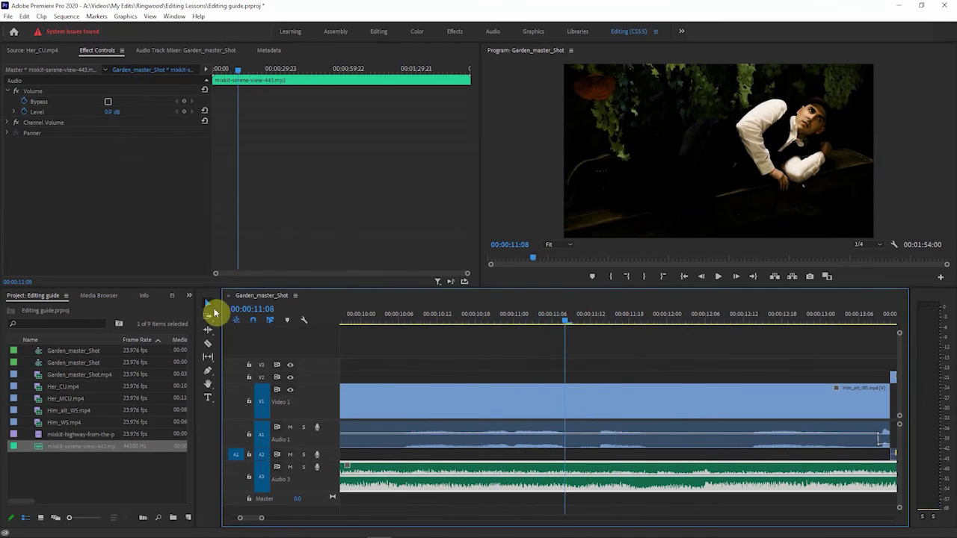
Step: Try two Razor cuts in the music clip, then undo them with Ctrl+Z
{"action": "left_click", "coordinate": [209, 347]}
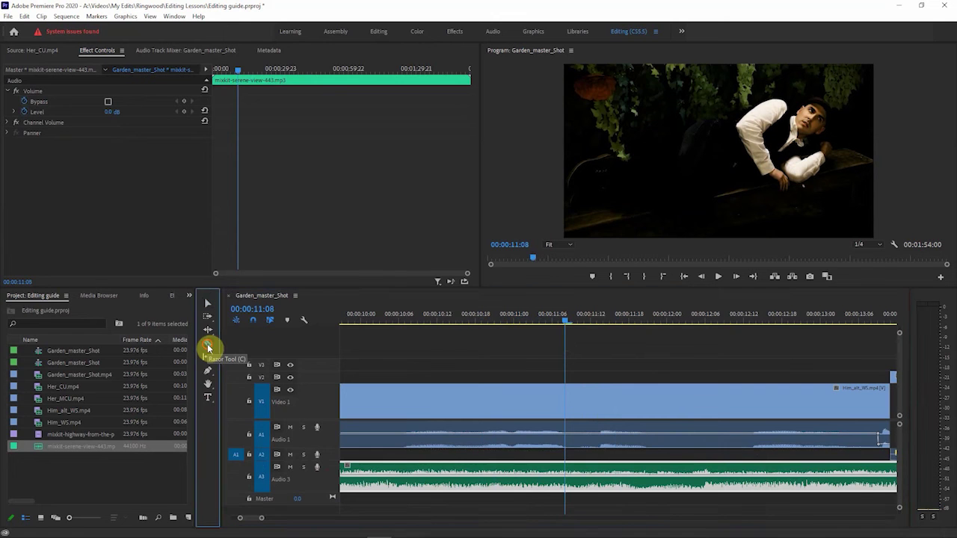
{"action": "left_click", "coordinate": [573, 492]}
{"action": "left_click", "coordinate": [713, 480]}
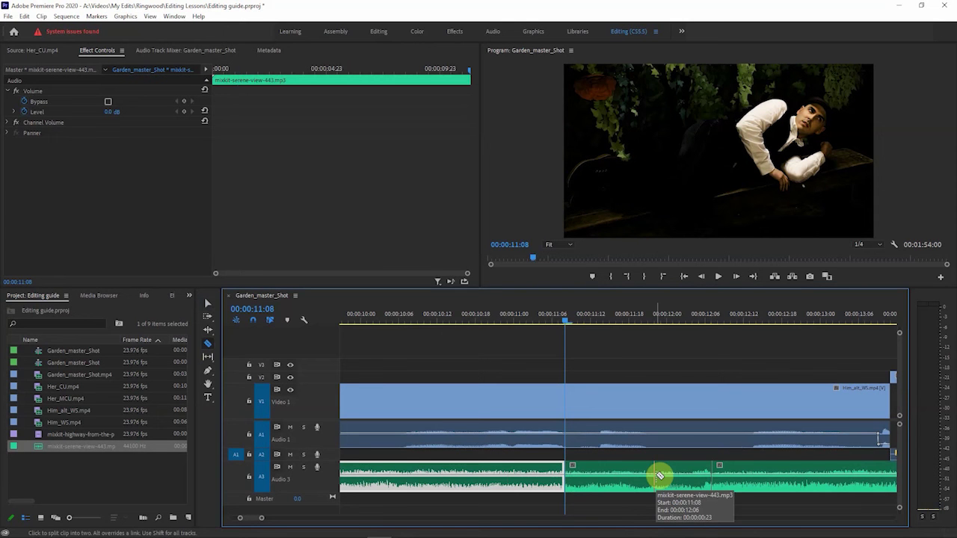
{"action": "key", "text": "ctrl+z"}
{"action": "key", "text": "ctrl+z"}
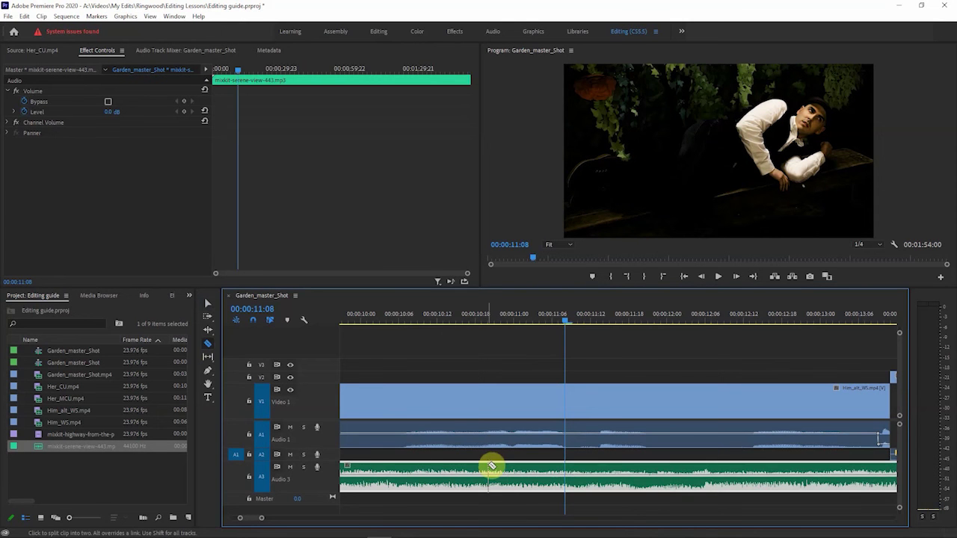
Step: Trim the A3 music clip to end with the last video clip at 00:00:25:22
{"action": "key", "text": "backslash"}
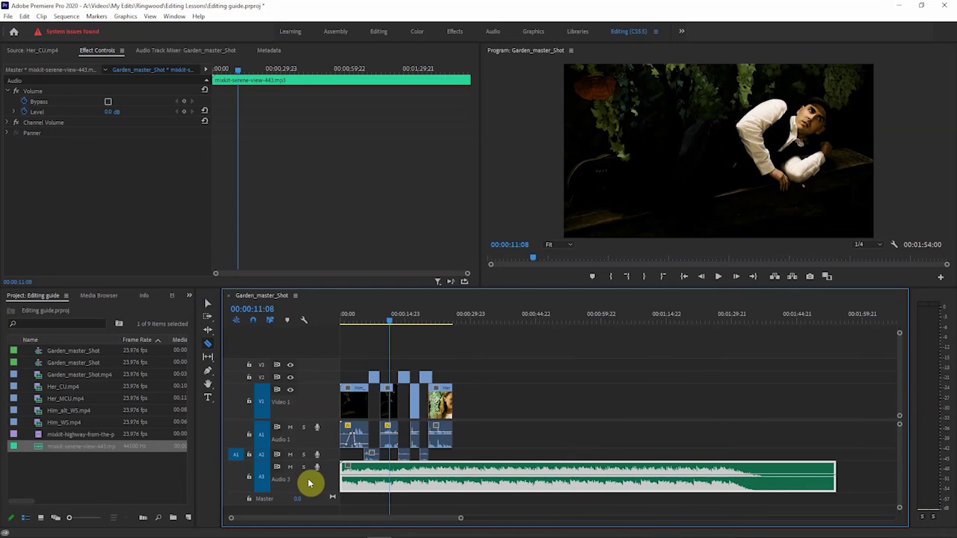
{"action": "left_click", "coordinate": [208, 304]}
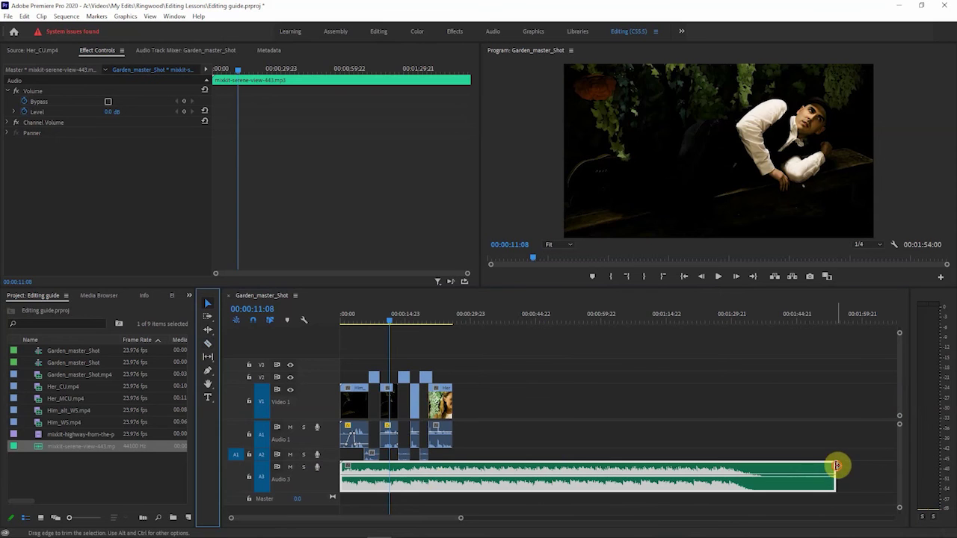
{"action": "left_click_drag", "start_coordinate": [834, 467], "coordinate": [452, 470]}
{"action": "key", "text": "backslash"}
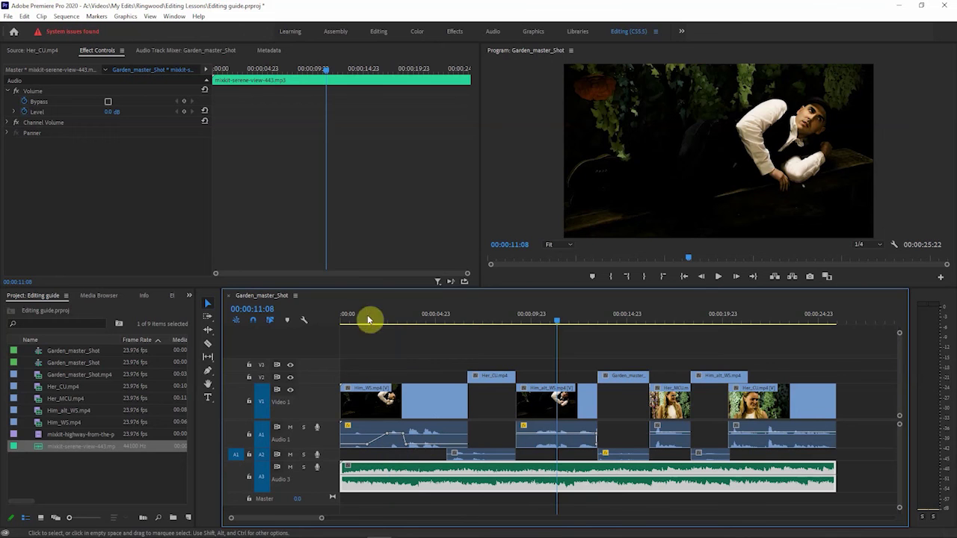
Step: Play from the start, stop near 00:00:03:12, and hold the Audio 1 volume line raised longer
{"action": "key", "text": "Home"}
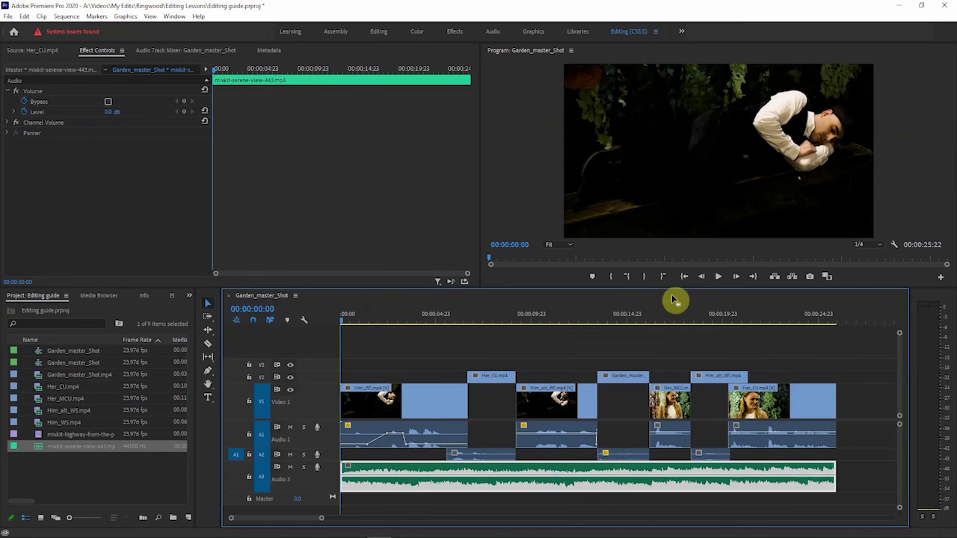
{"action": "left_click", "coordinate": [716, 279]}
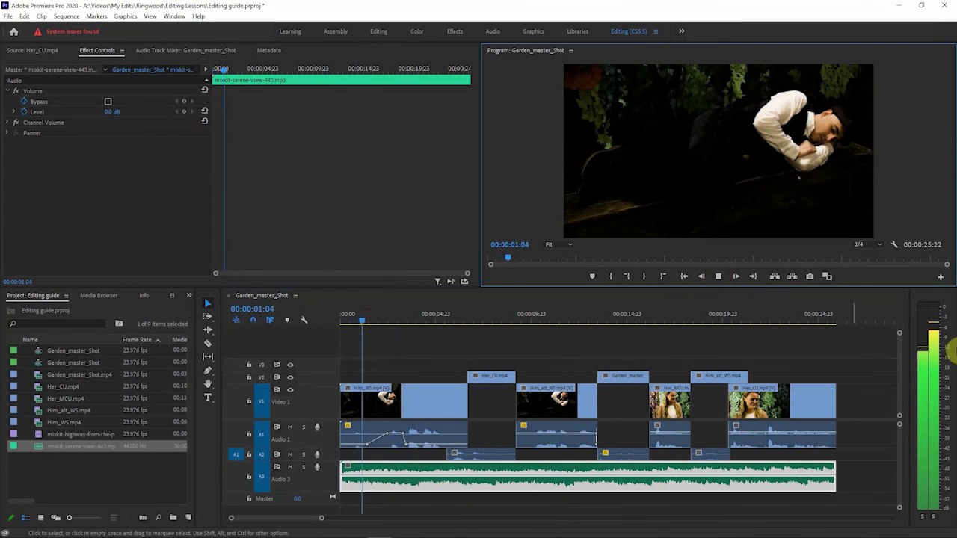
{"action": "left_click", "coordinate": [717, 278]}
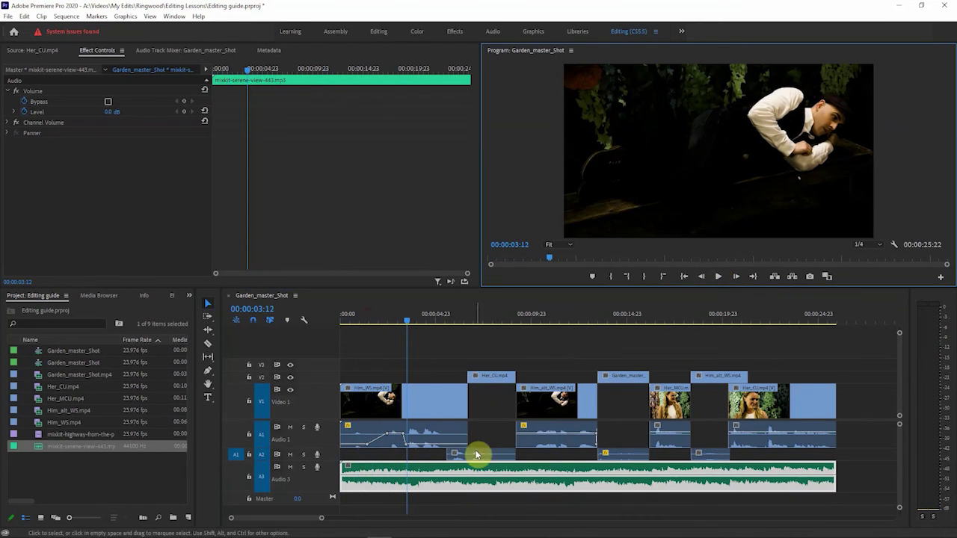
{"action": "left_click_drag", "start_coordinate": [405, 444], "coordinate": [395, 438]}
Step: Rename audio track A3 to "music" in the Audio Track Mixer
{"action": "left_click", "coordinate": [474, 483]}
{"action": "left_click", "coordinate": [206, 72]}
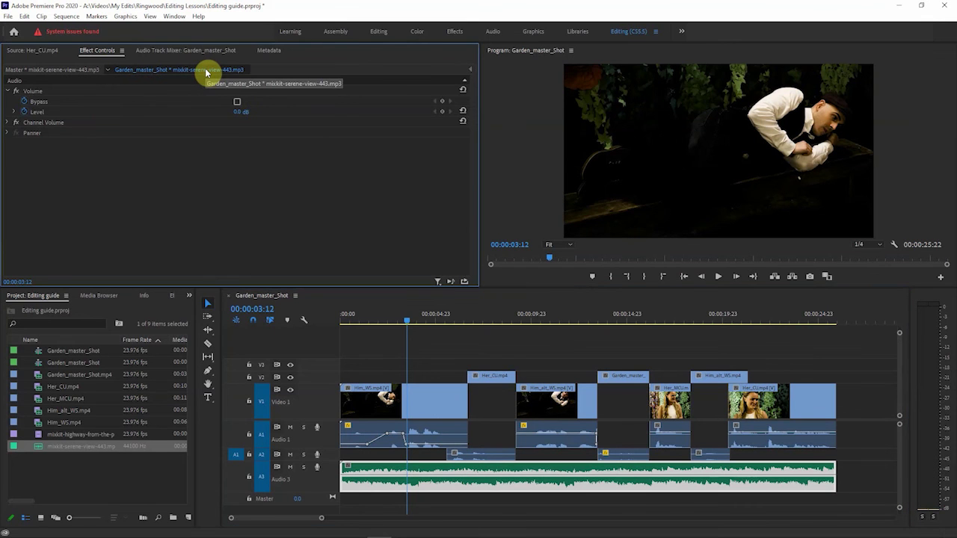
{"action": "left_click", "coordinate": [169, 52]}
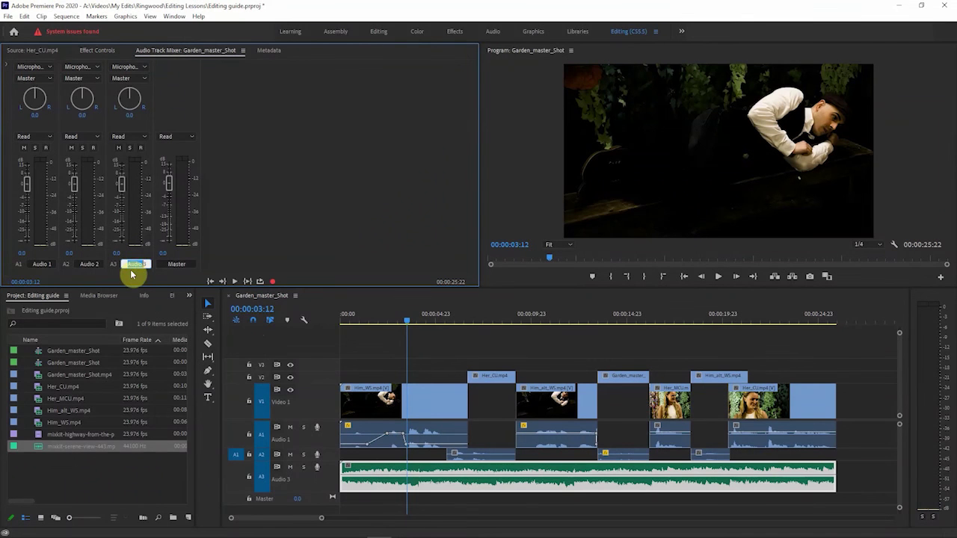
{"action": "type", "text": "music"}
{"action": "key", "text": "Return"}
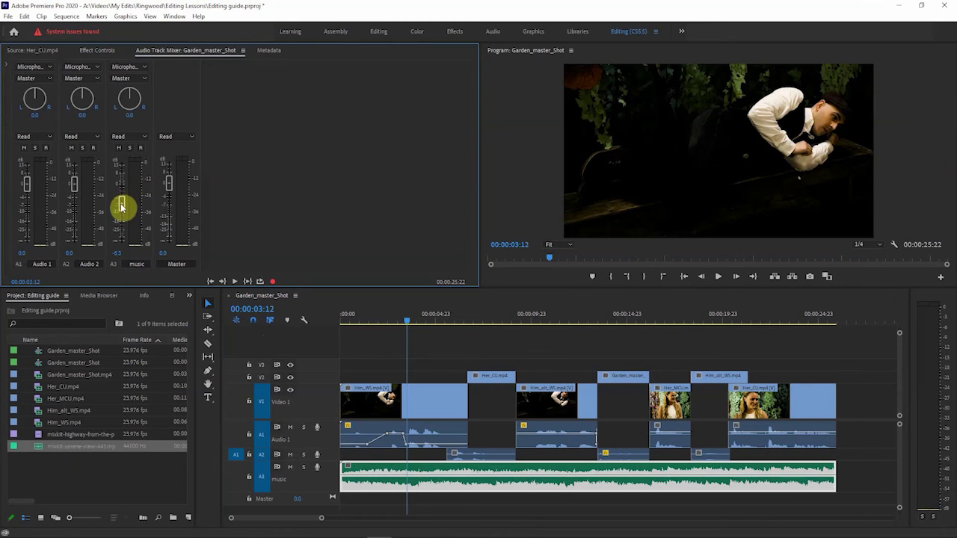
Step: Play the sequence from the start and lower the music track's fader
{"action": "left_click_drag", "start_coordinate": [404, 322], "coordinate": [337, 320]}
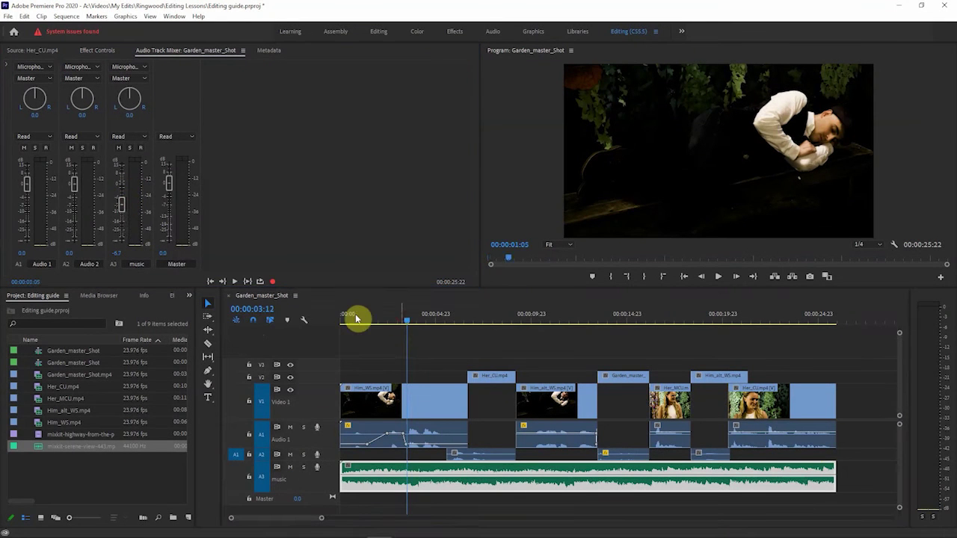
{"action": "left_click", "coordinate": [717, 277]}
{"action": "left_click_drag", "start_coordinate": [122, 203], "coordinate": [121, 239]}
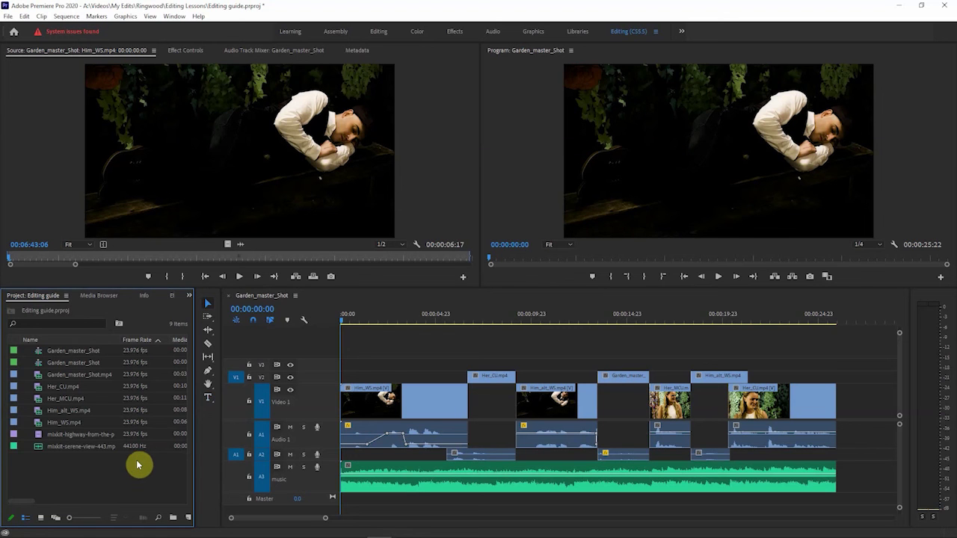
Step: Type the title 'The Garedn of Eden' near the sequence start, enlarge its text box, and scrub to check it
{"action": "left_click", "coordinate": [188, 517]}
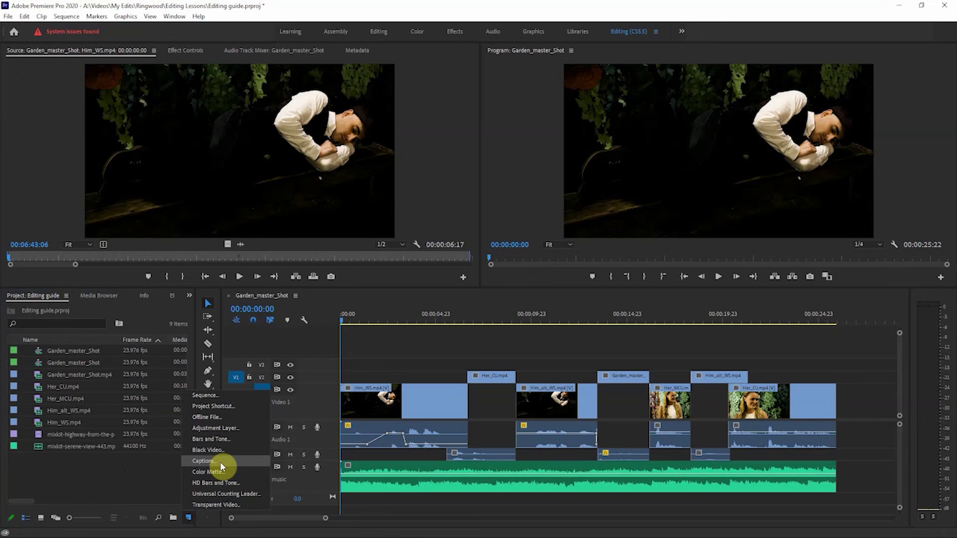
{"action": "left_click", "coordinate": [133, 487]}
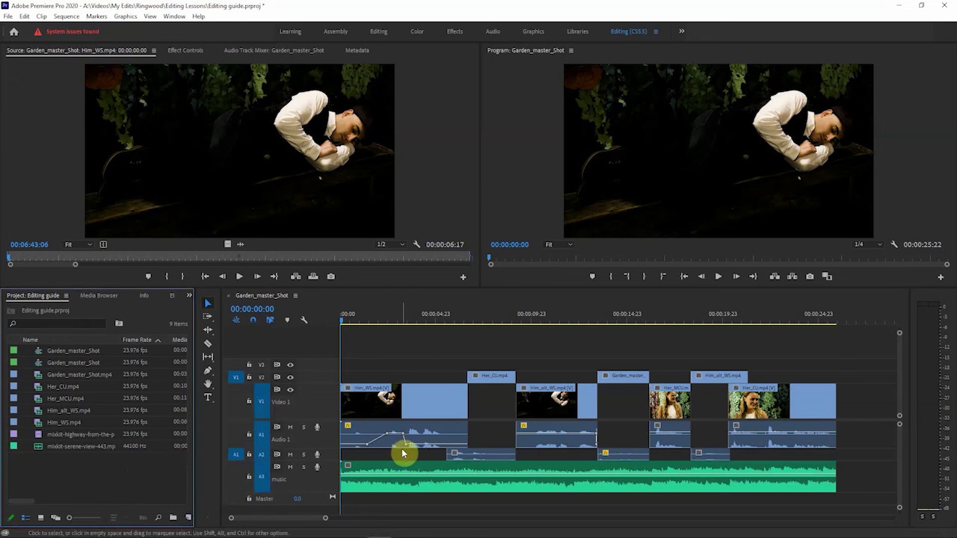
{"action": "mouse_move", "coordinate": [348, 321]}
{"action": "left_mouse_down"}
{"action": "mouse_move", "coordinate": [391, 327]}
{"action": "mouse_move", "coordinate": [356, 320]}
{"action": "left_mouse_up"}
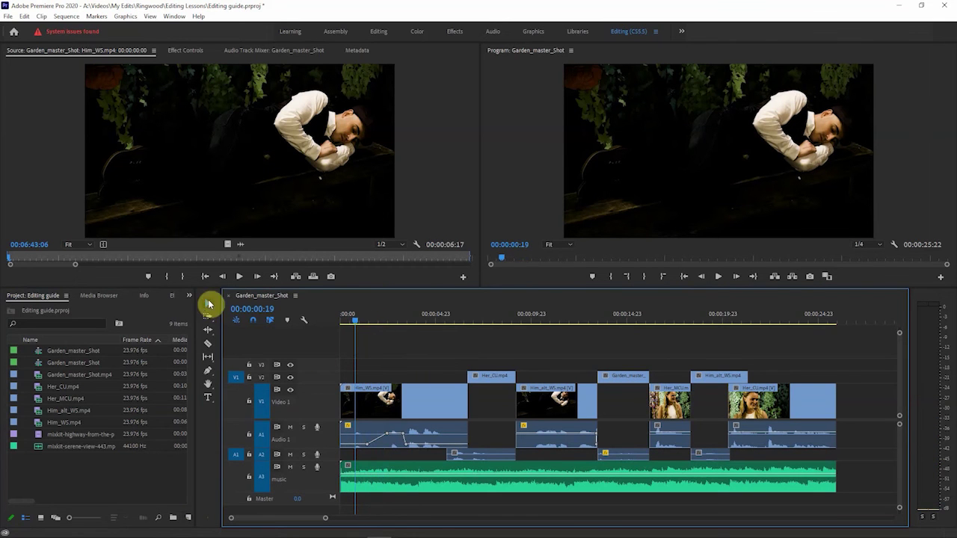
{"action": "left_click", "coordinate": [210, 399]}
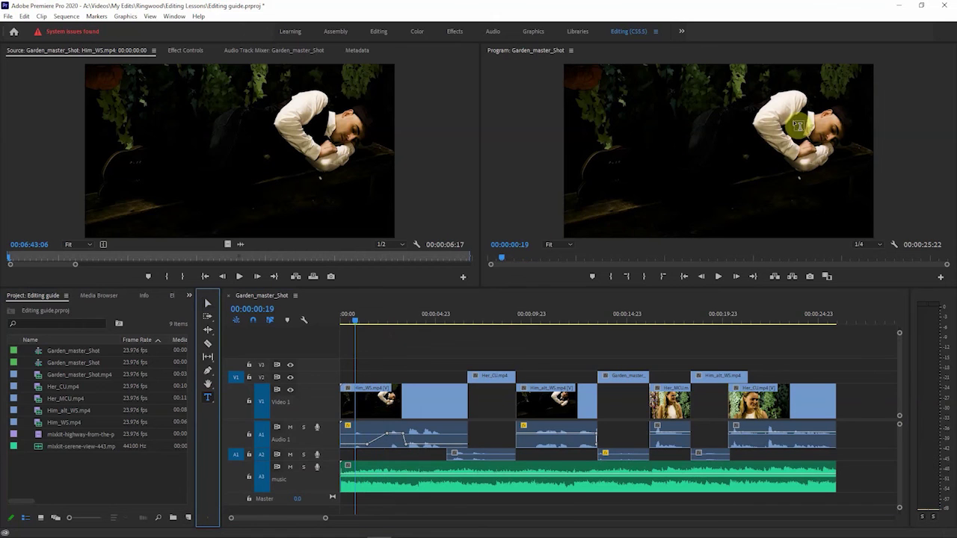
{"action": "left_click", "coordinate": [588, 213]}
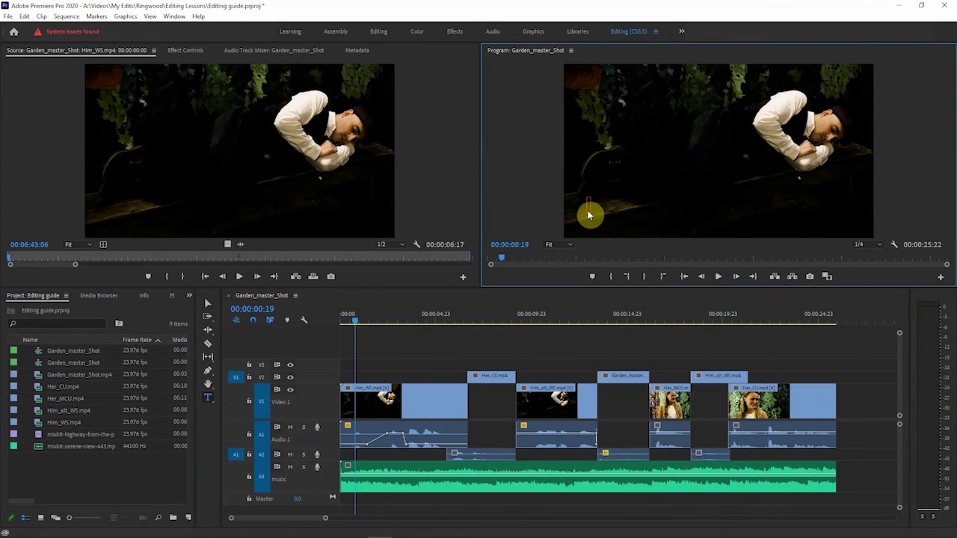
{"action": "type", "text": "The Gared"}
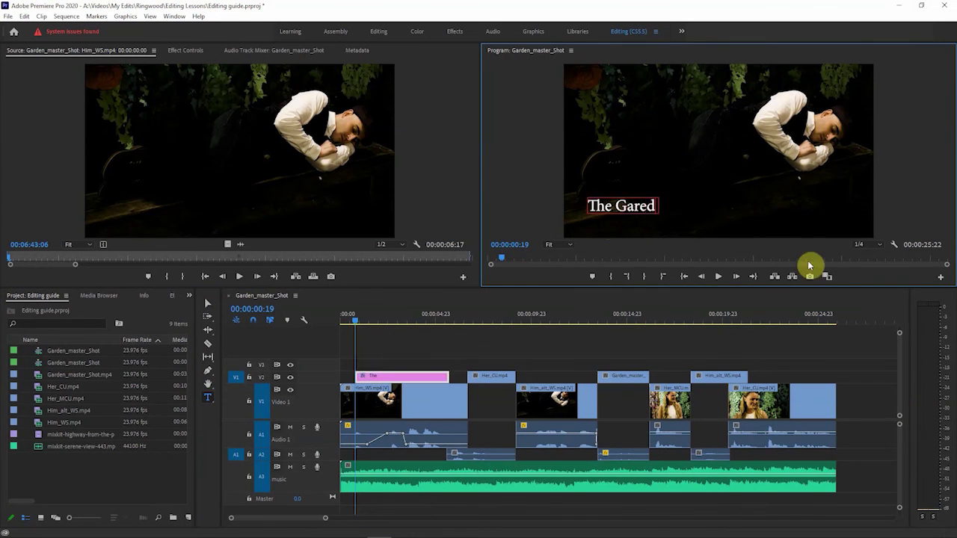
{"action": "key", "text": "BackSpace"}
{"action": "key", "text": "BackSpace"}
{"action": "type", "text": "den of"}
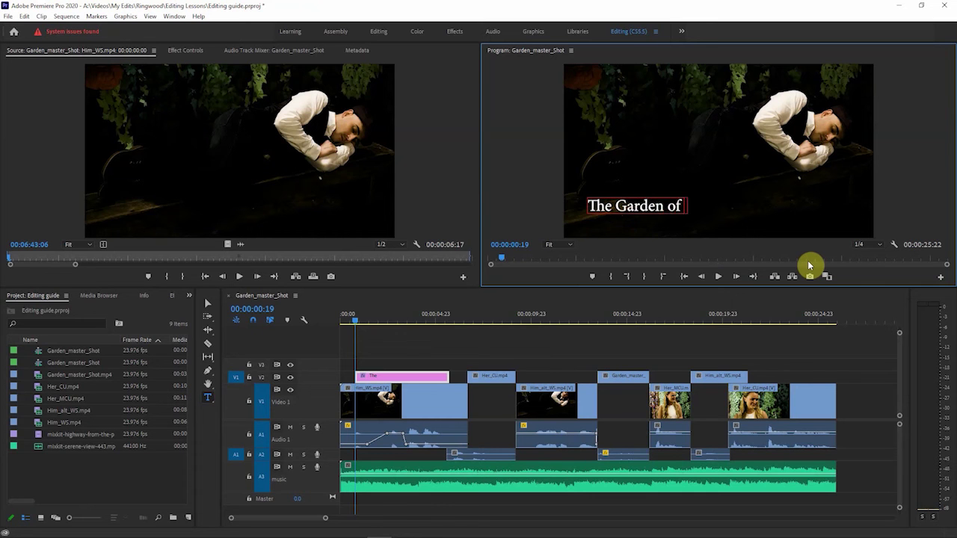
{"action": "type", "text": " Eden"}
{"action": "key", "text": "Escape"}
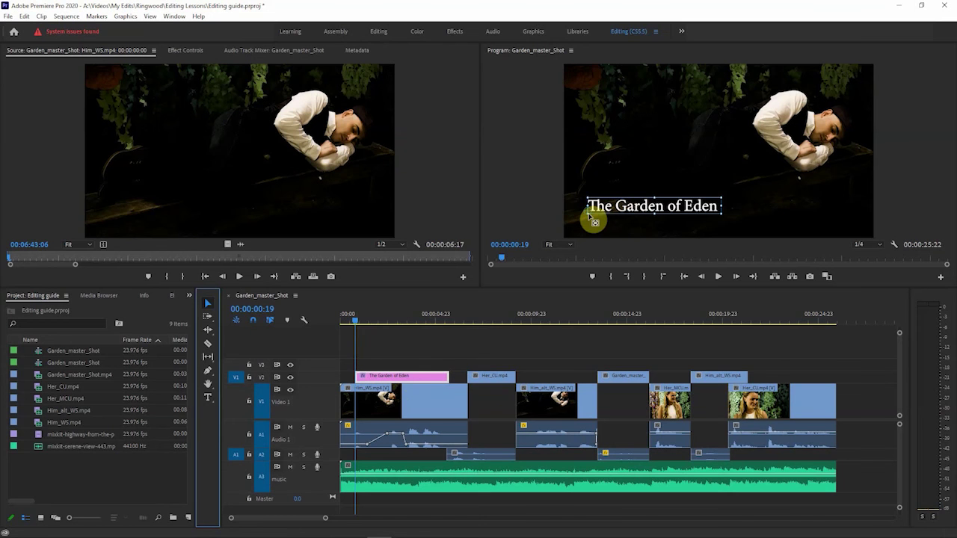
{"action": "left_click_drag", "start_coordinate": [590, 218], "coordinate": [777, 222]}
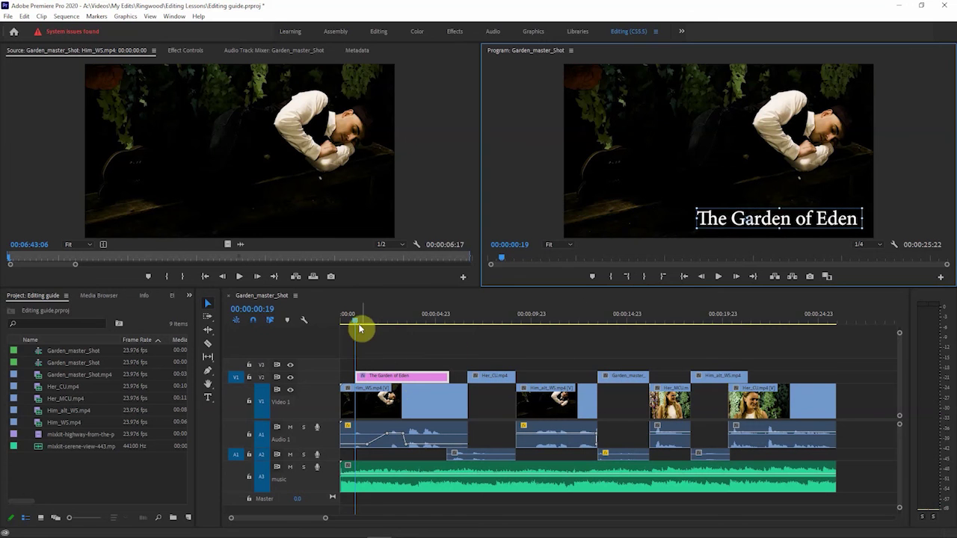
{"action": "left_click_drag", "start_coordinate": [360, 329], "coordinate": [408, 331]}
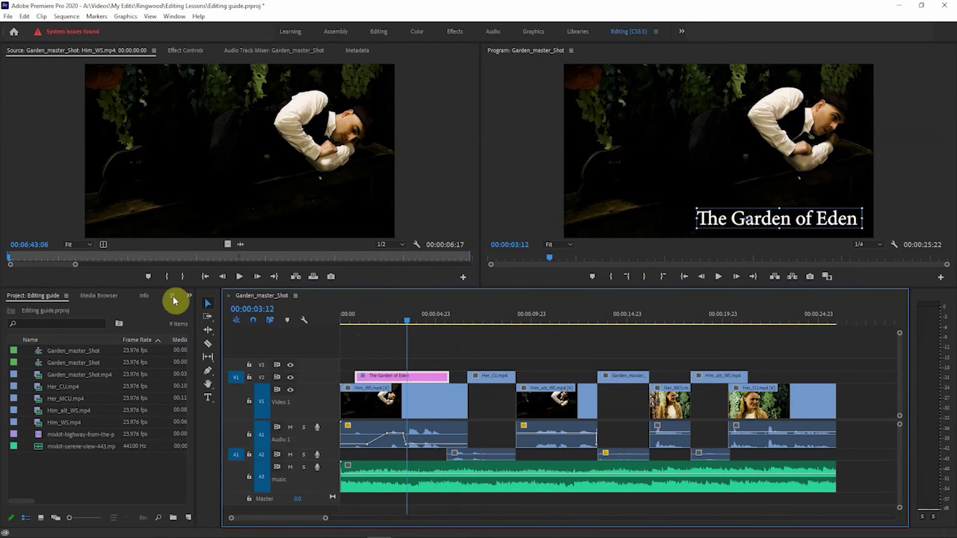
Step: Put Cross Dissolves on both ends of the V2 title clip and preview the fade in and out
{"action": "left_click", "coordinate": [173, 298]}
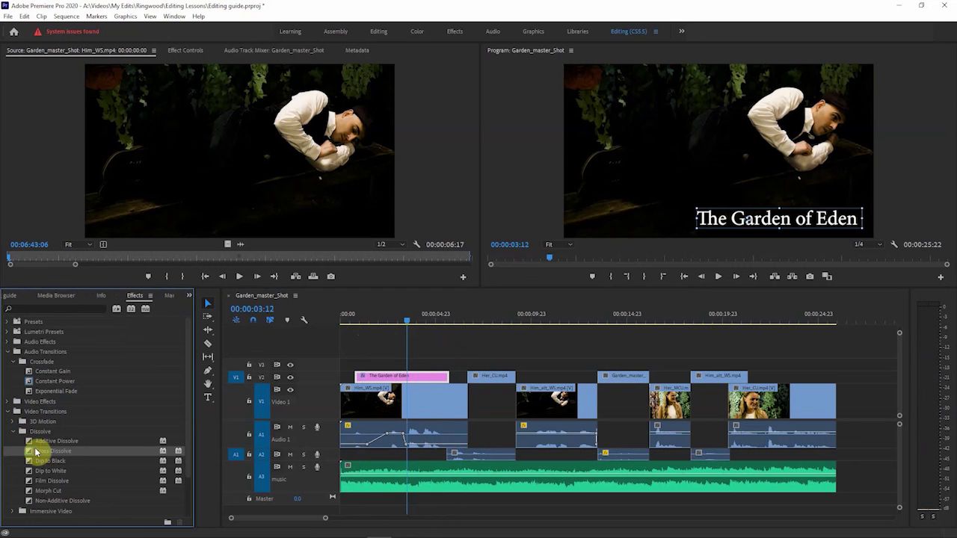
{"action": "left_click_drag", "start_coordinate": [62, 452], "coordinate": [358, 378]}
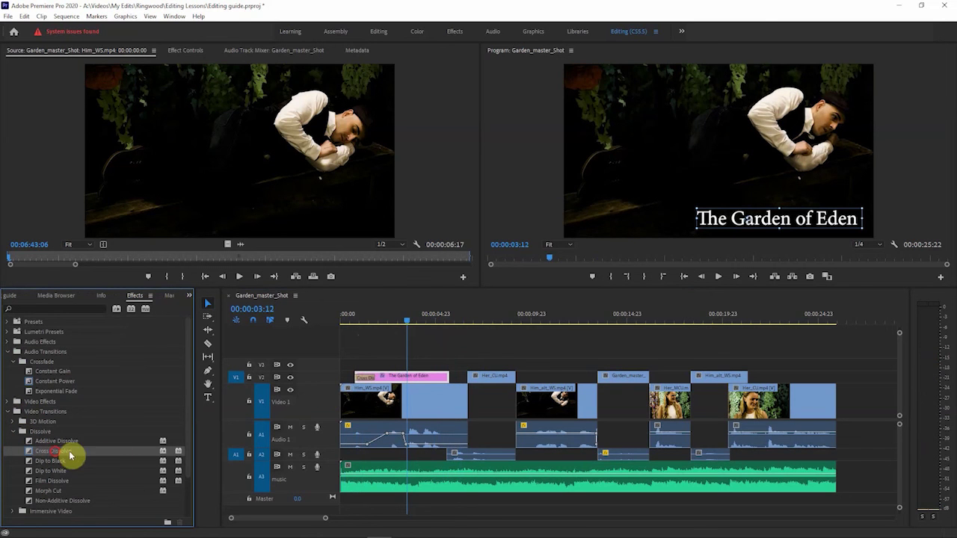
{"action": "left_click_drag", "start_coordinate": [70, 454], "coordinate": [444, 378]}
{"action": "left_click", "coordinate": [347, 323]}
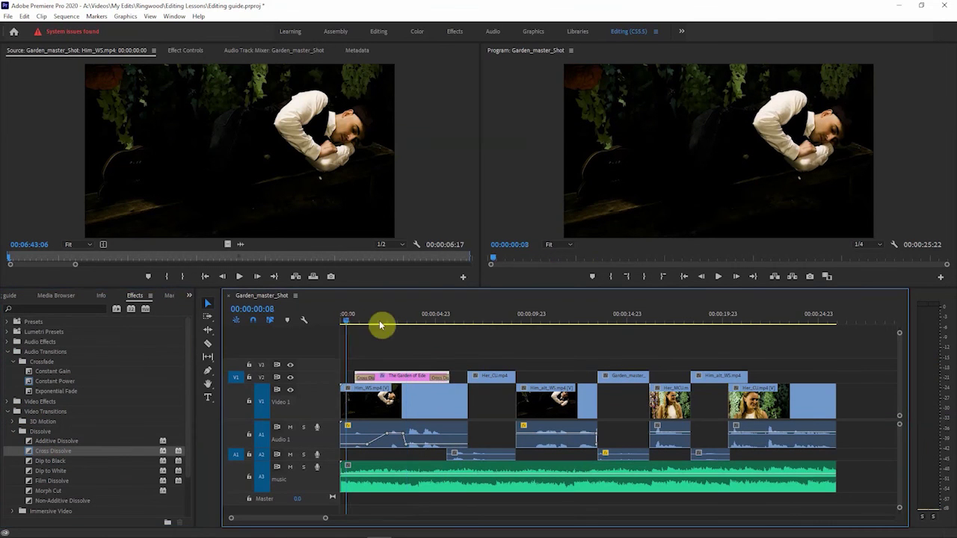
{"action": "left_click", "coordinate": [719, 276]}
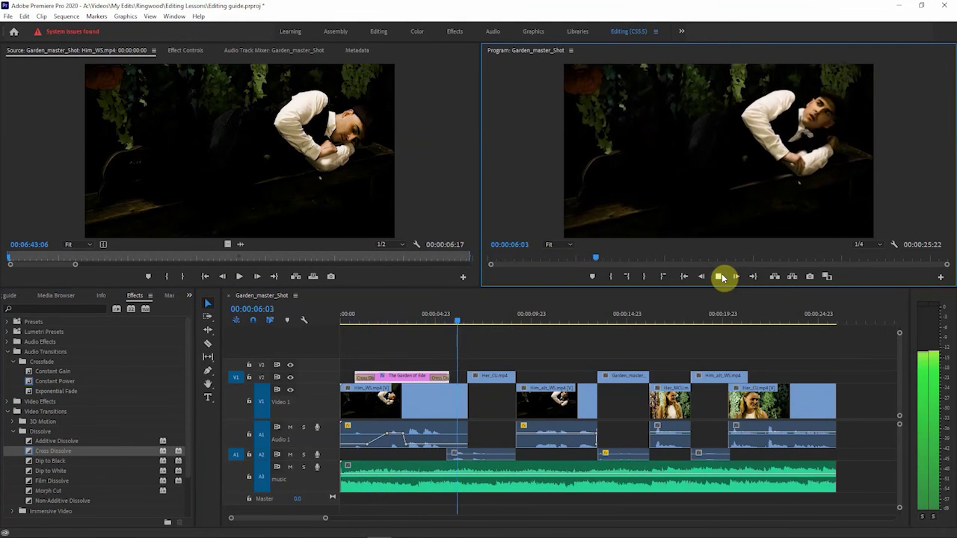
{"action": "left_click", "coordinate": [720, 277]}
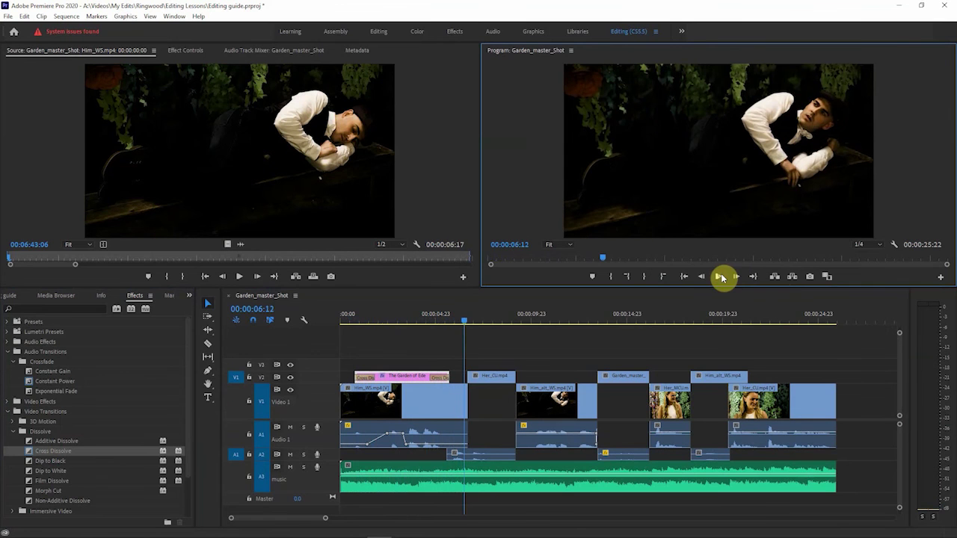
{"action": "left_click", "coordinate": [396, 323]}
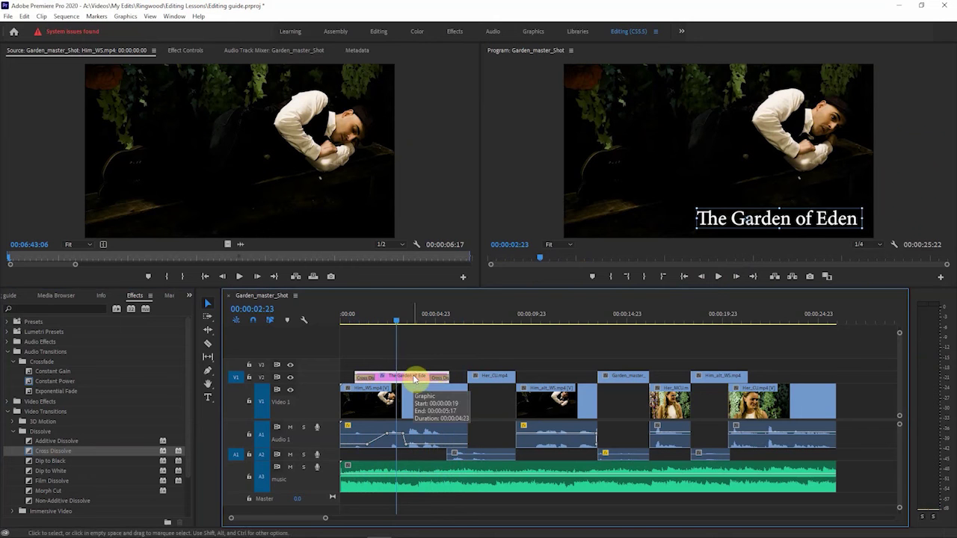
Step: Set the title font to Zombie Slayer and nudge the title slightly left and up
{"action": "left_click", "coordinate": [184, 53]}
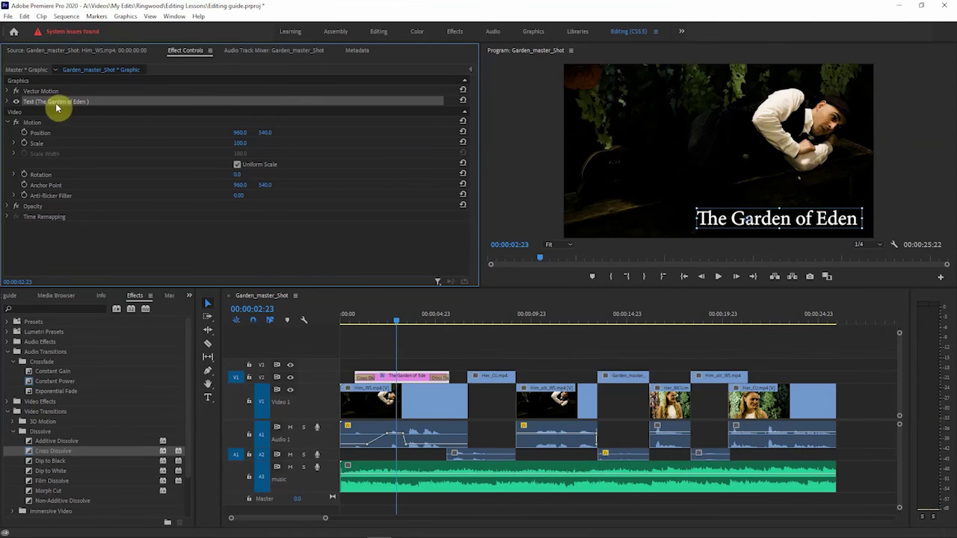
{"action": "left_click", "coordinate": [9, 101]}
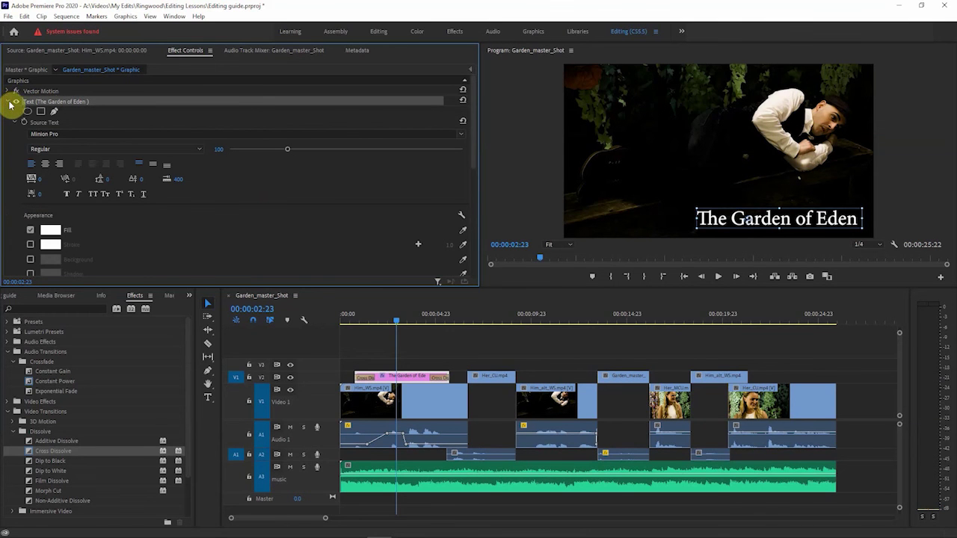
{"action": "left_click", "coordinate": [461, 136]}
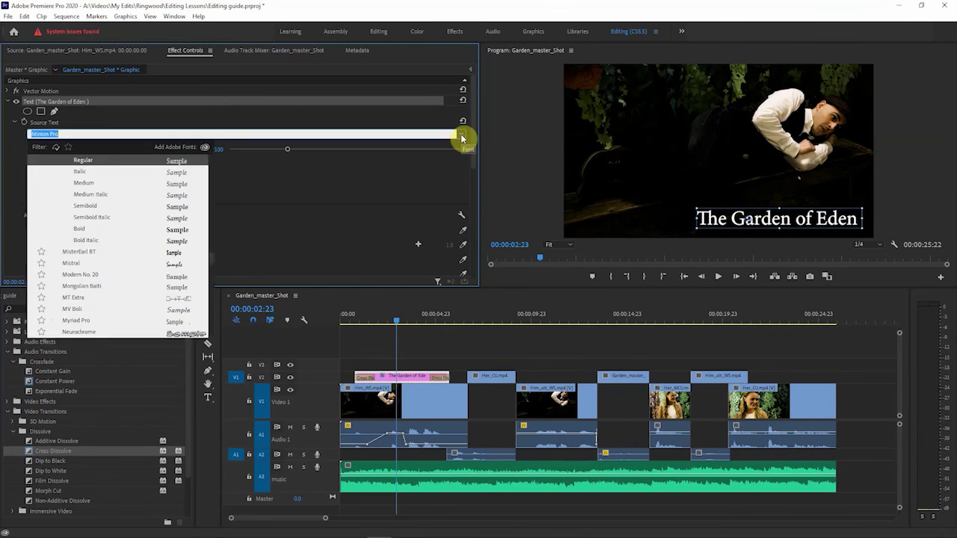
{"action": "left_click", "coordinate": [153, 215]}
{"action": "left_click", "coordinate": [71, 133]}
{"action": "scroll", "coordinate": [135, 224], "scroll_direction": "down", "scroll_amount": 5}
{"action": "left_click", "coordinate": [79, 274]}
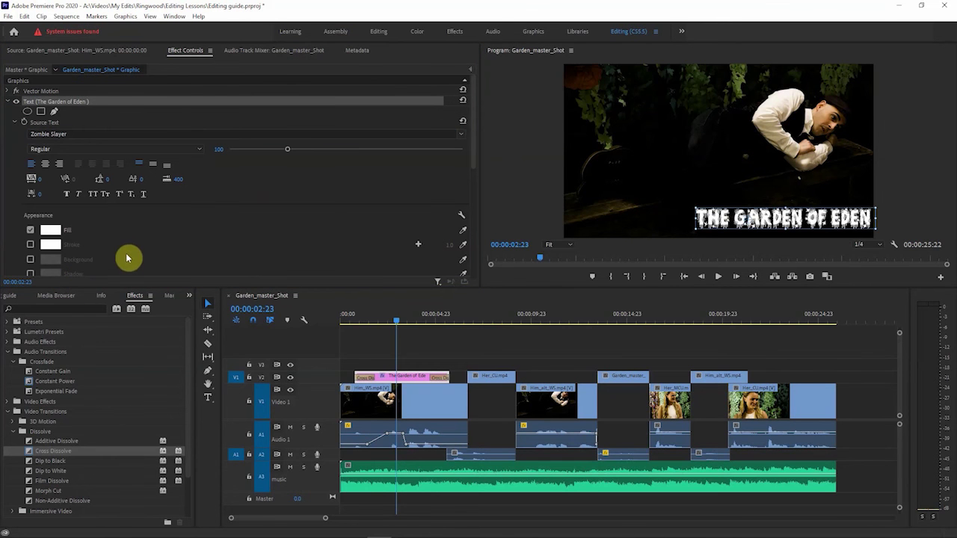
{"action": "left_click_drag", "start_coordinate": [791, 219], "coordinate": [782, 216]}
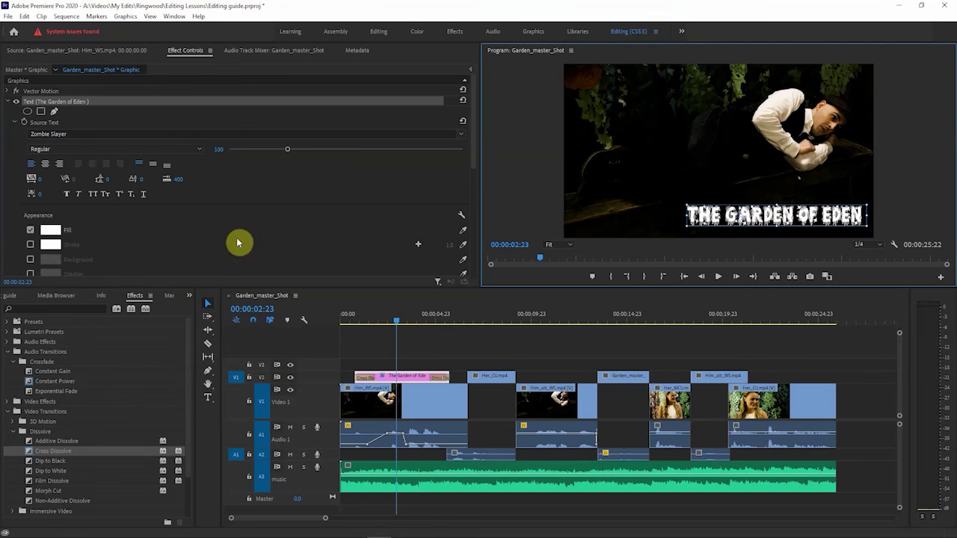
Step: Make the title's fill colour pure red and try faux bold
{"action": "left_click", "coordinate": [47, 232]}
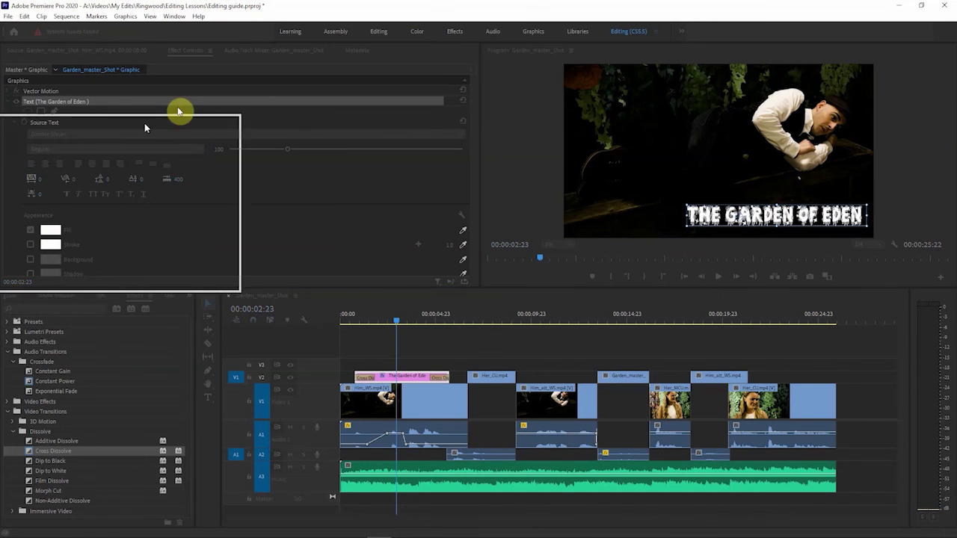
{"action": "left_click", "coordinate": [177, 243]}
{"action": "left_click_drag", "start_coordinate": [192, 275], "coordinate": [251, 269]}
{"action": "left_click", "coordinate": [346, 128]}
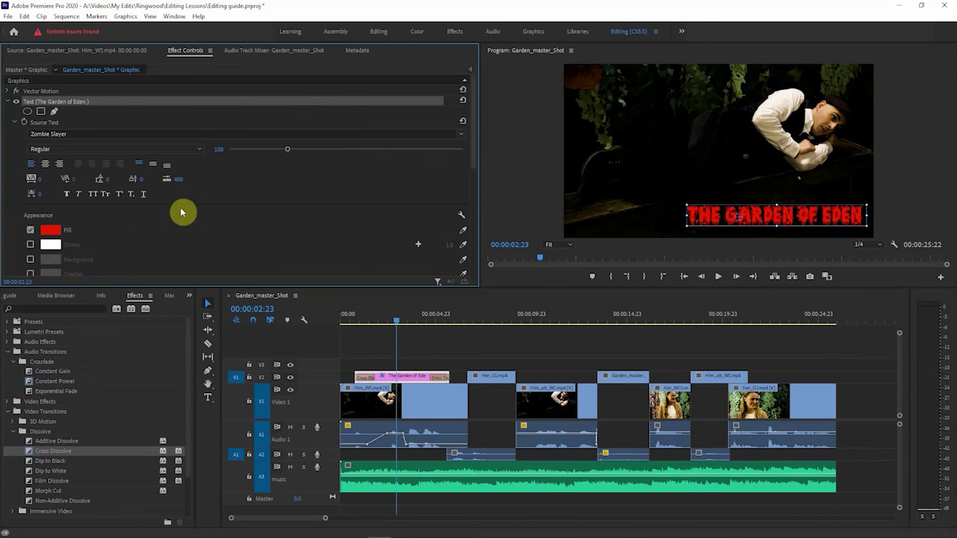
{"action": "scroll", "coordinate": [183, 172], "scroll_direction": "down", "scroll_amount": 2}
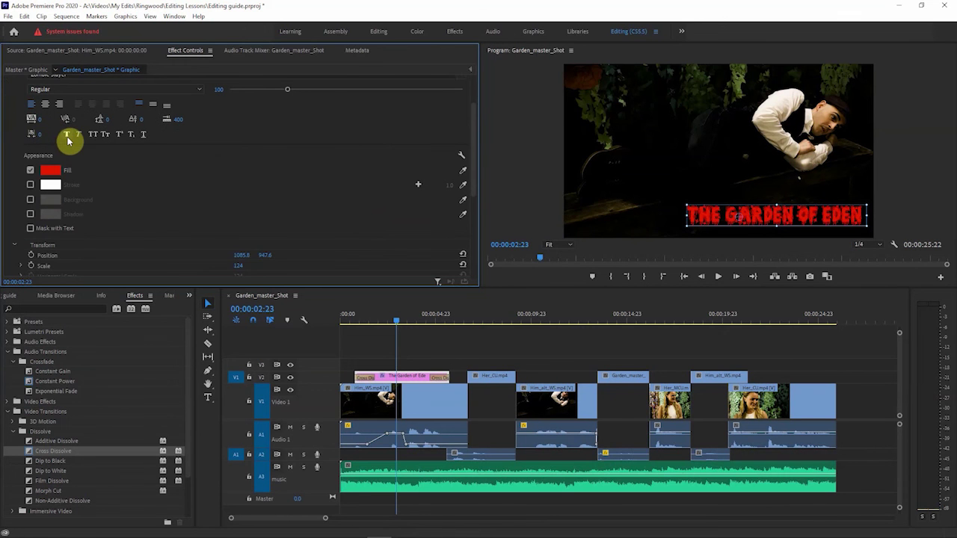
{"action": "left_click", "coordinate": [67, 137]}
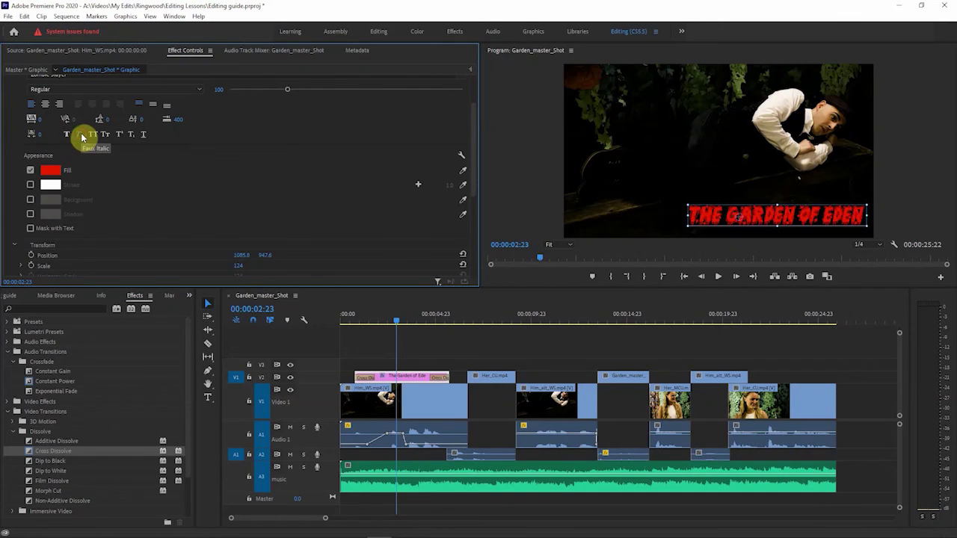
Step: Rotate the title to 345.7°
{"action": "scroll", "coordinate": [111, 201], "scroll_direction": "down", "scroll_amount": 1}
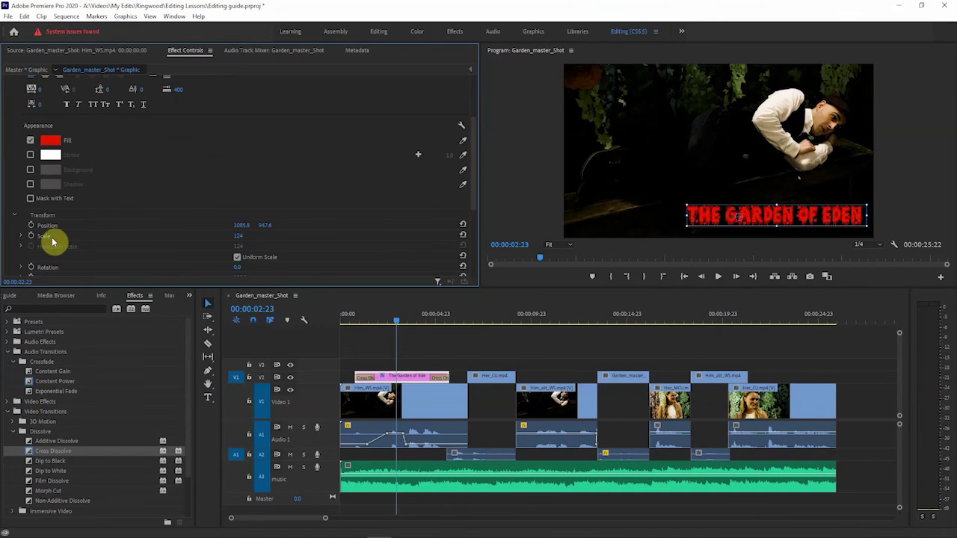
{"action": "scroll", "coordinate": [37, 240], "scroll_direction": "down", "scroll_amount": 1}
{"action": "left_click", "coordinate": [21, 238]}
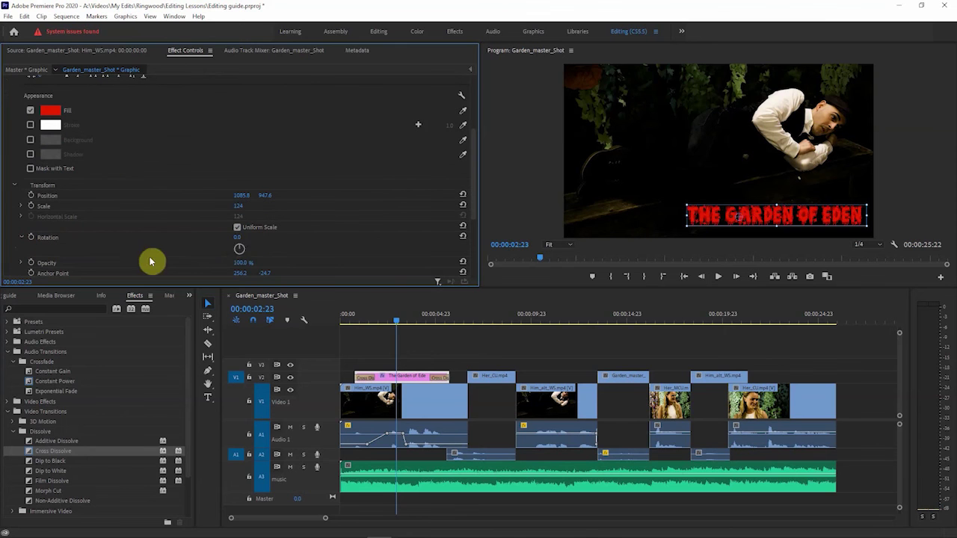
{"action": "left_click_drag", "start_coordinate": [239, 249], "coordinate": [235, 225]}
{"action": "scroll", "coordinate": [171, 228], "scroll_direction": "down", "scroll_amount": 1}
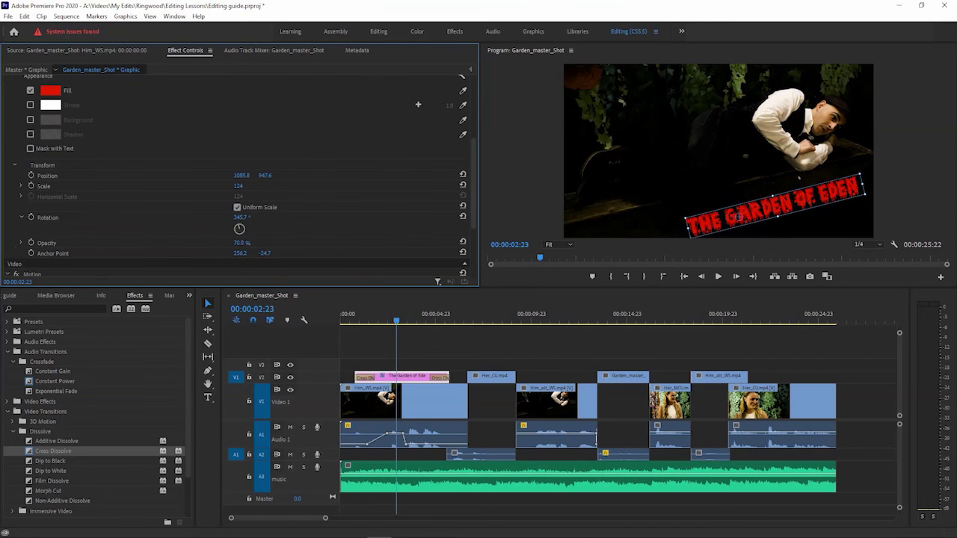
Step: Lower the title's opacity to 50% and preview it near the sequence start
{"action": "mouse_move", "coordinate": [241, 243]}
{"action": "left_mouse_down"}
{"action": "mouse_move", "coordinate": [217, 243]}
{"action": "mouse_move", "coordinate": [243, 243]}
{"action": "left_mouse_up"}
{"action": "left_click", "coordinate": [350, 320]}
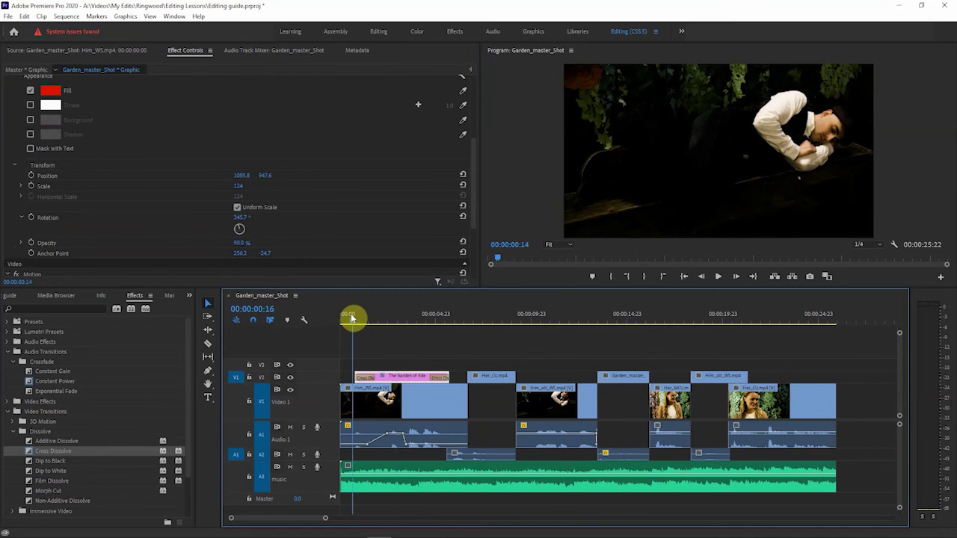
{"action": "left_click", "coordinate": [716, 278]}
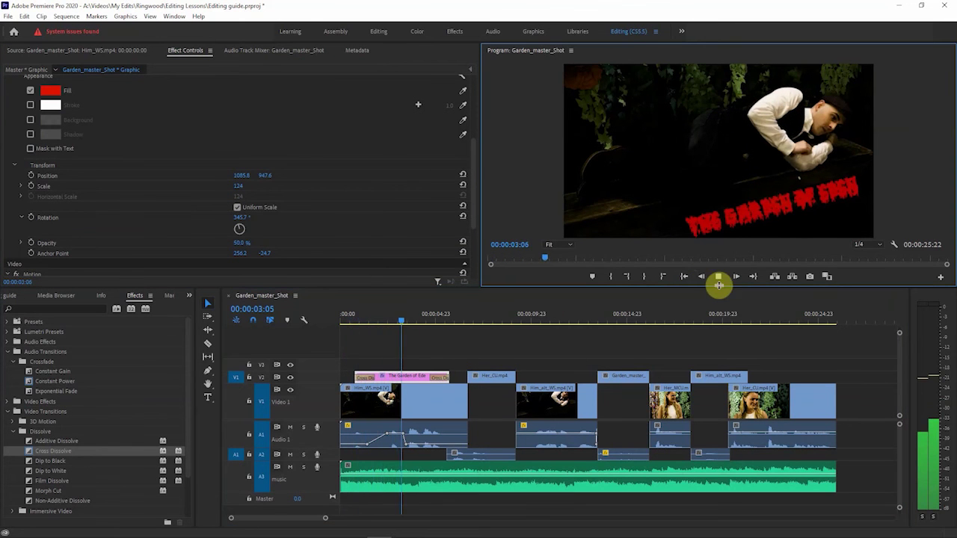
{"action": "key", "text": "space"}
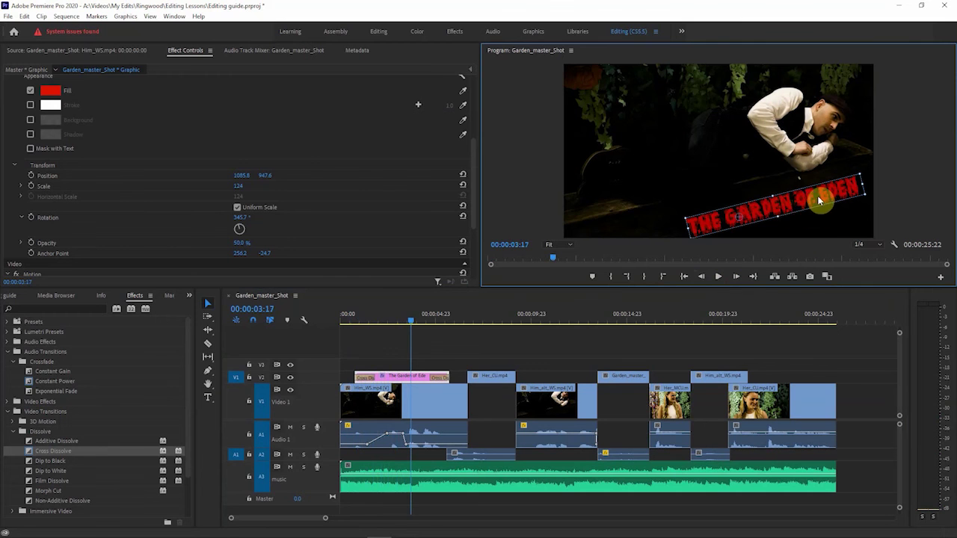
Step: Set Program monitor playback resolution to Full and replay the sequence to about ten seconds
{"action": "left_click", "coordinate": [867, 247]}
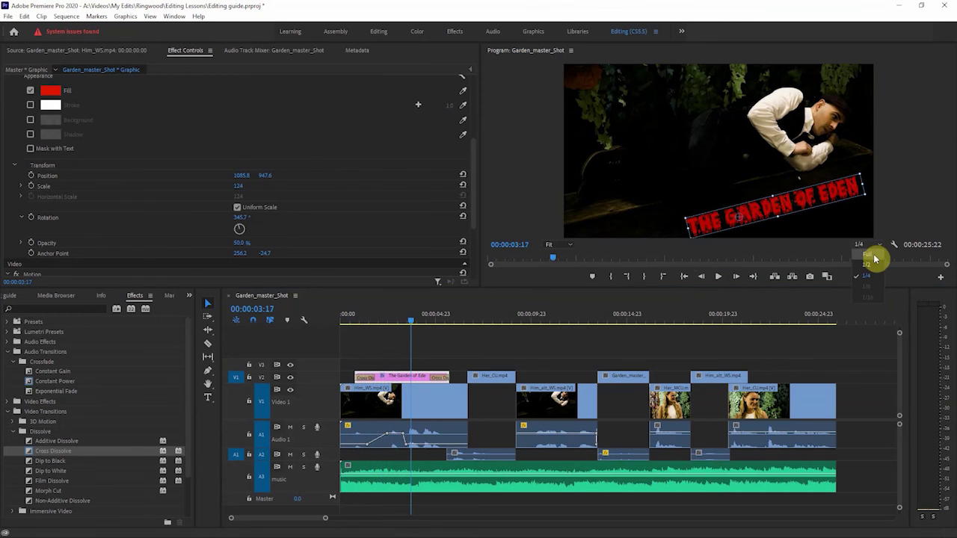
{"action": "left_click", "coordinate": [873, 256]}
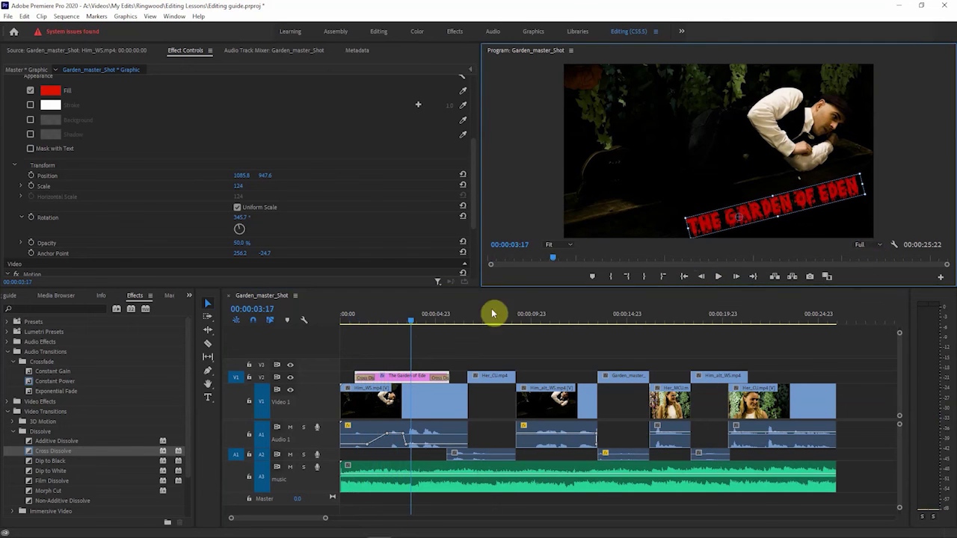
{"action": "left_click_drag", "start_coordinate": [381, 321], "coordinate": [352, 320]}
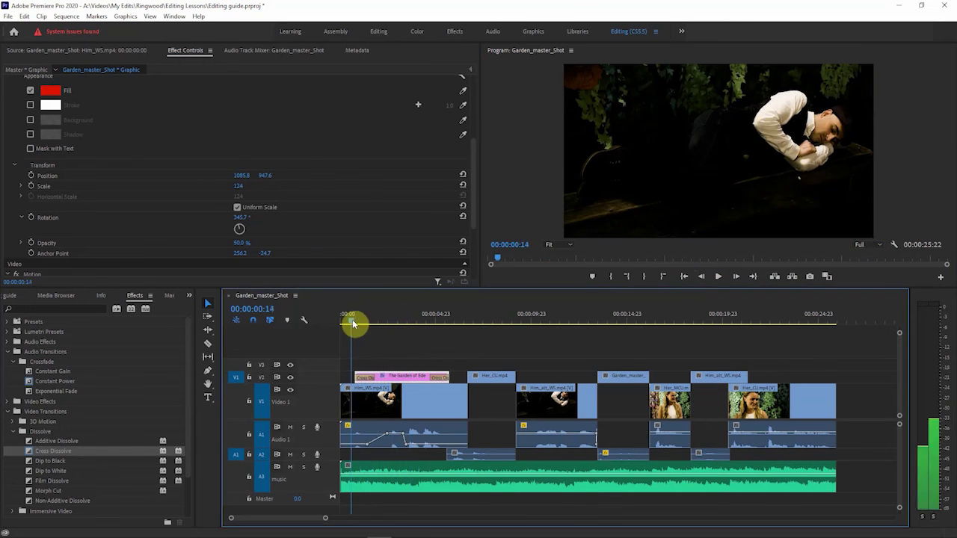
{"action": "left_click", "coordinate": [718, 276]}
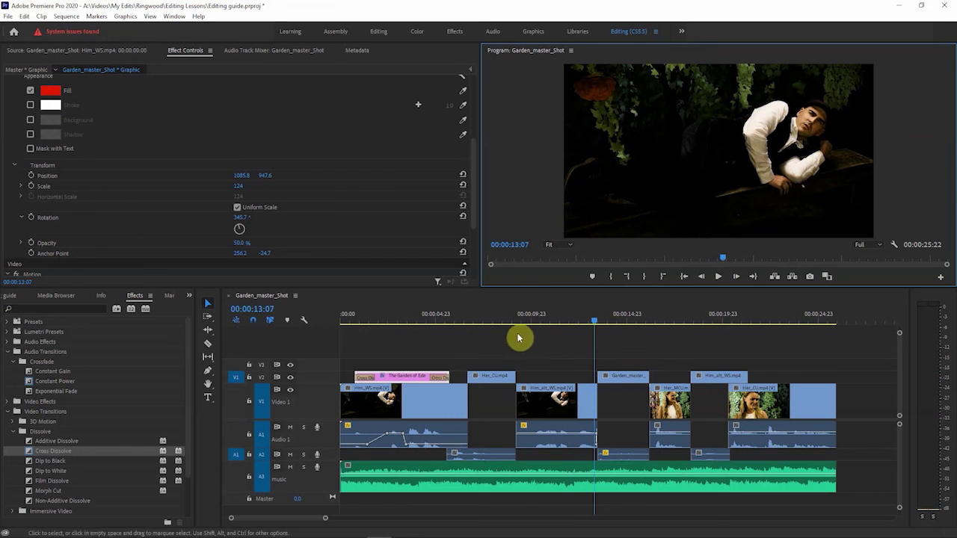
{"action": "left_click_drag", "start_coordinate": [478, 320], "coordinate": [540, 324]}
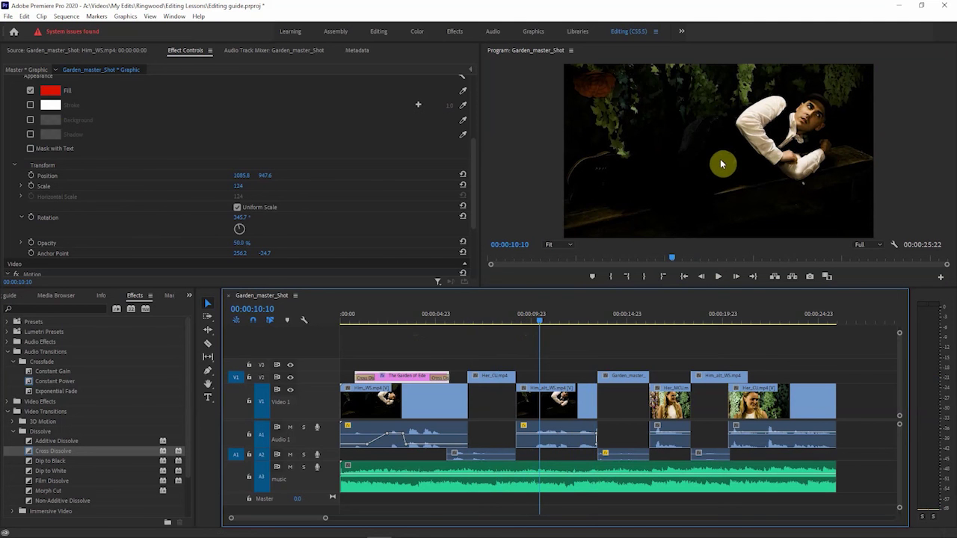
Step: On Him_alt_WS.mp4, roughly enlarge the clip to about 114% and shift it left and down to Y 726
{"action": "left_click", "coordinate": [559, 404]}
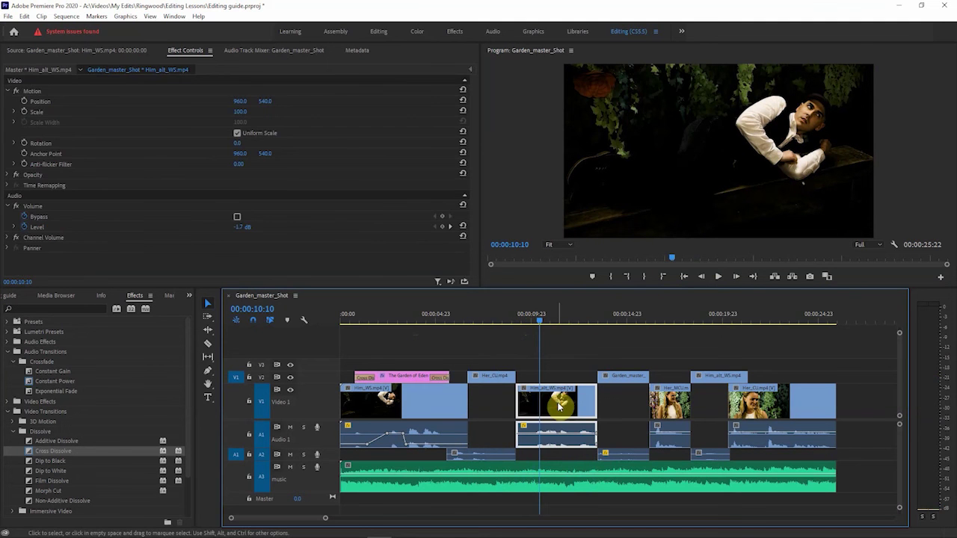
{"action": "left_click", "coordinate": [14, 111]}
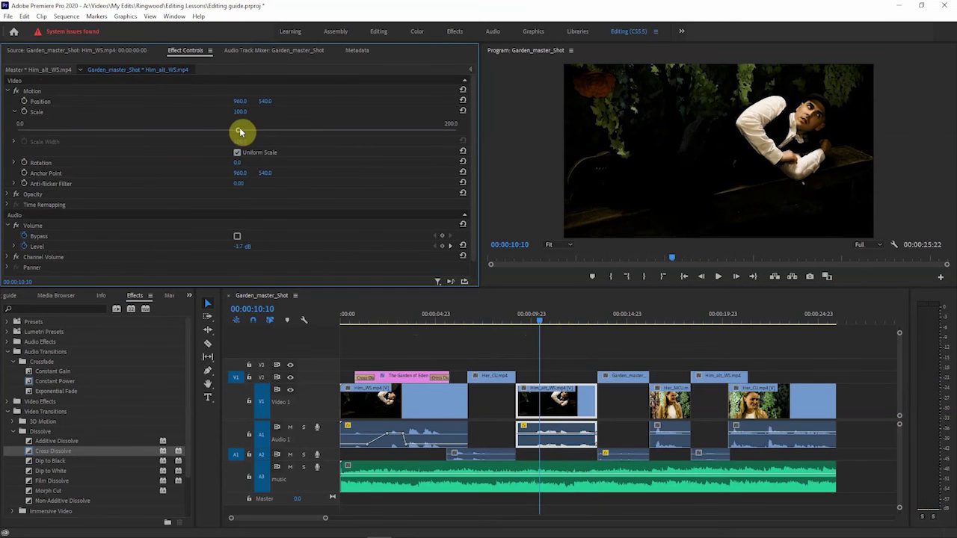
{"action": "left_click_drag", "start_coordinate": [239, 131], "coordinate": [322, 147]}
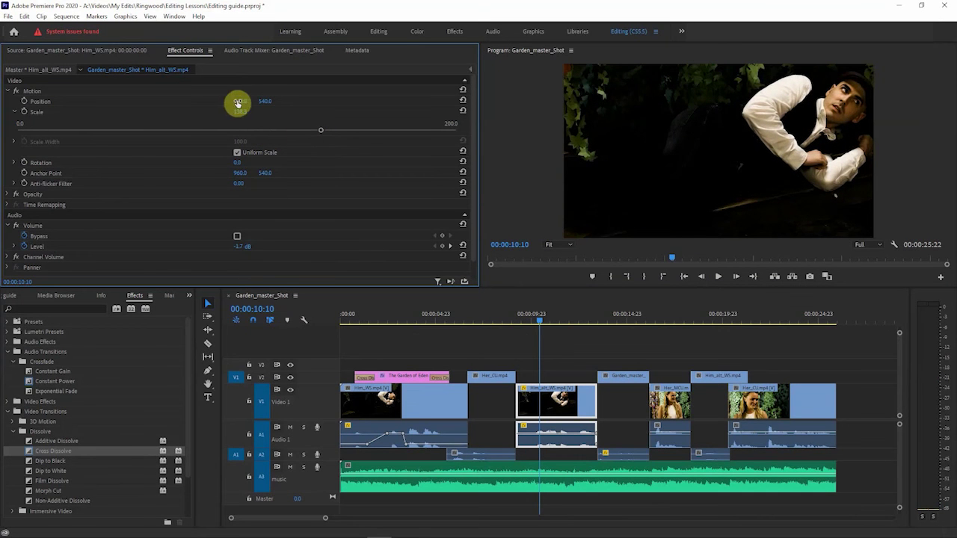
{"action": "left_click_drag", "start_coordinate": [237, 102], "coordinate": [186, 102]}
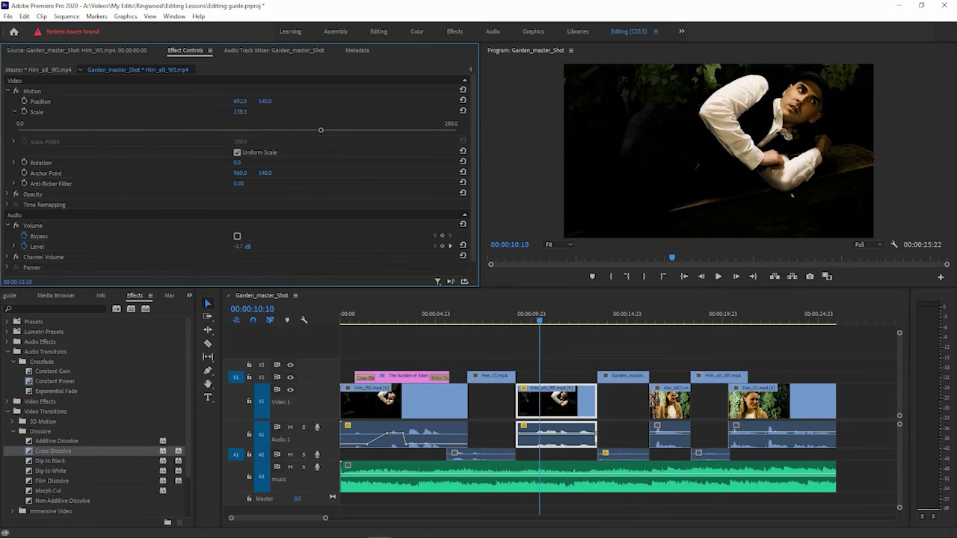
{"action": "left_click_drag", "start_coordinate": [265, 101], "coordinate": [403, 101]}
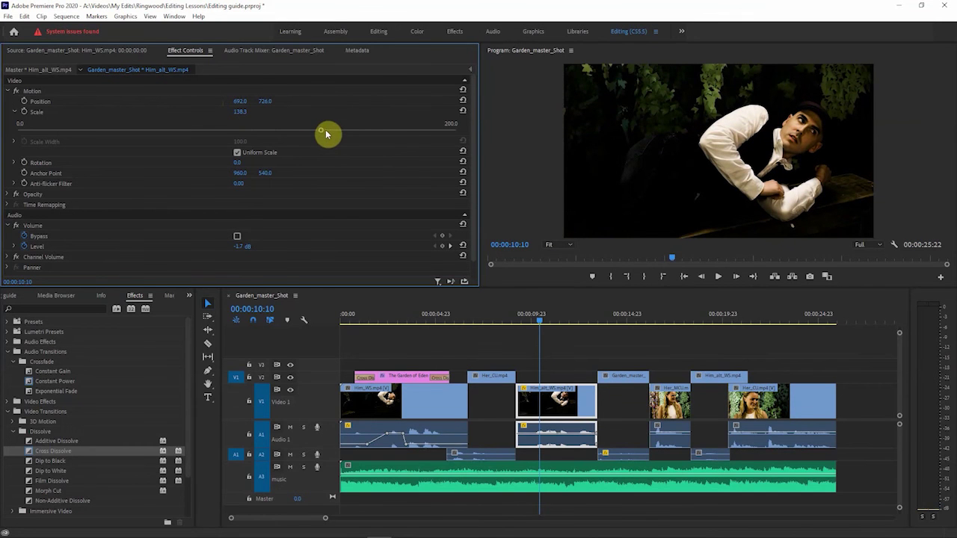
Step: Refine the framing to 180.9% scale at position 215, 783, then review from about five seconds
{"action": "left_click_drag", "start_coordinate": [322, 134], "coordinate": [380, 131]}
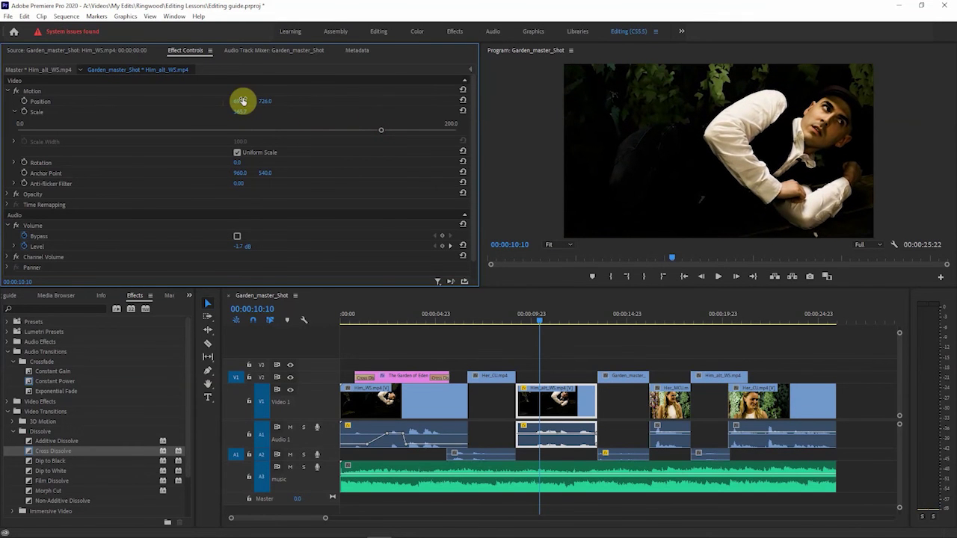
{"action": "left_click_drag", "start_coordinate": [244, 100], "coordinate": [180, 101]}
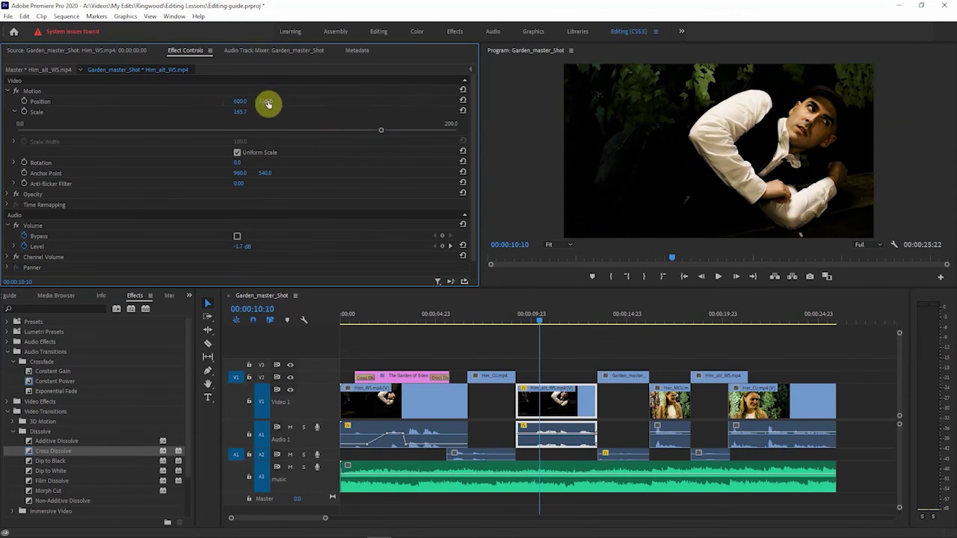
{"action": "mouse_move", "coordinate": [264, 101]}
{"action": "left_mouse_down"}
{"action": "mouse_move", "coordinate": [284, 100]}
{"action": "mouse_move", "coordinate": [269, 117]}
{"action": "left_mouse_up"}
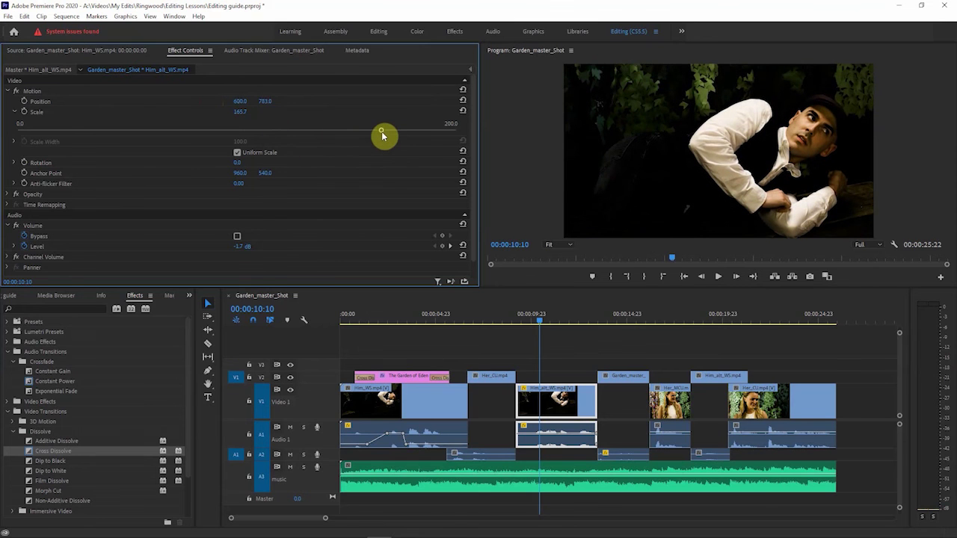
{"action": "left_click_drag", "start_coordinate": [381, 134], "coordinate": [415, 132]}
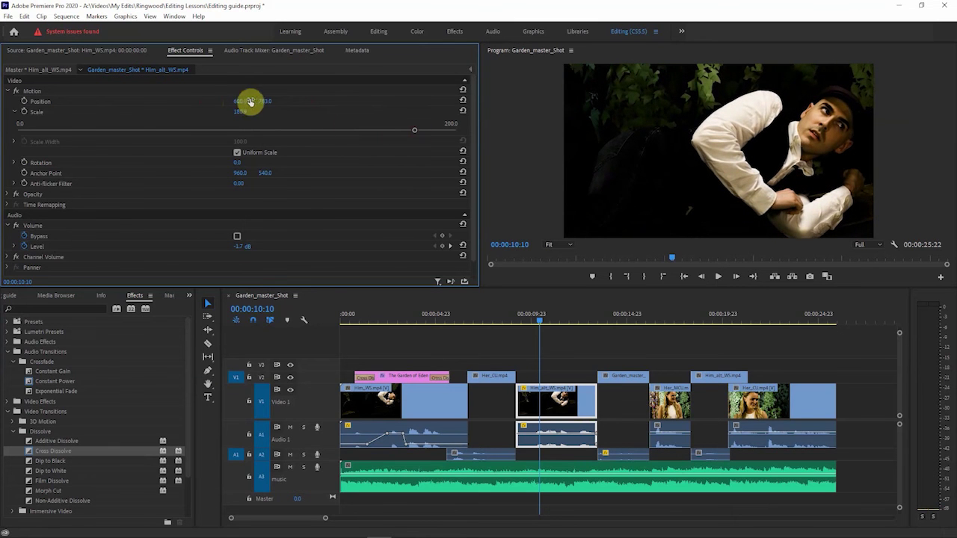
{"action": "left_click_drag", "start_coordinate": [245, 101], "coordinate": [201, 101]}
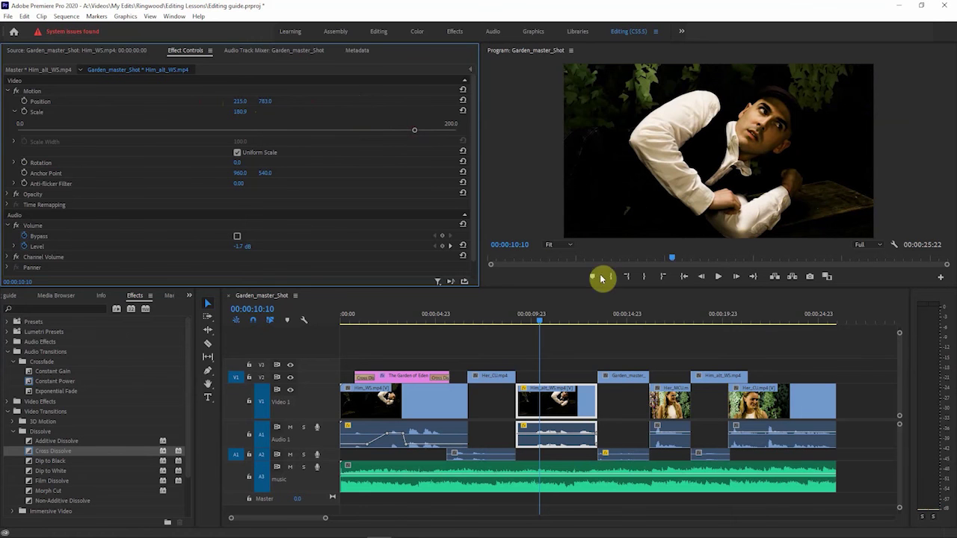
{"action": "left_click_drag", "start_coordinate": [546, 325], "coordinate": [444, 329]}
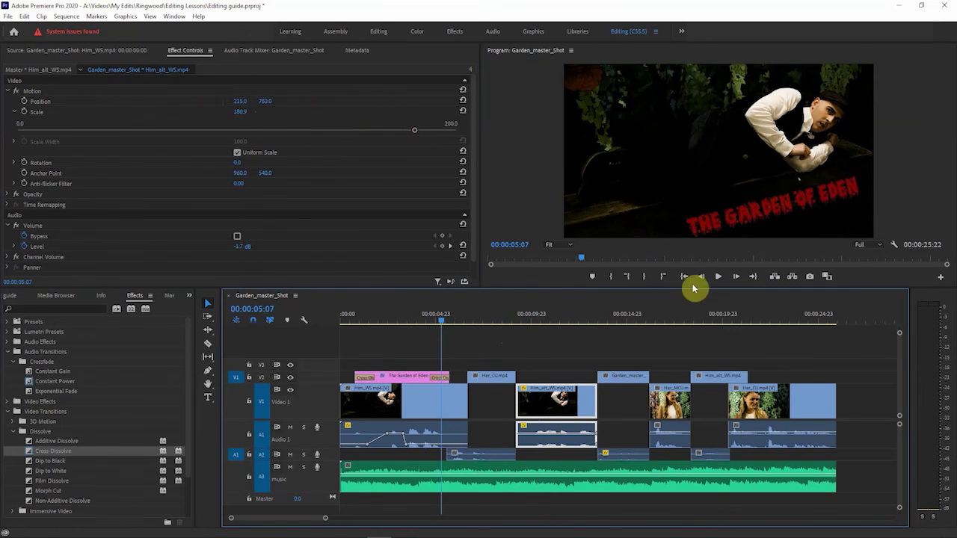
{"action": "left_click", "coordinate": [718, 277]}
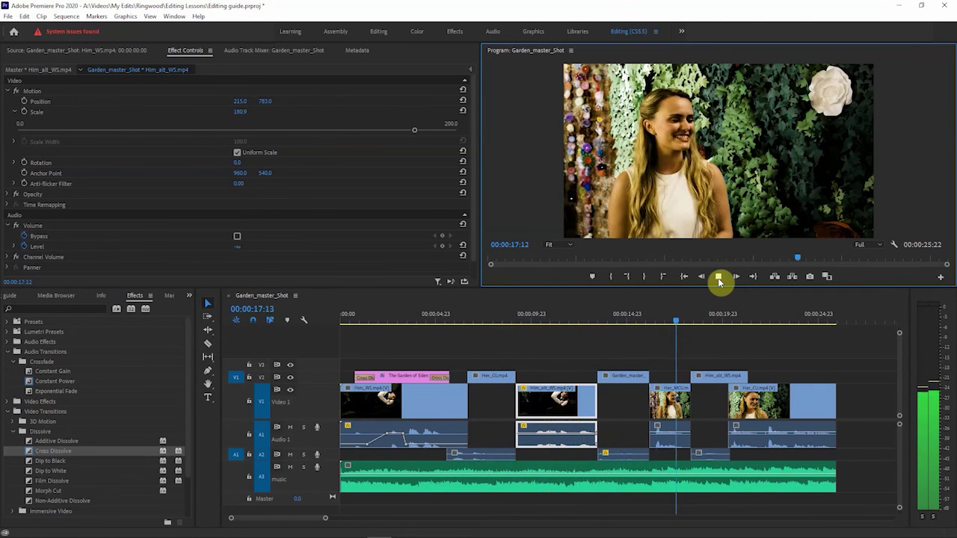
{"action": "left_click", "coordinate": [719, 281]}
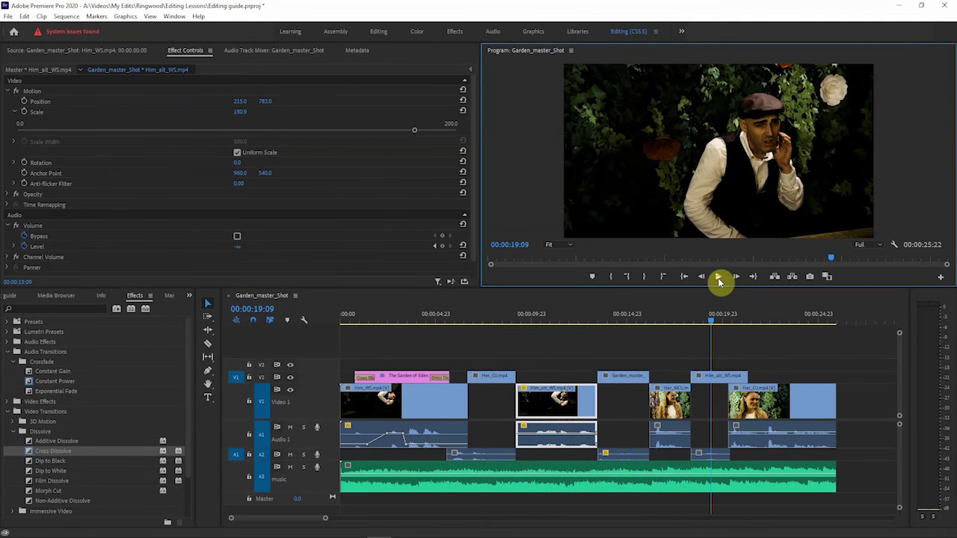